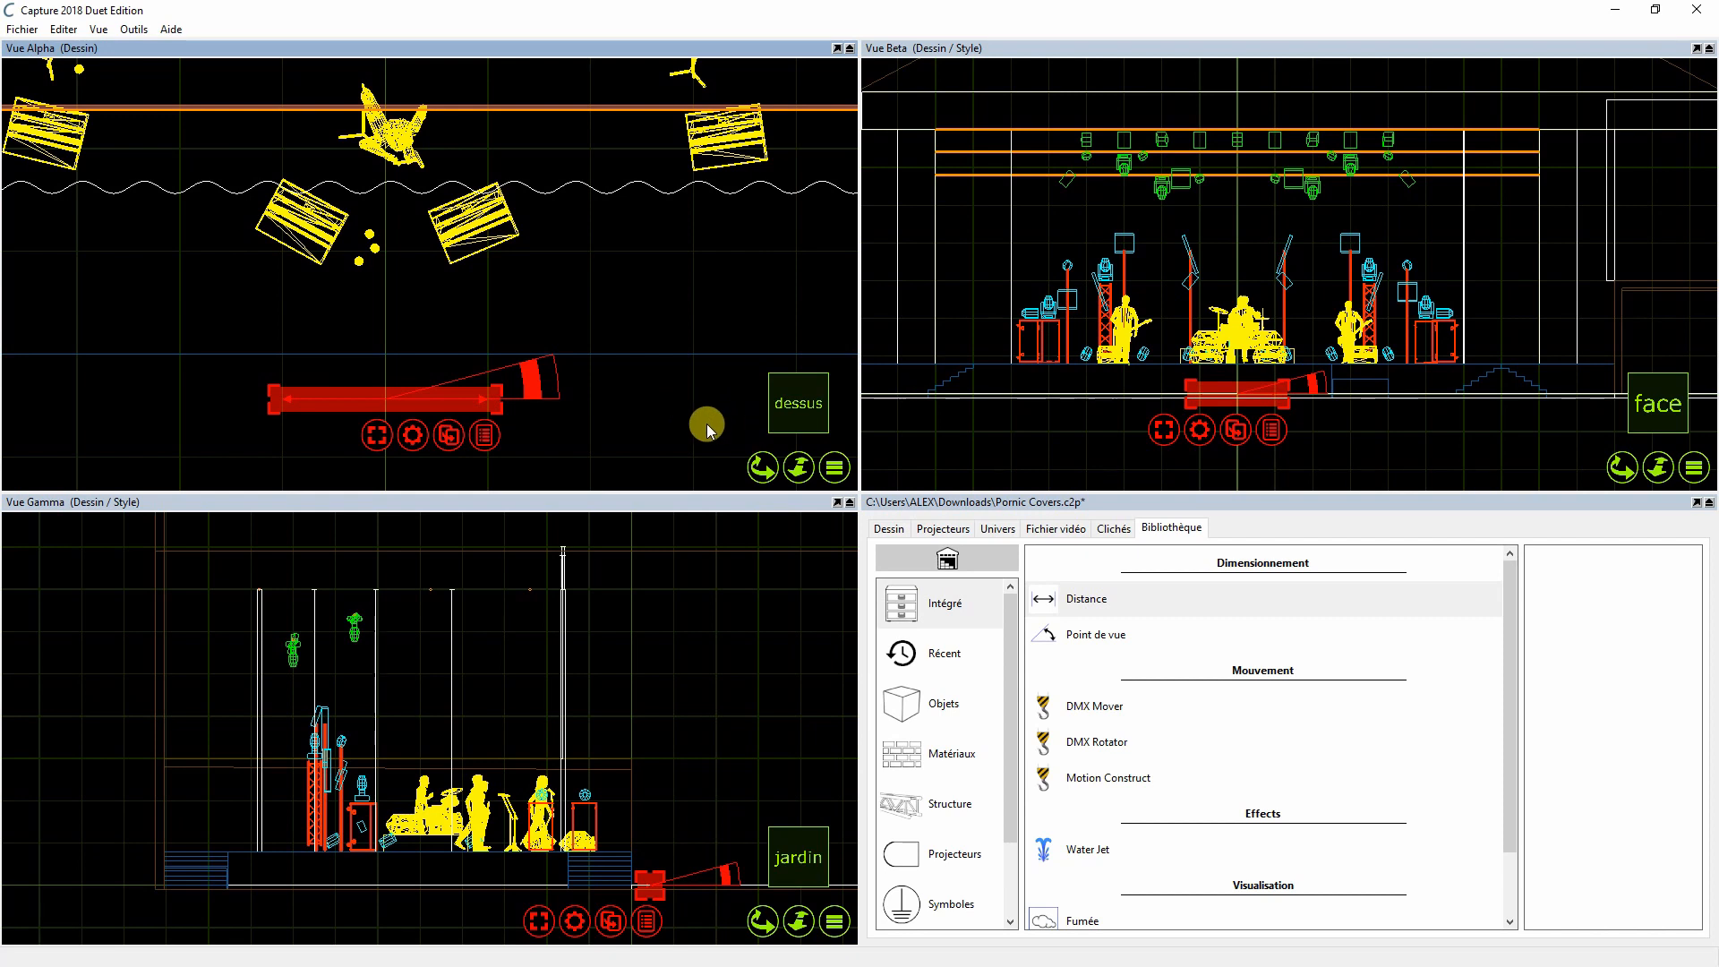
# Step: Switch the Alpha top view to paper mode (Mode papier)
pyautogui.click(833, 467)
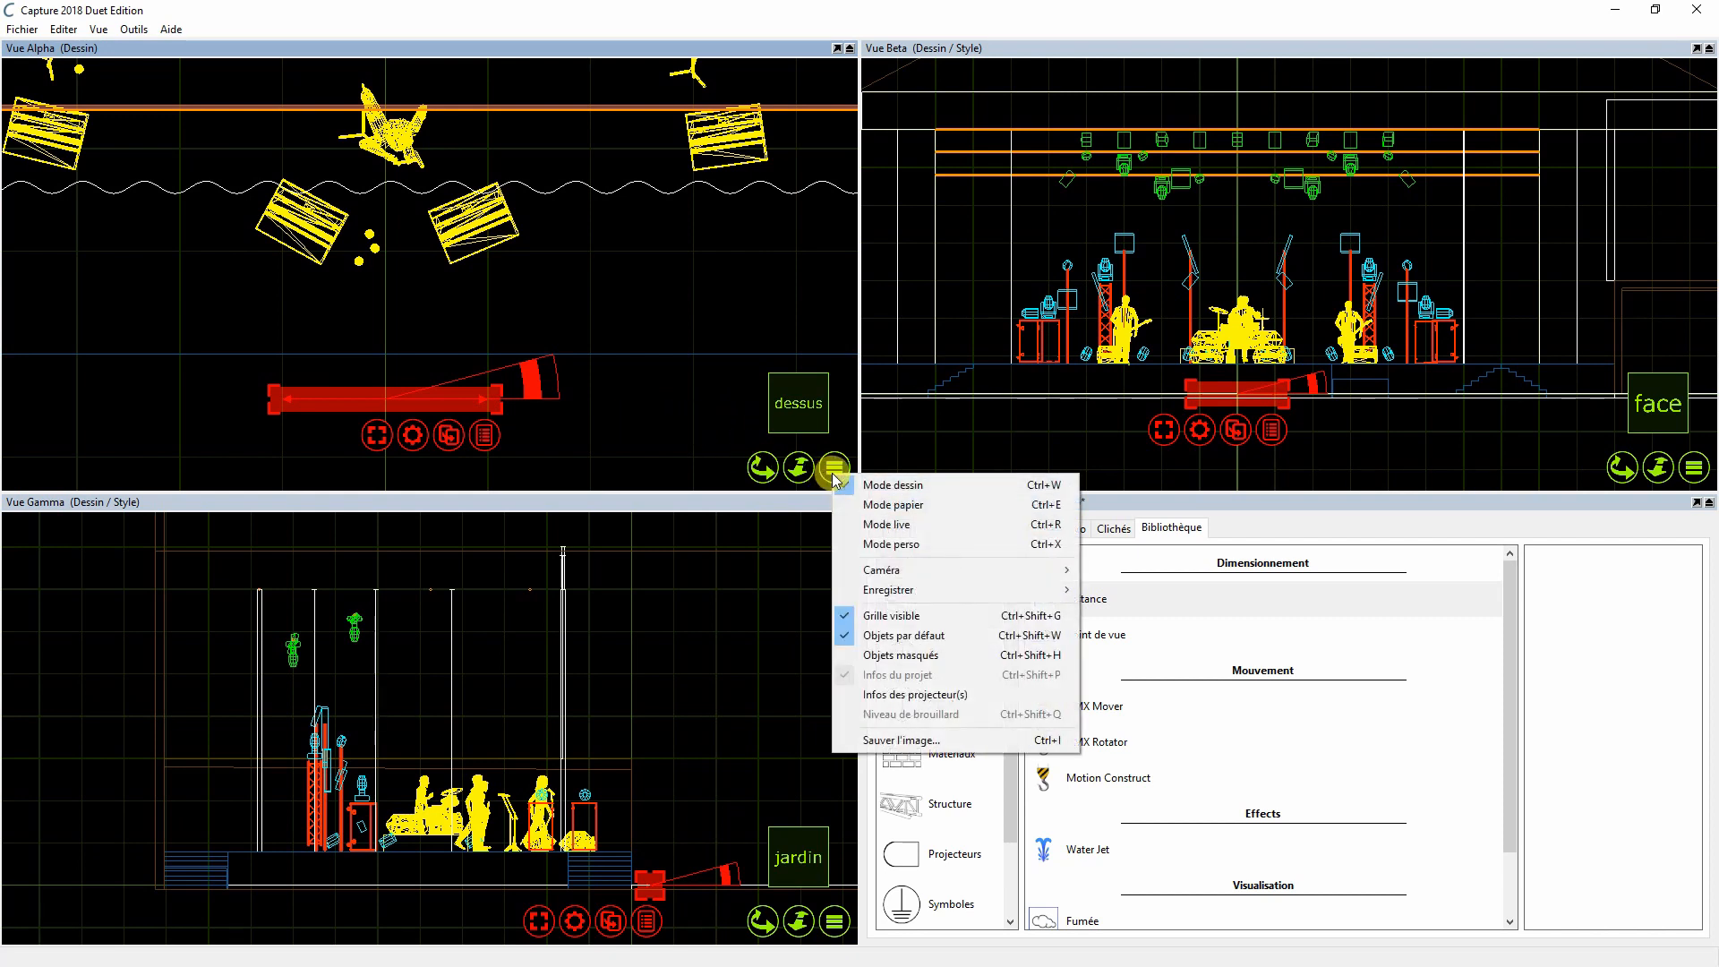
pyautogui.click(890, 499)
pyautogui.scroll(2, 388, 410)
pyautogui.scroll(3, 387, 406)
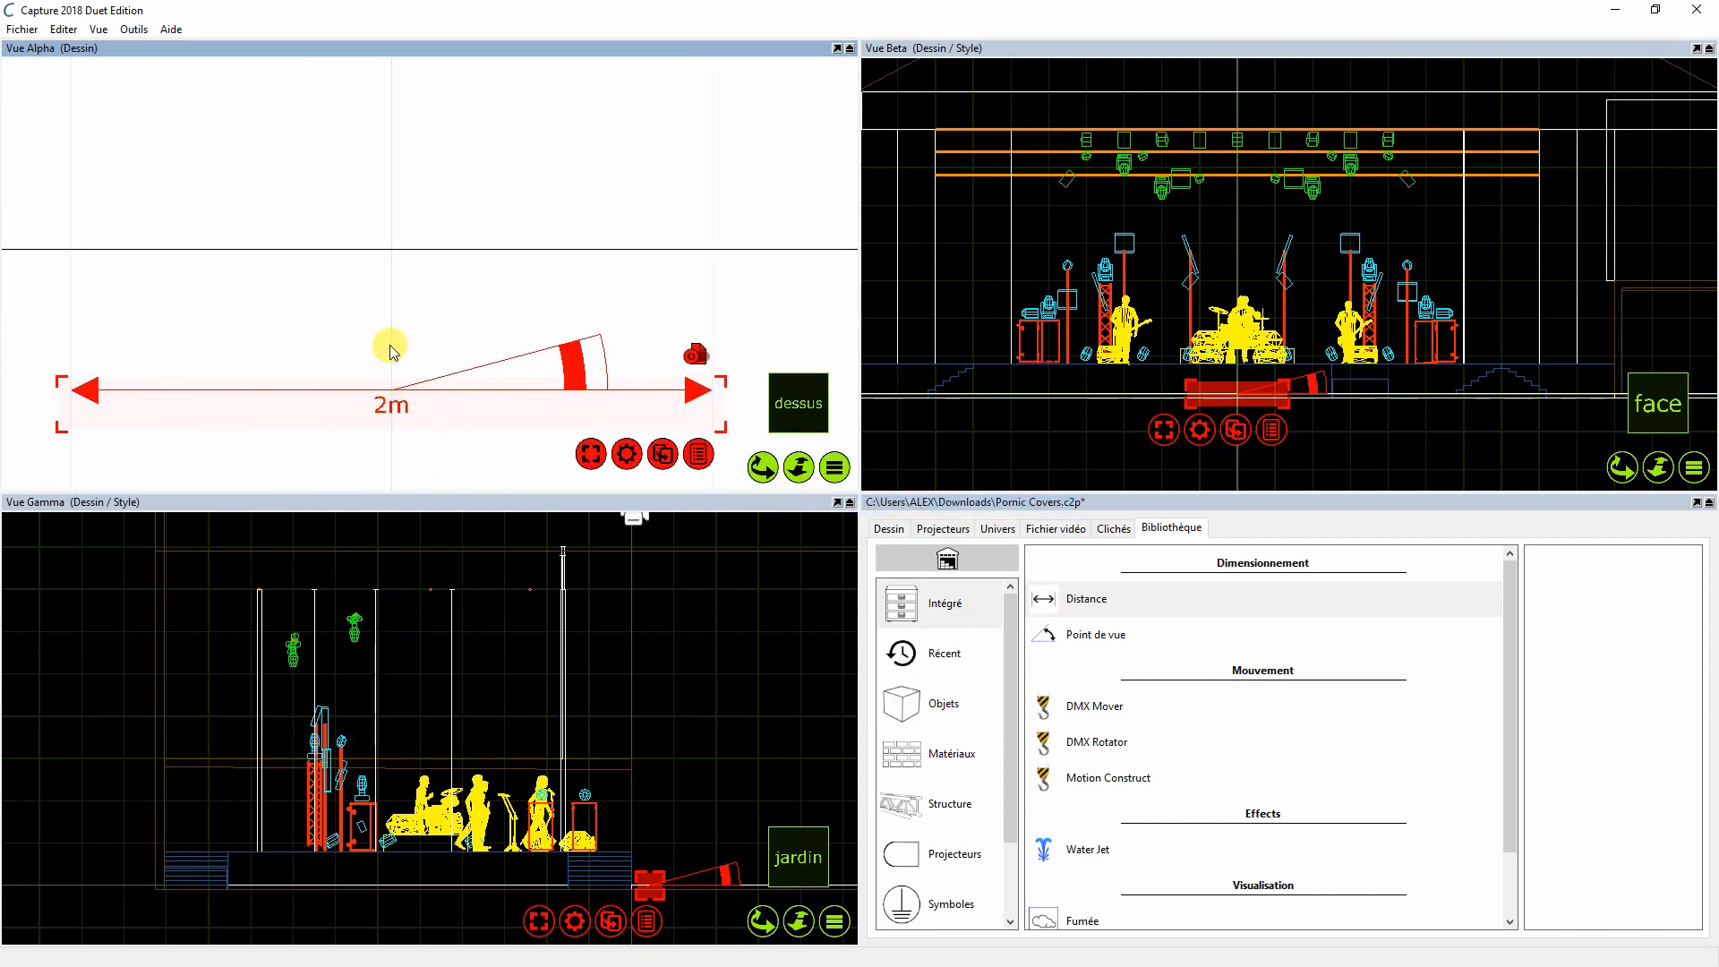
# Step: Delete the distance dimension placed in front of the stage in the Alpha view
pyautogui.click(391, 344)
pyautogui.scroll(-4, 382, 404)
pyautogui.click(387, 405)
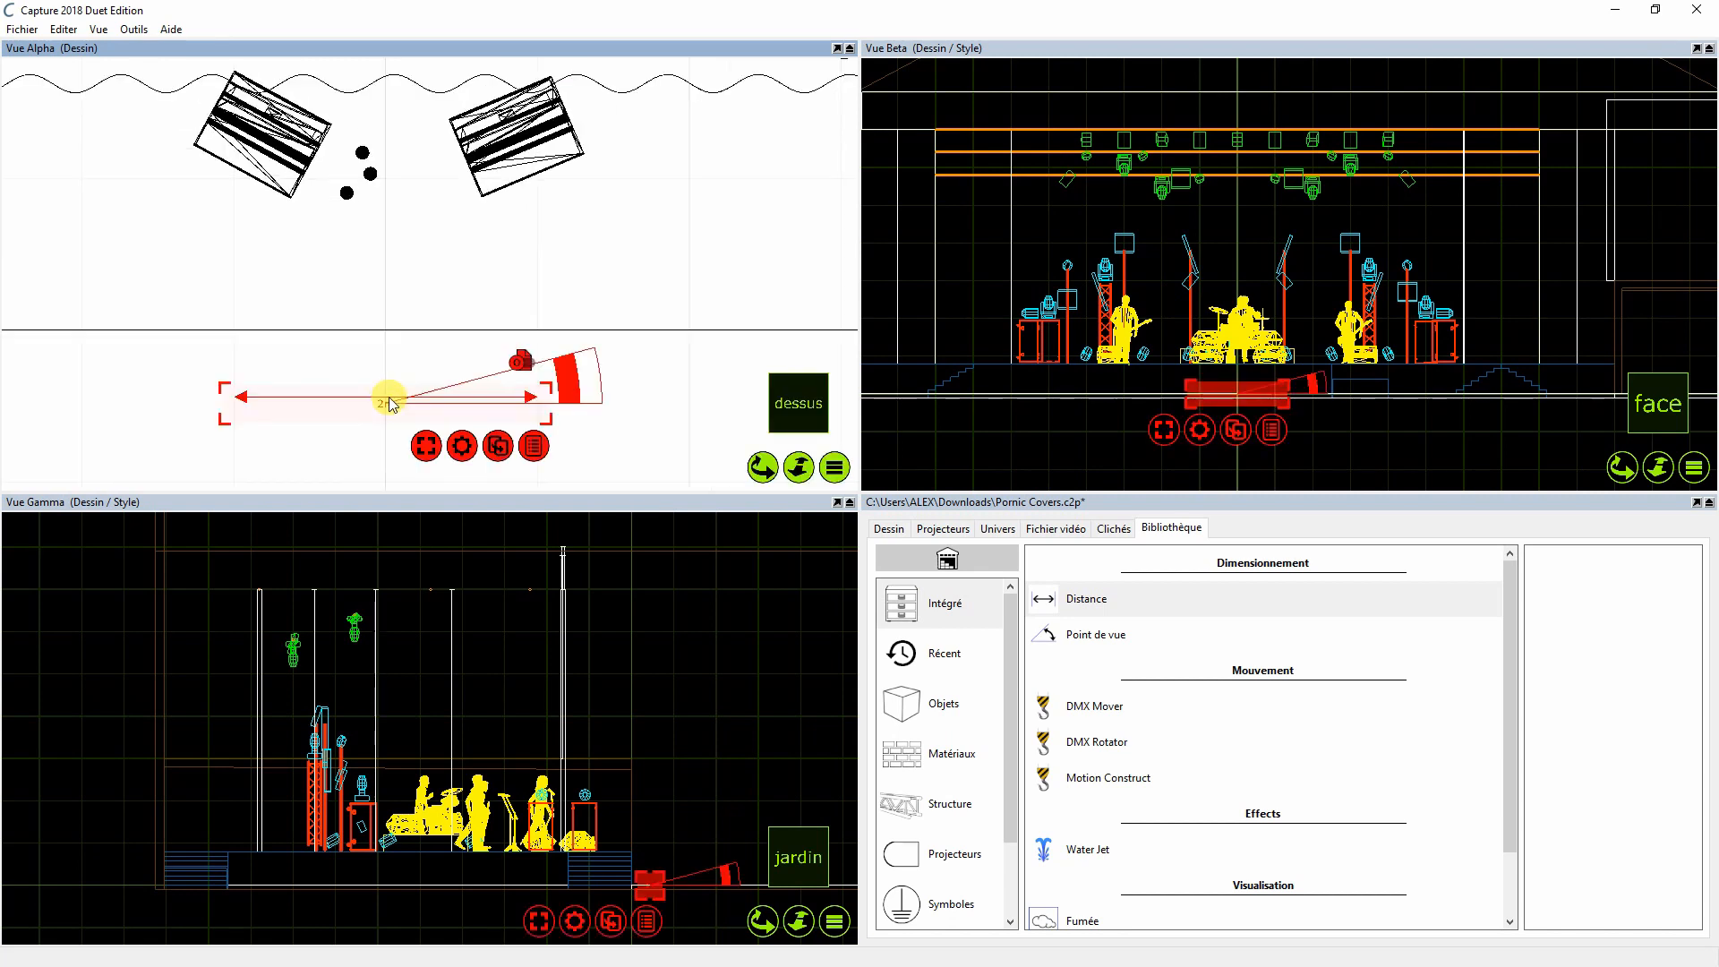
pyautogui.press('Delete')
pyautogui.scroll(-6, 412, 405)
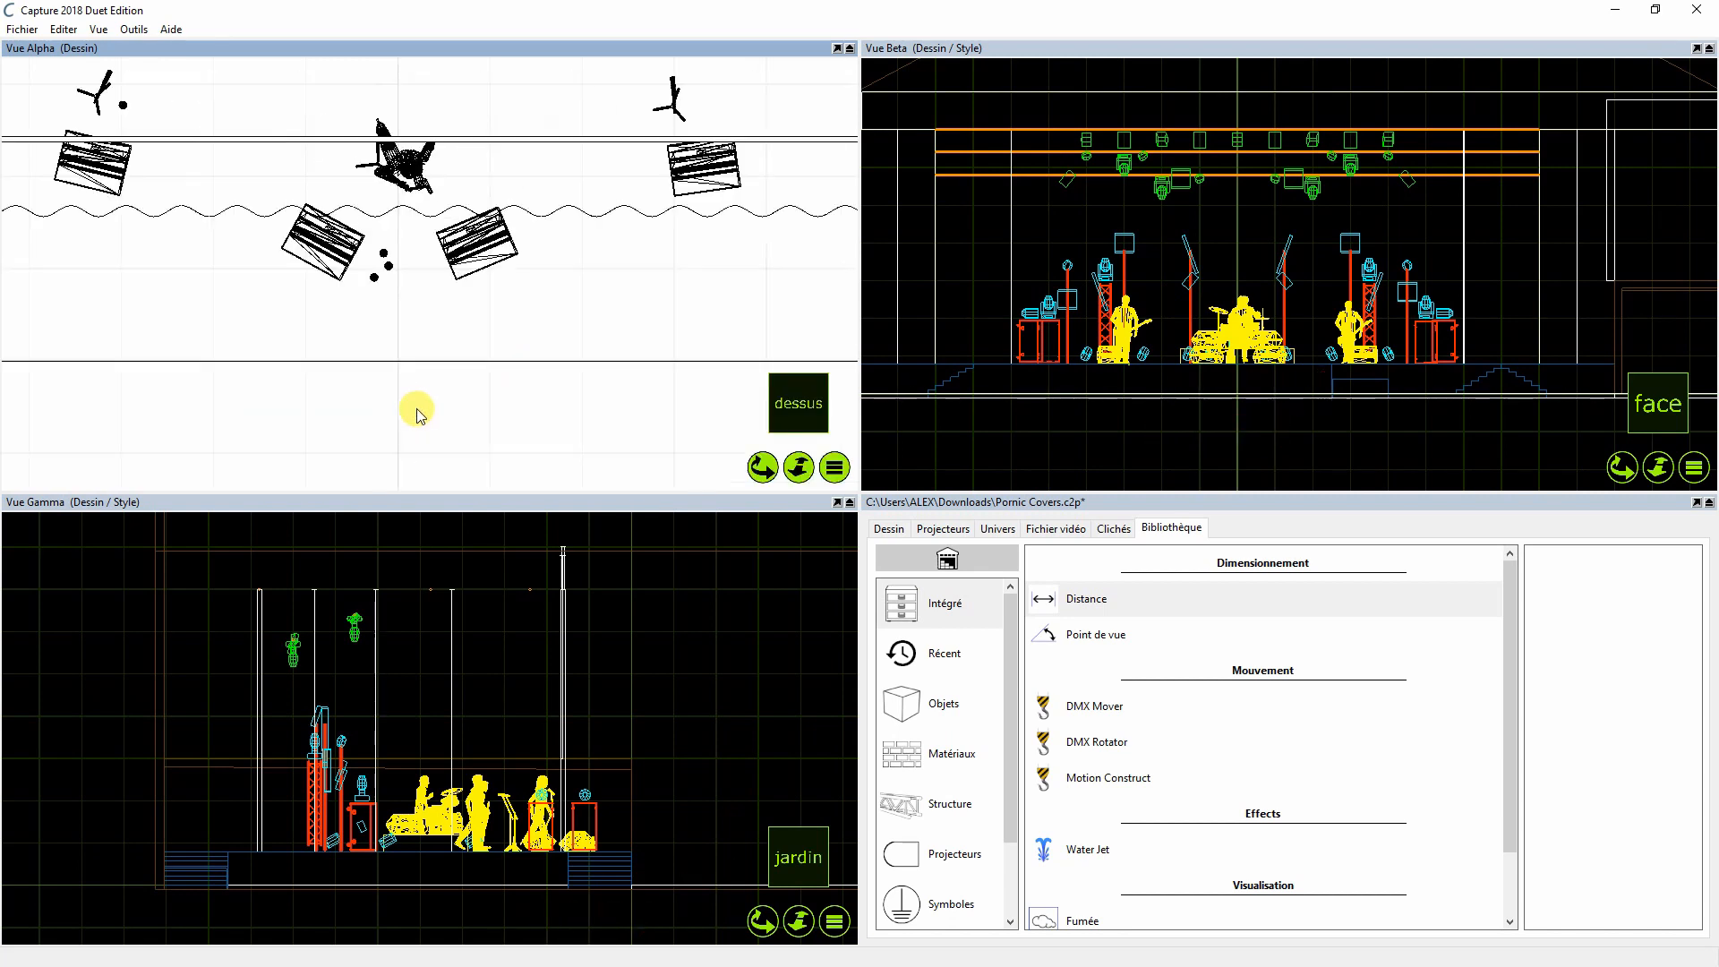
pyautogui.moveTo(765, 469); pyautogui.dragTo(762, 541)
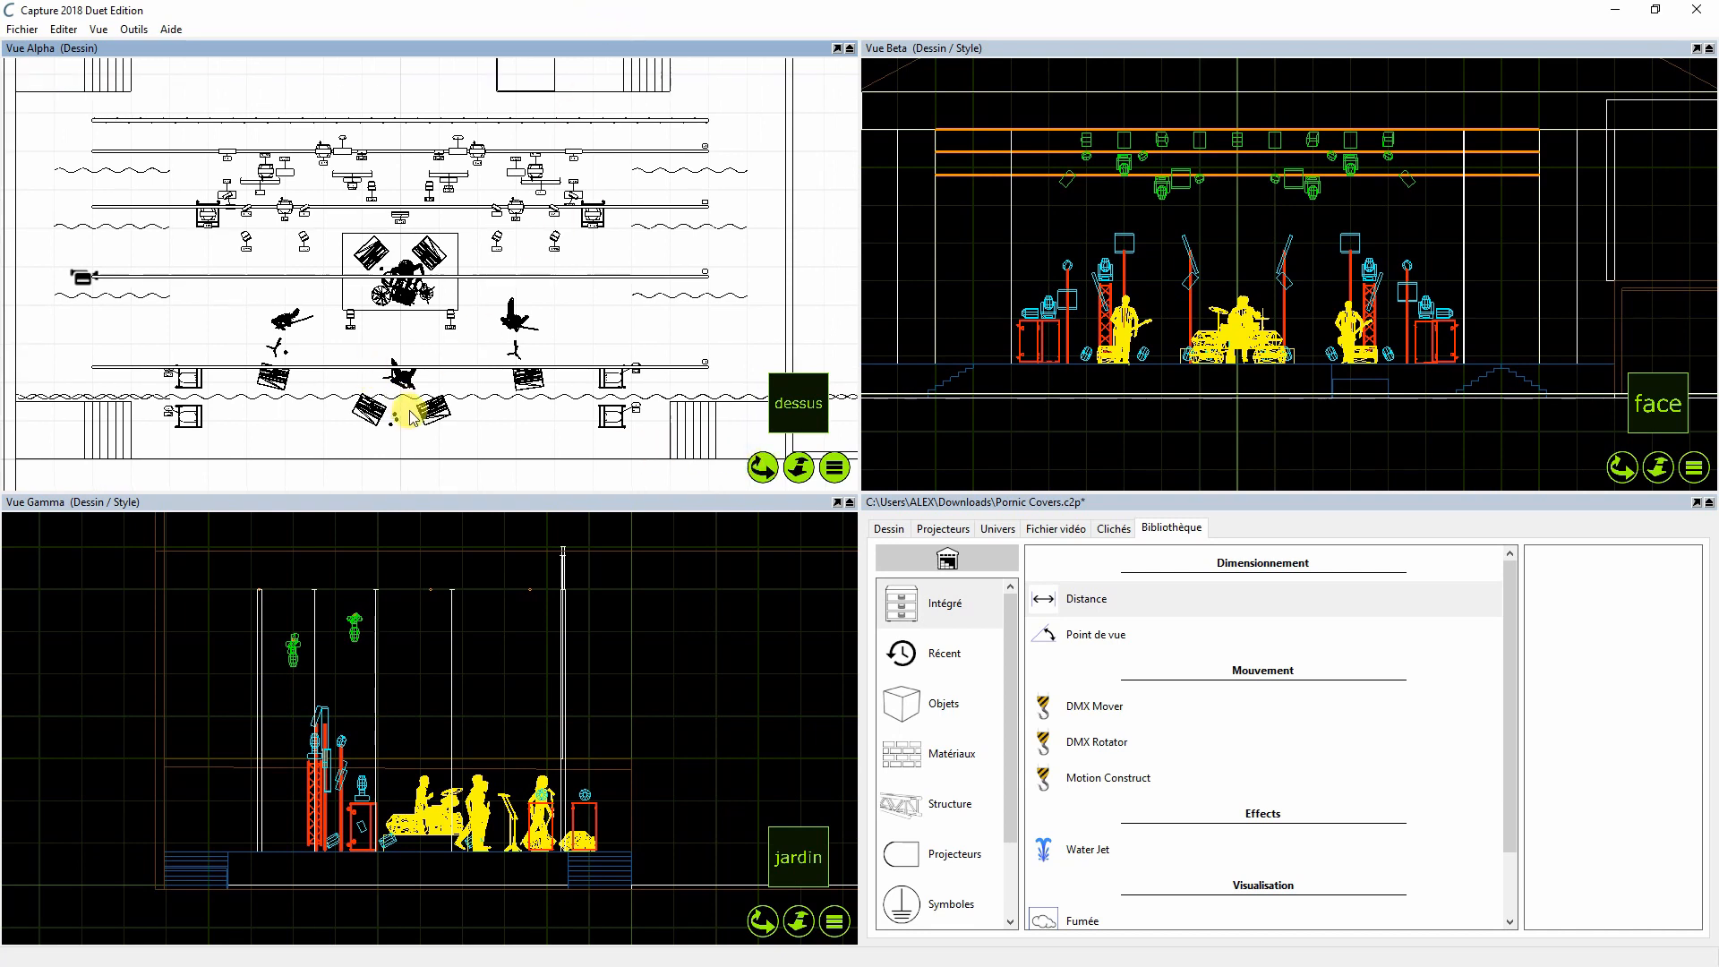
# Step: Switch to SketchUp and from there to the tuto folder in File Explorer to locate the mv_createScale_2 file
pyautogui.press('super')
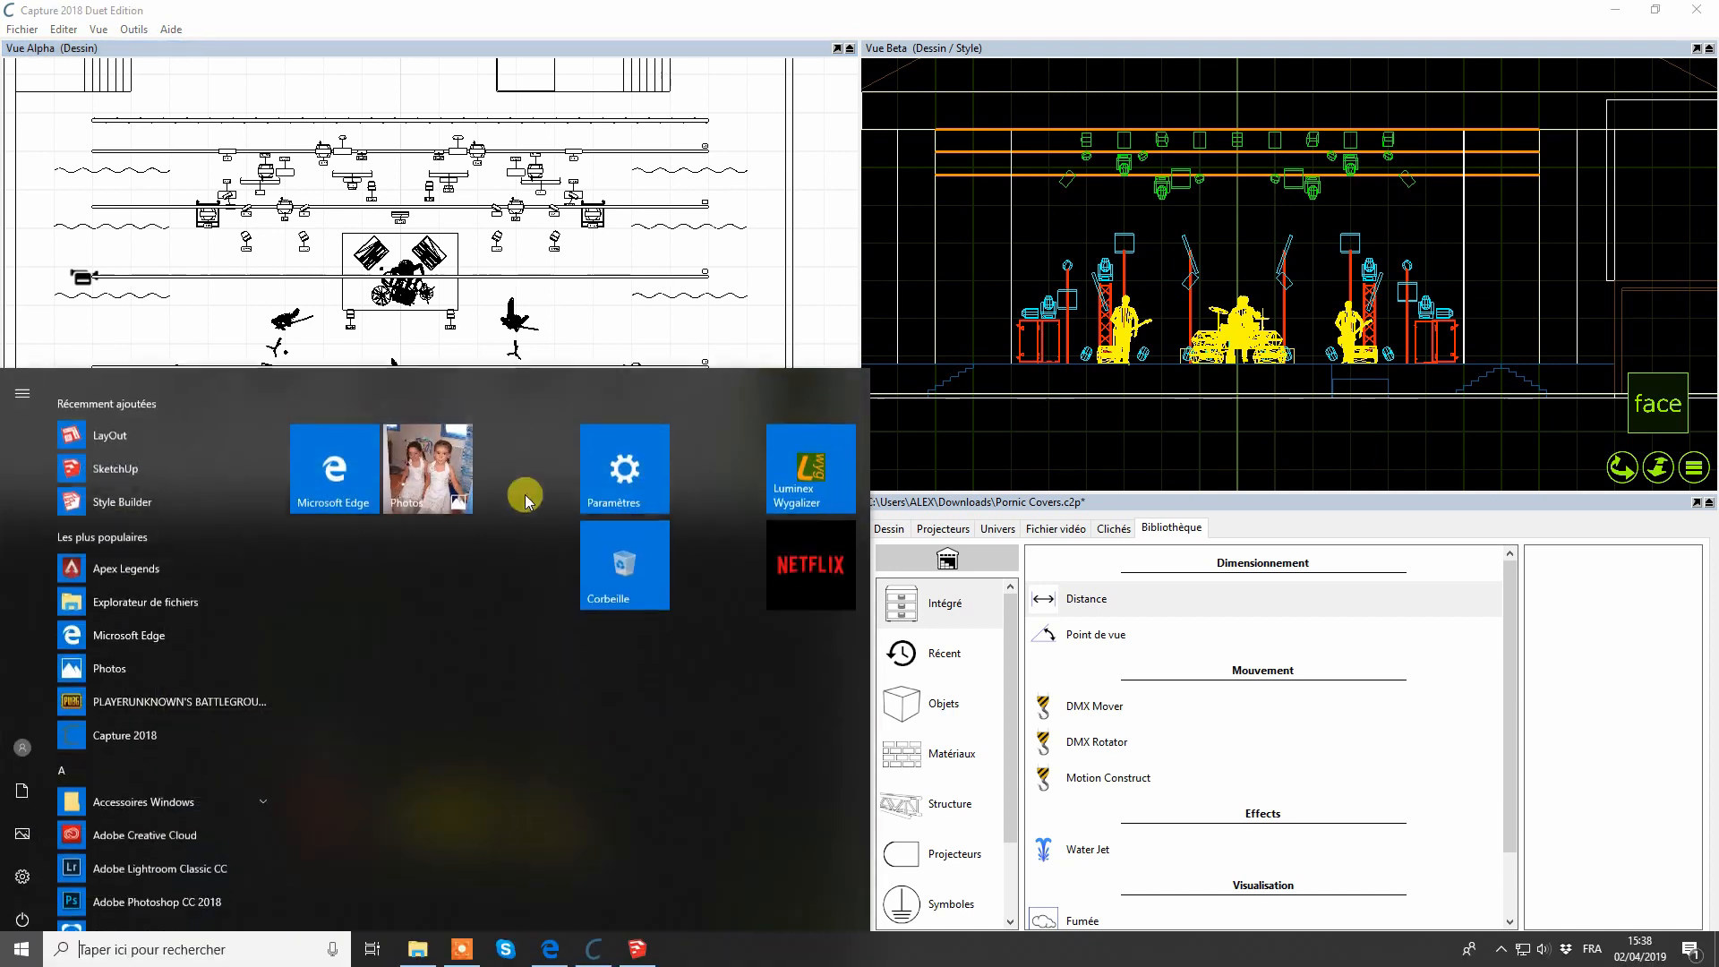
pyautogui.click(633, 936)
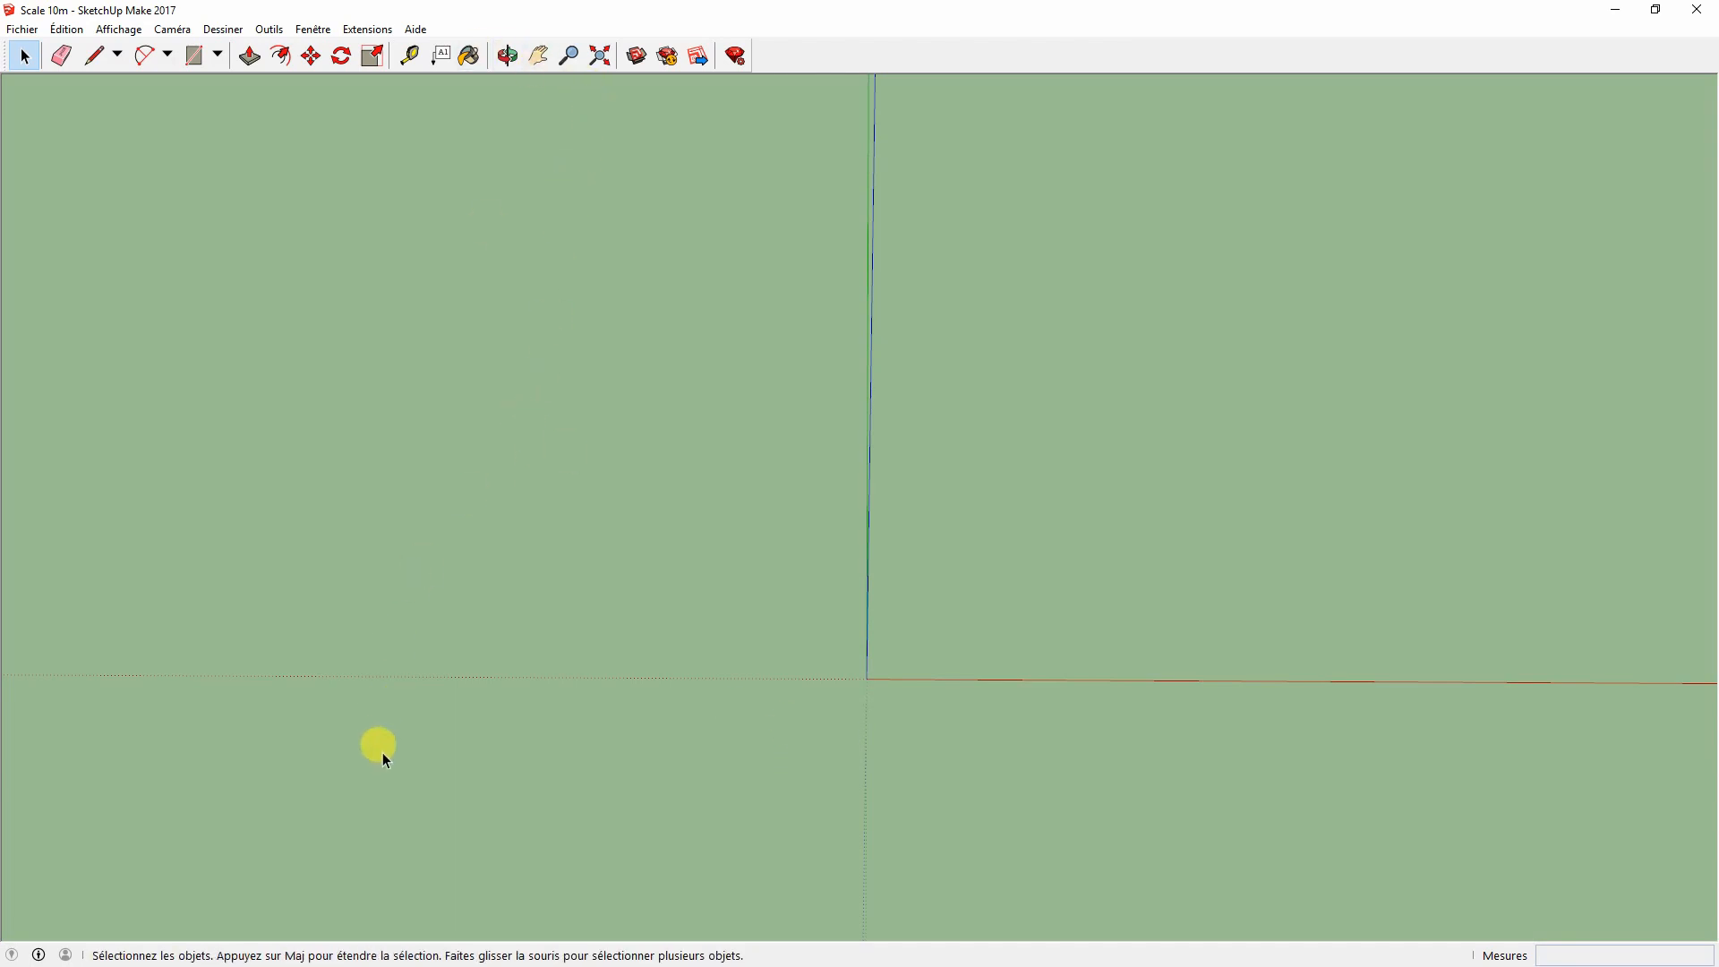
pyautogui.press('super')
pyautogui.moveTo(418, 950)
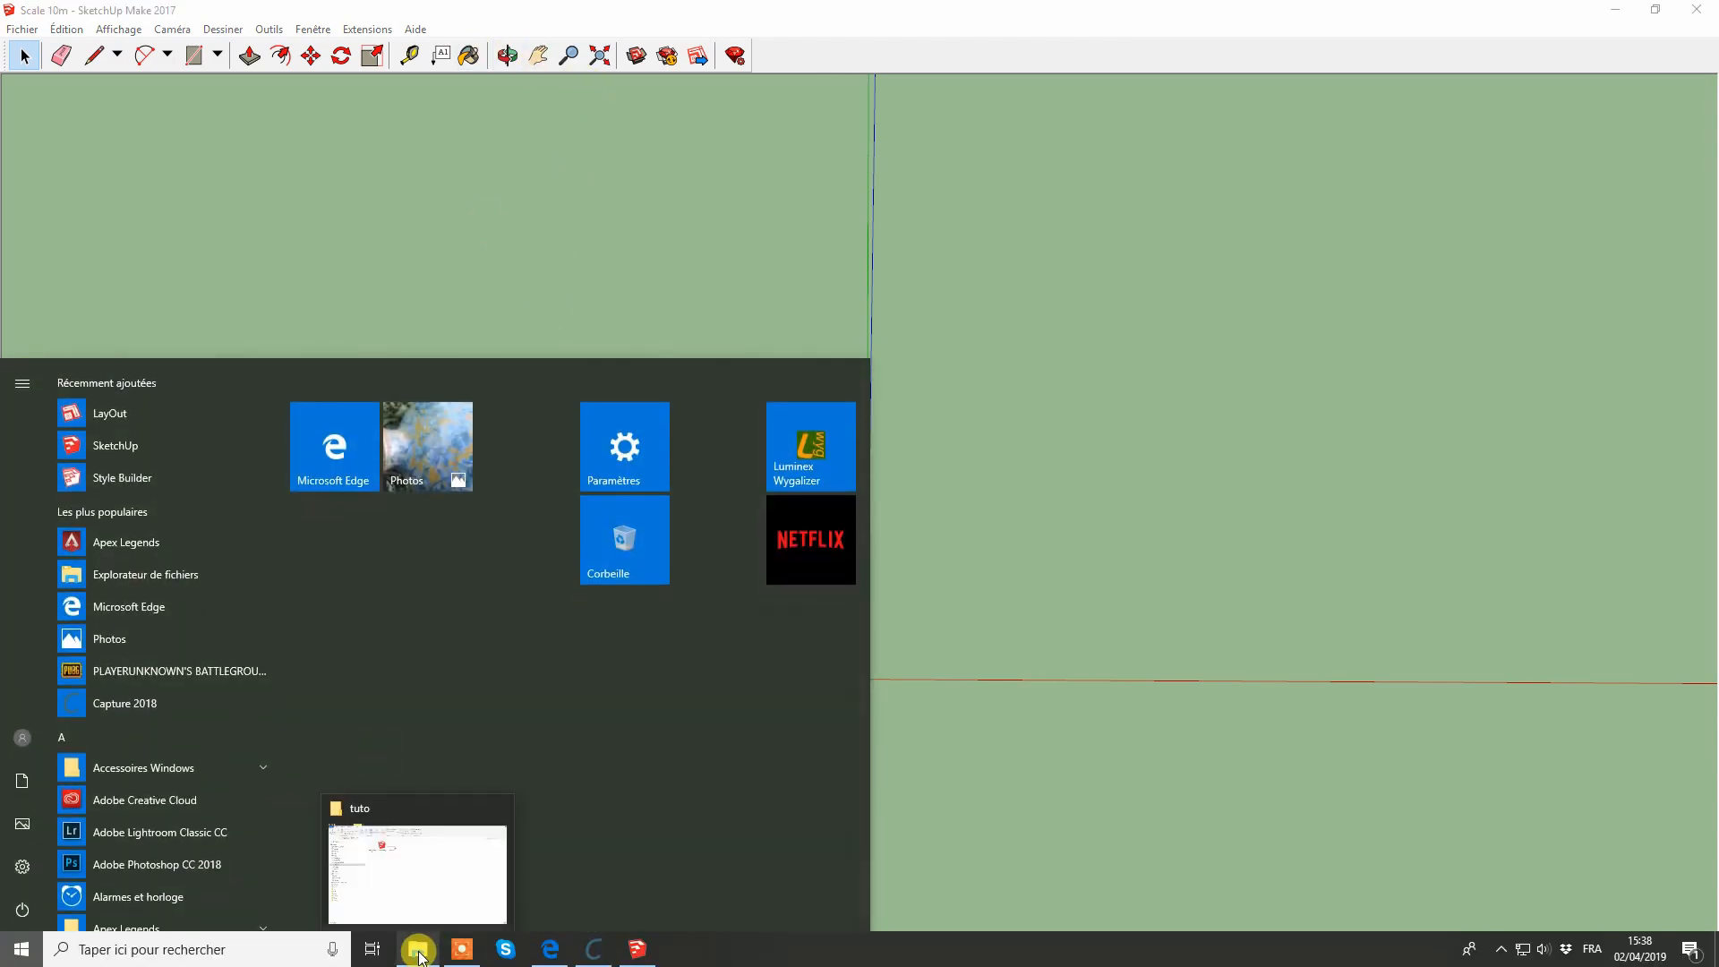
pyautogui.click(405, 887)
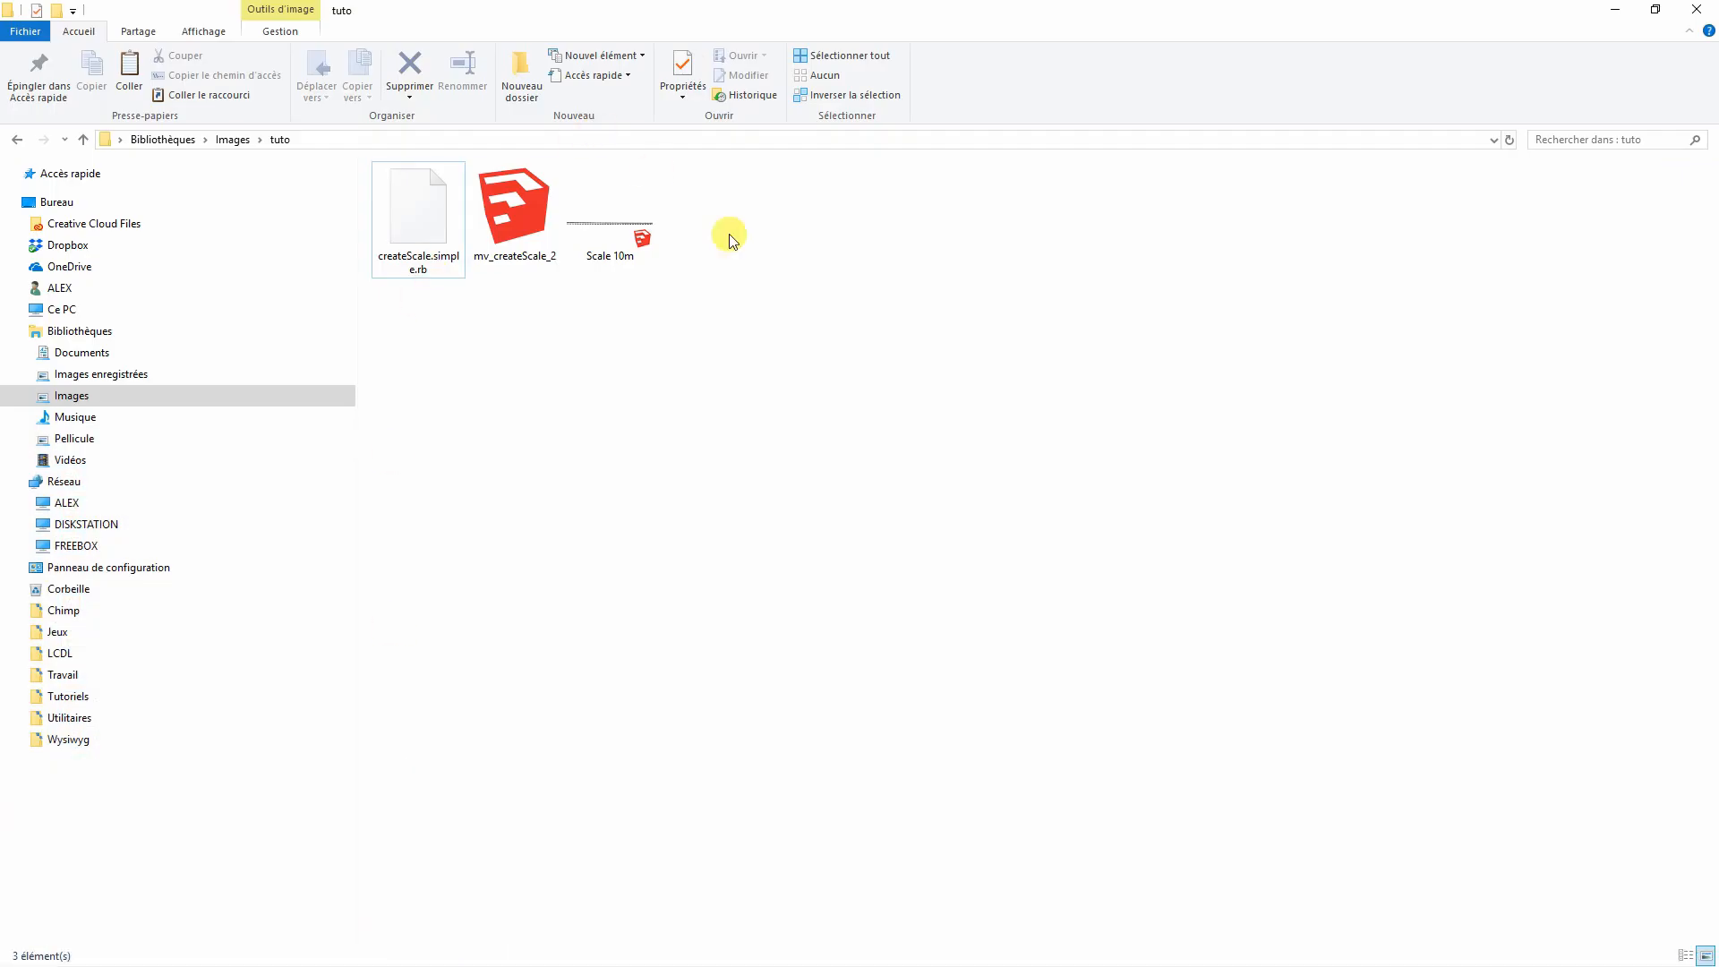
pyautogui.click(506, 223)
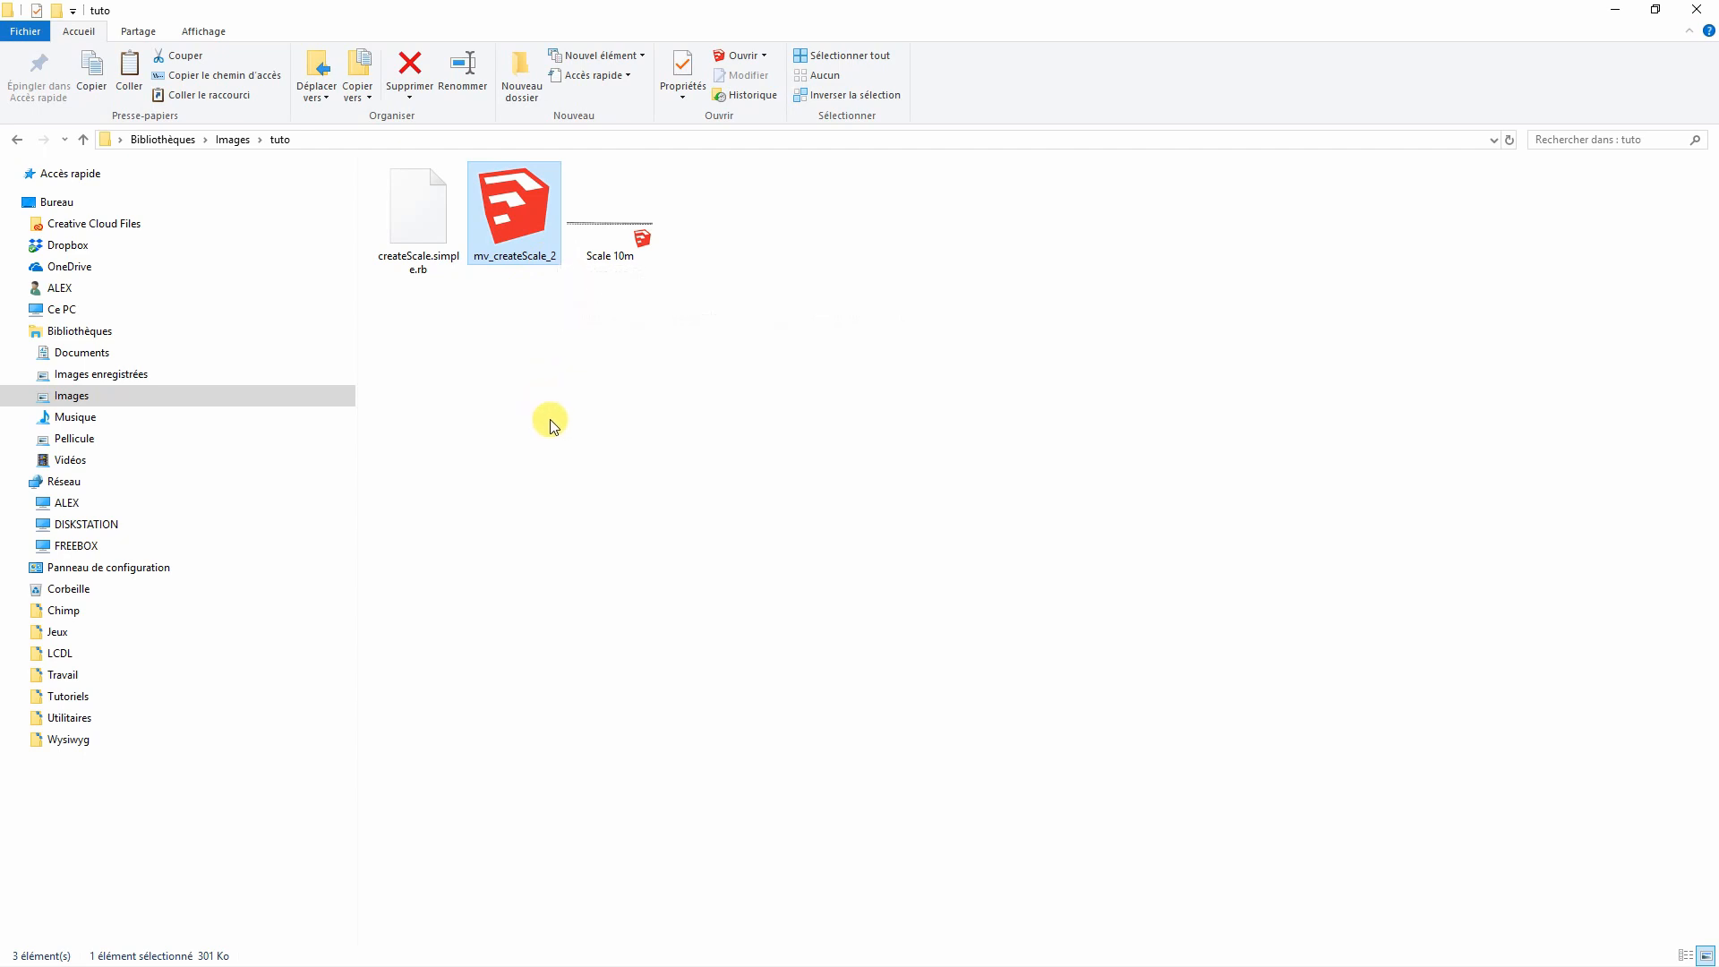
# Step: Switch back to Capture and show the whole stage plan in the Alpha top view
pyautogui.press('super')
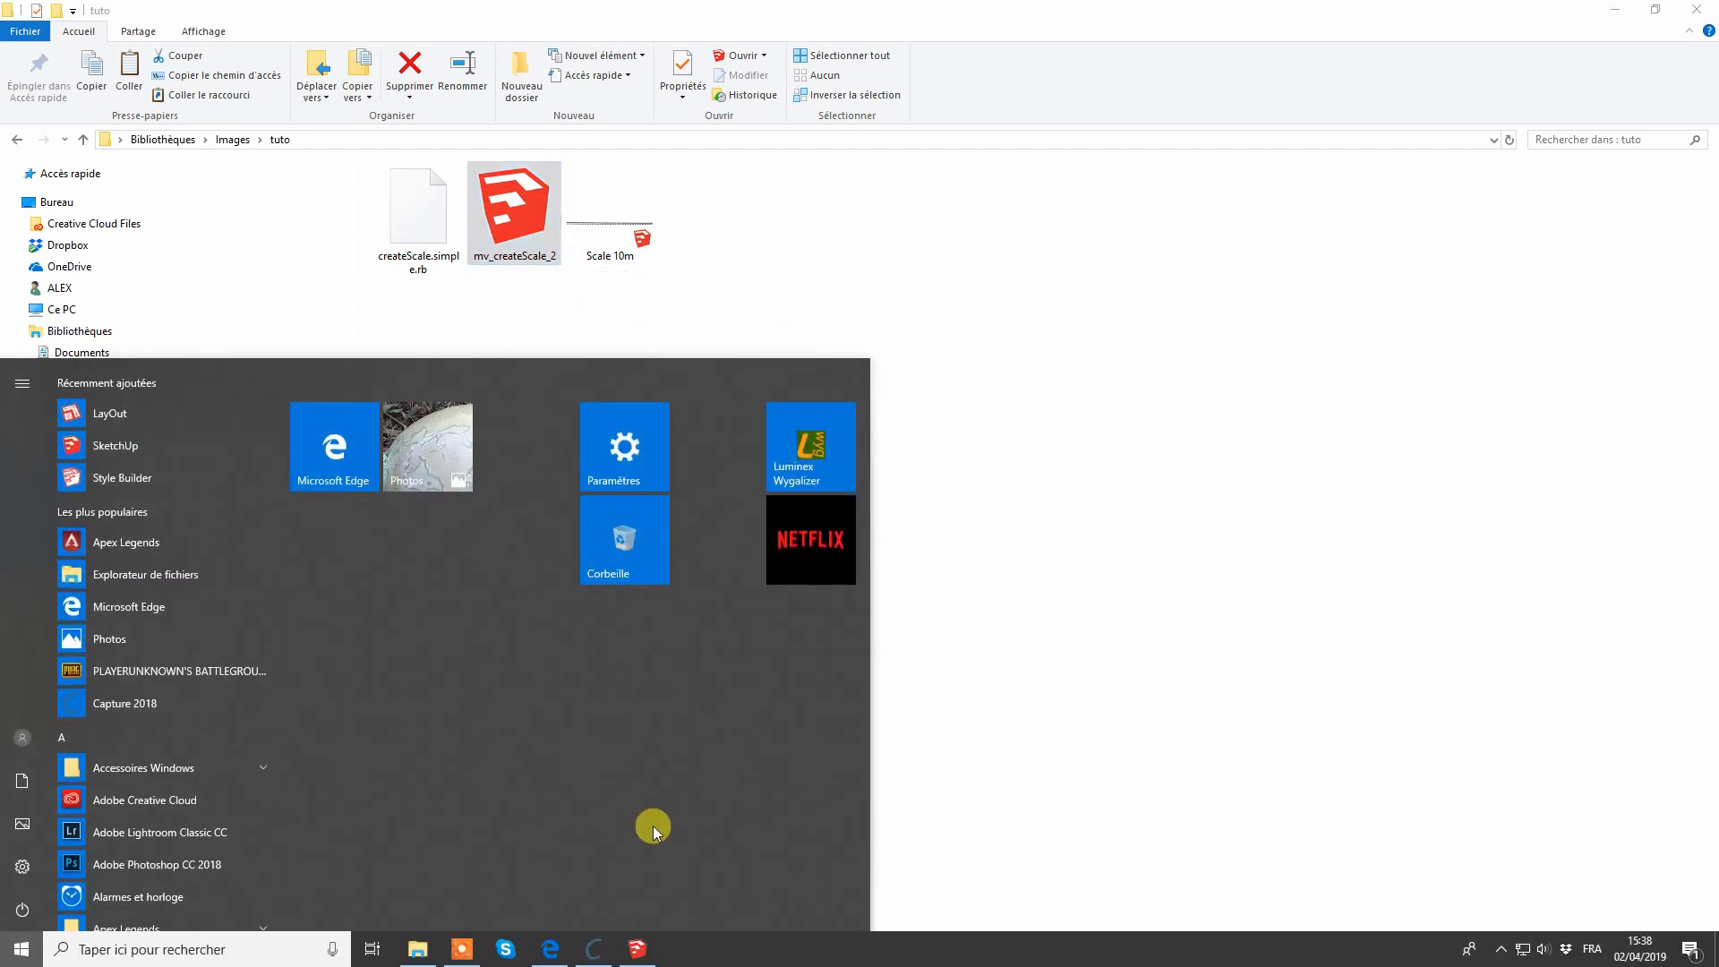
pyautogui.click(592, 957)
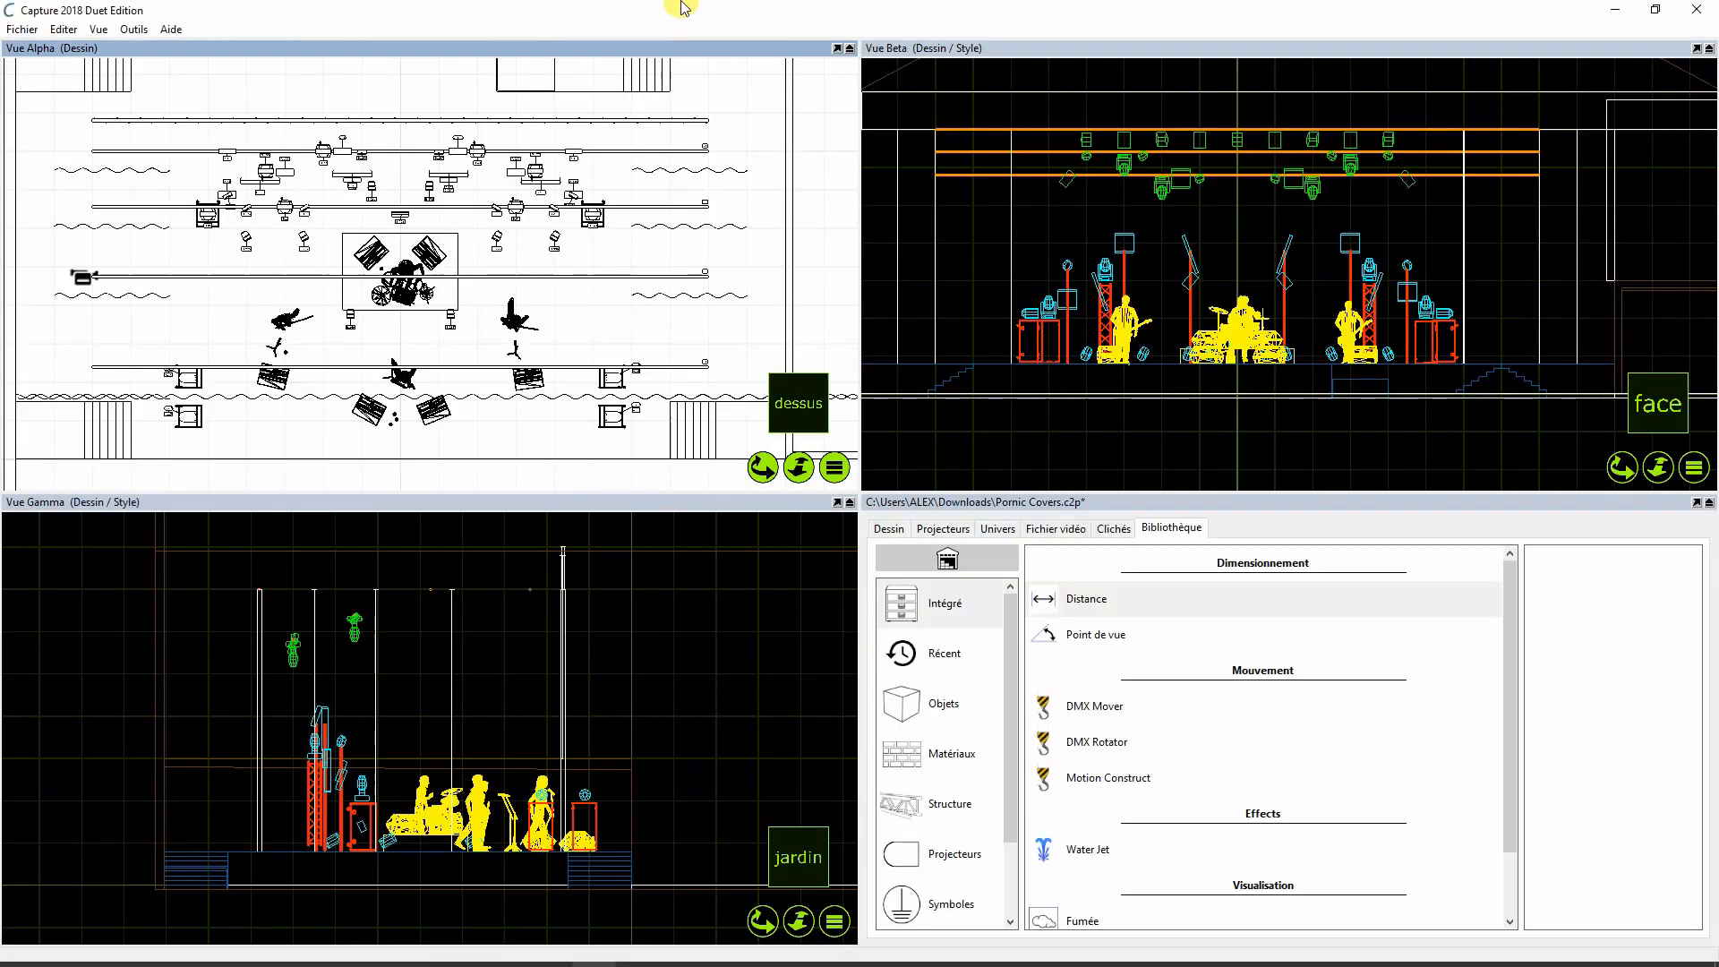
pyautogui.click(763, 466)
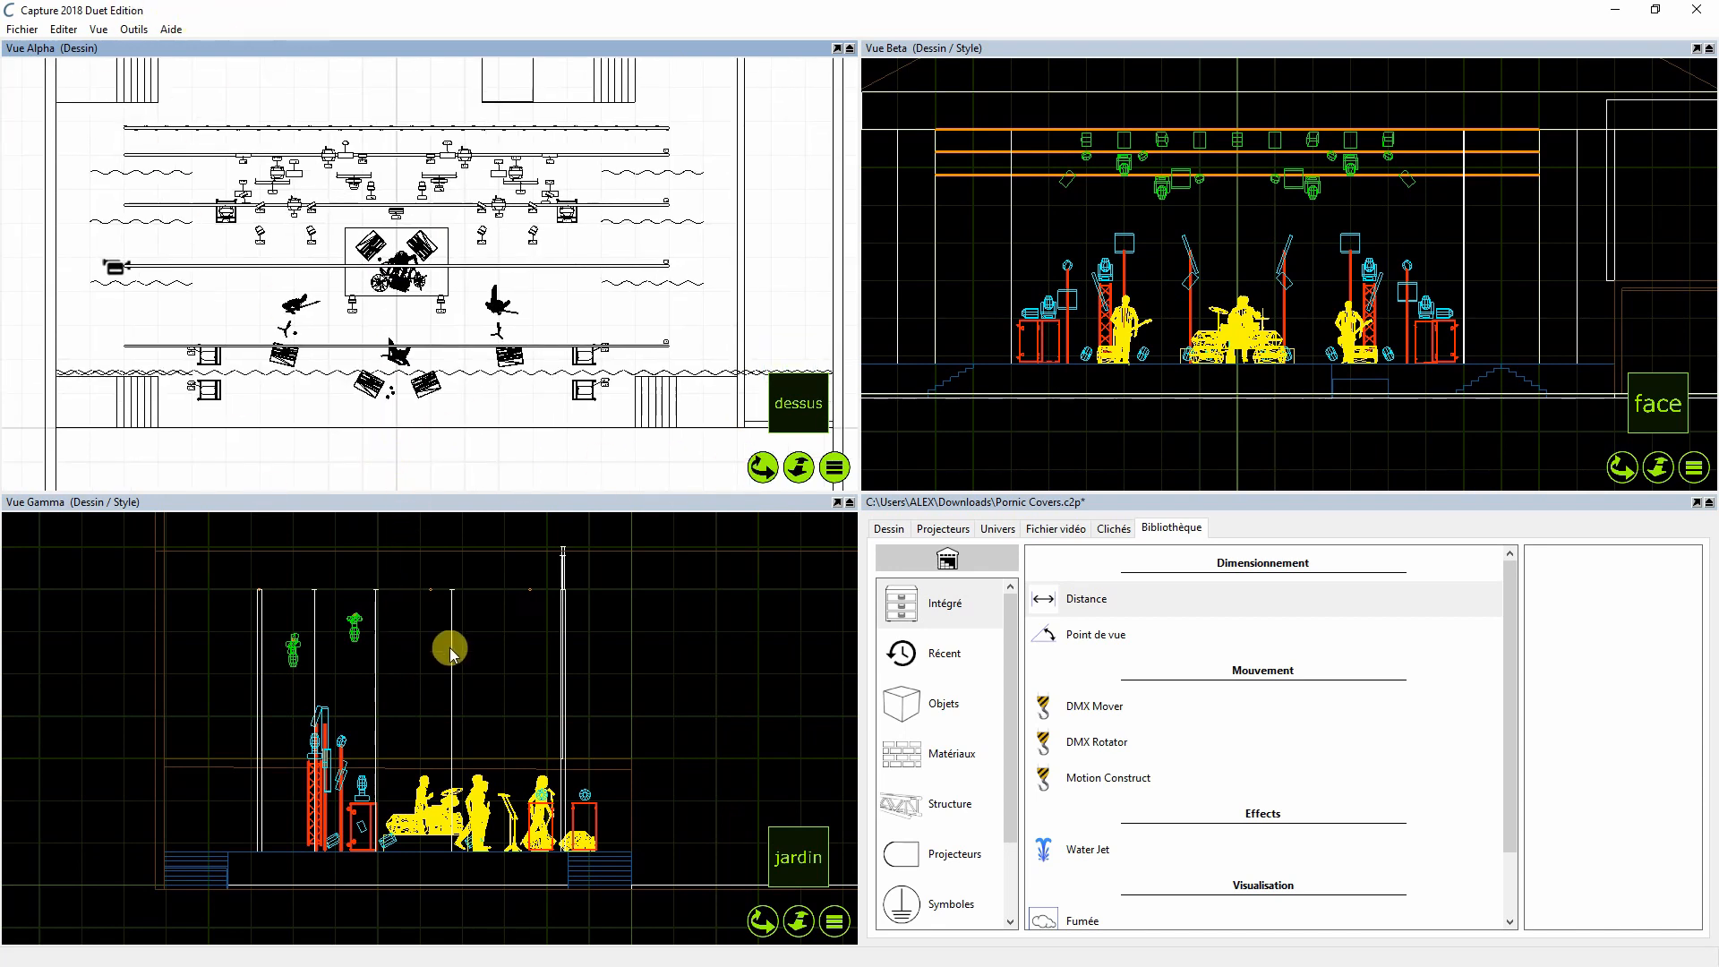
# Step: Switch to SketchUp and open the Create Scale extension's dialog
pyautogui.press('super')
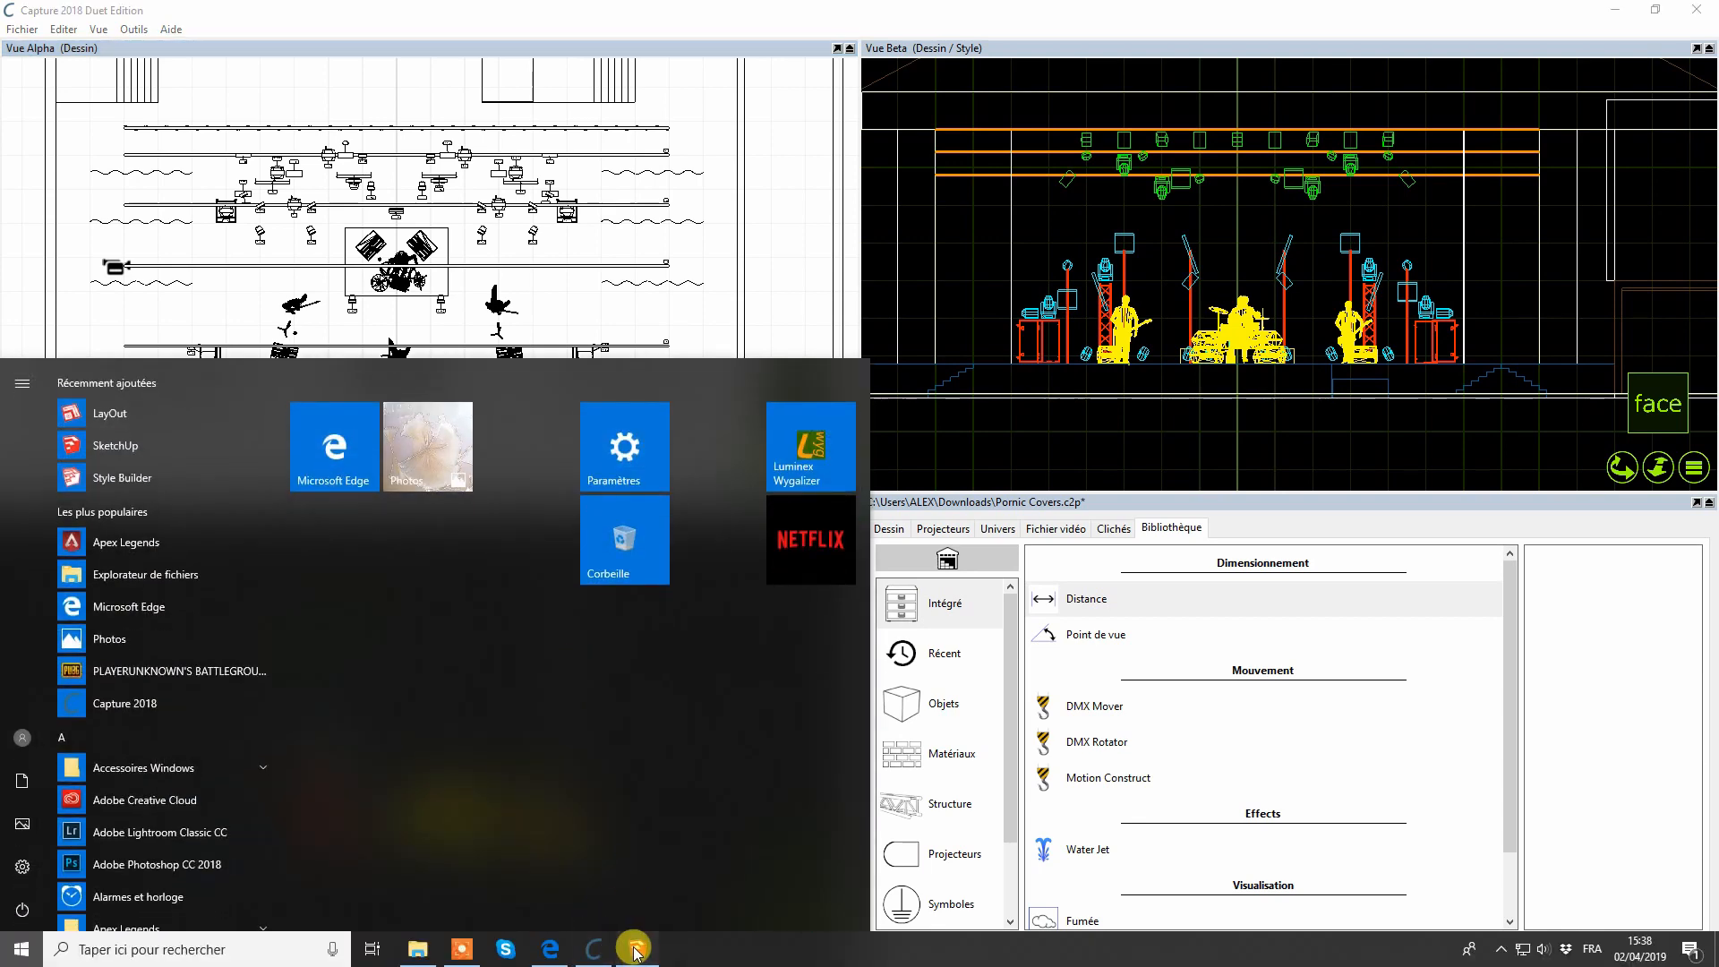
pyautogui.click(634, 949)
pyautogui.click(369, 30)
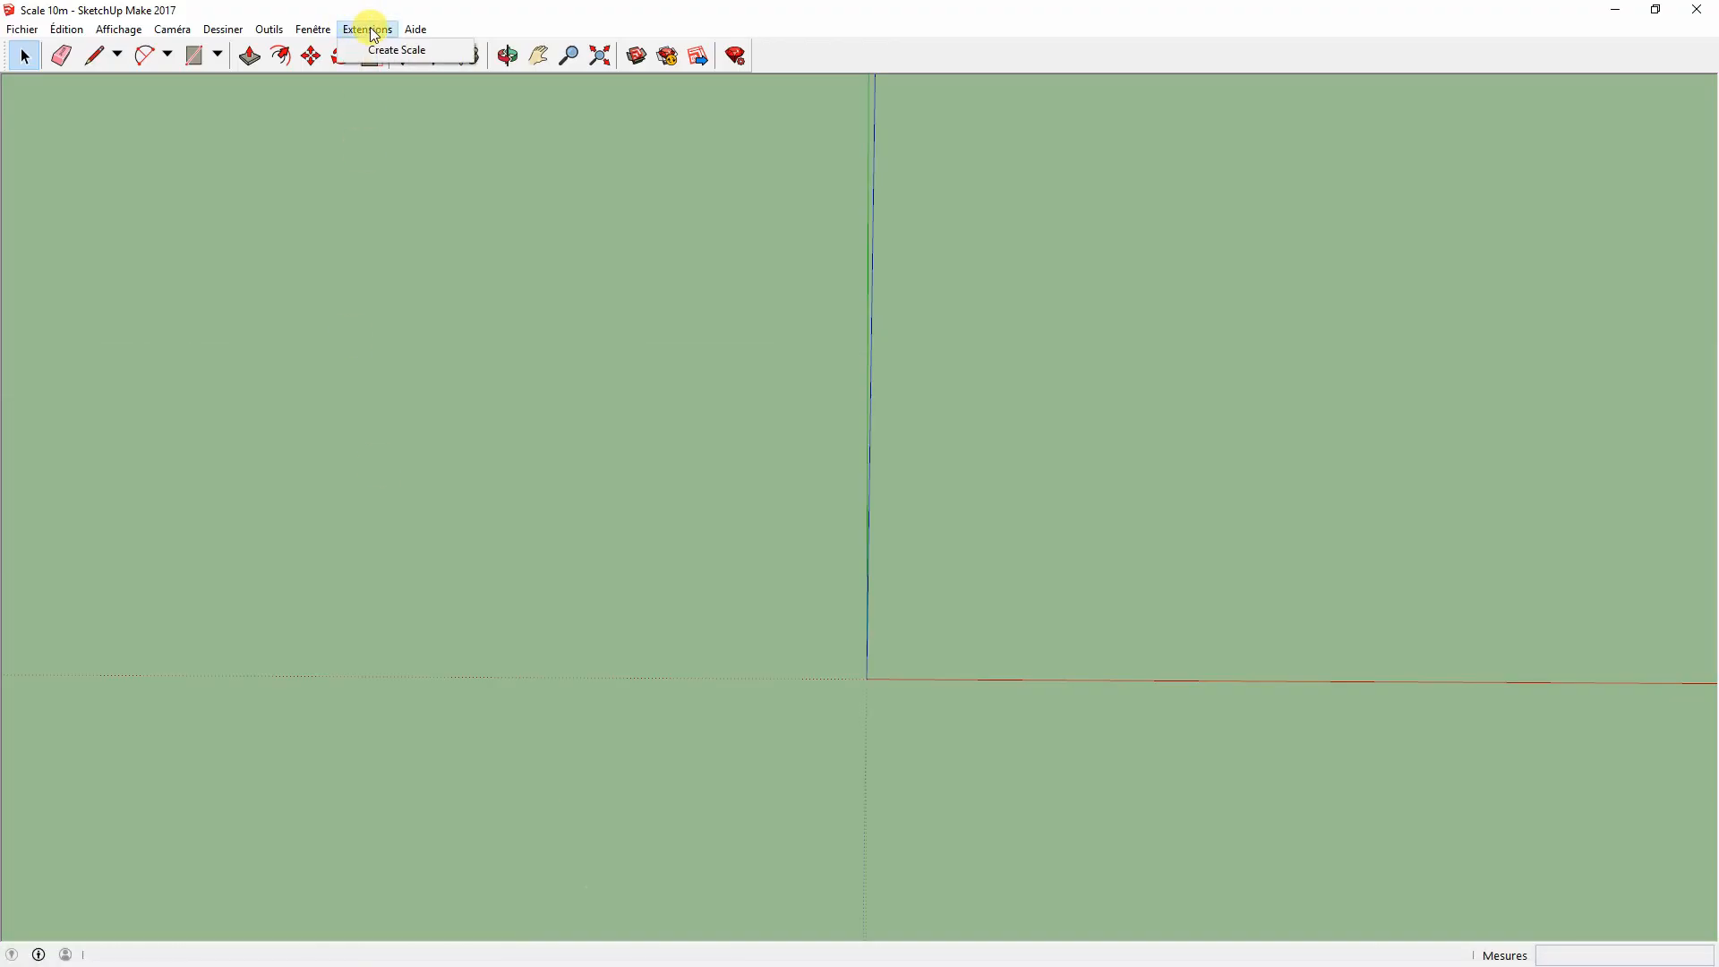
pyautogui.click(474, 15)
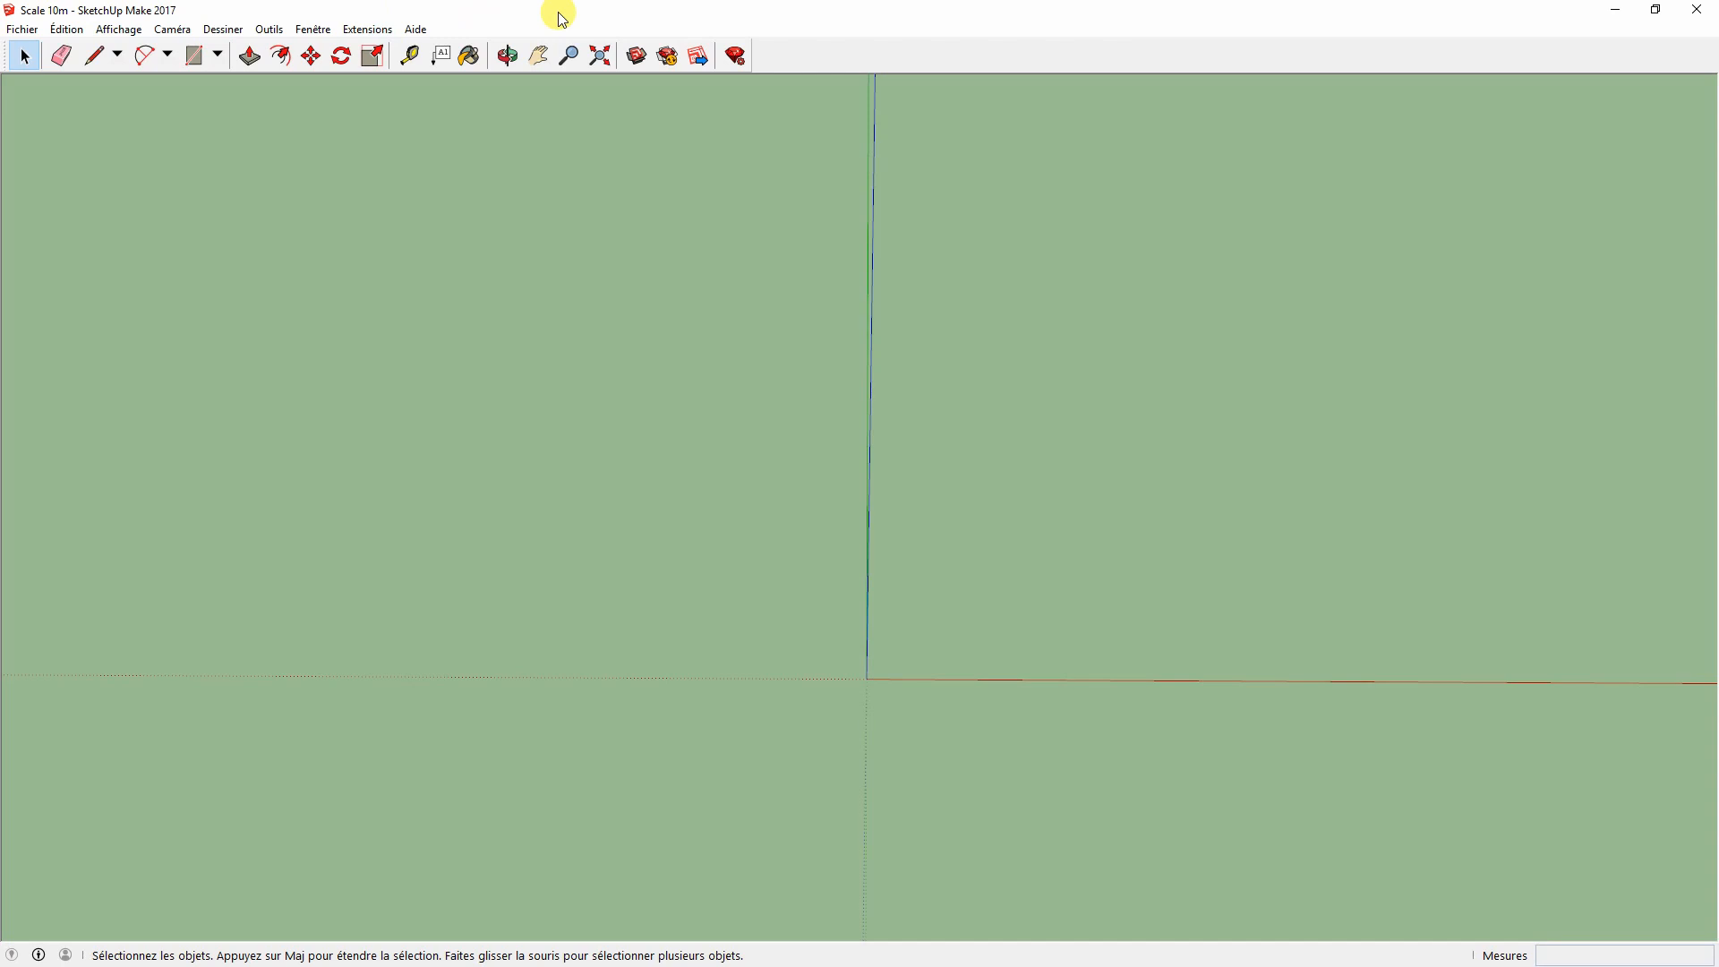
pyautogui.click(362, 29)
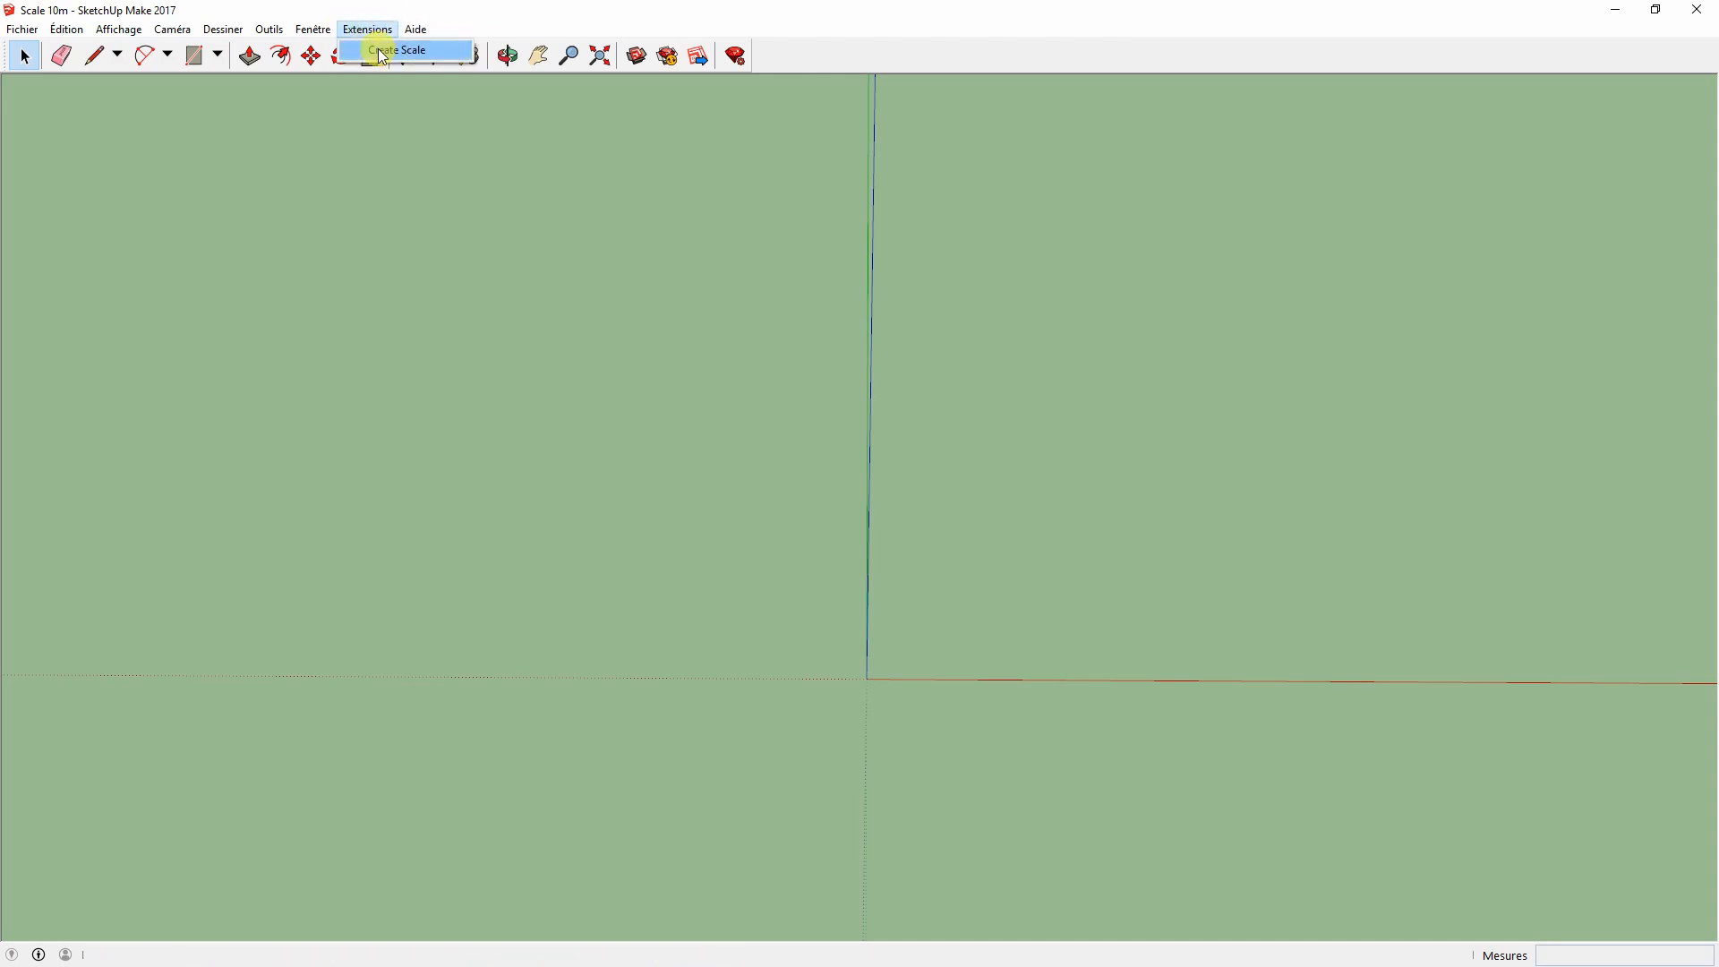
pyautogui.click(383, 56)
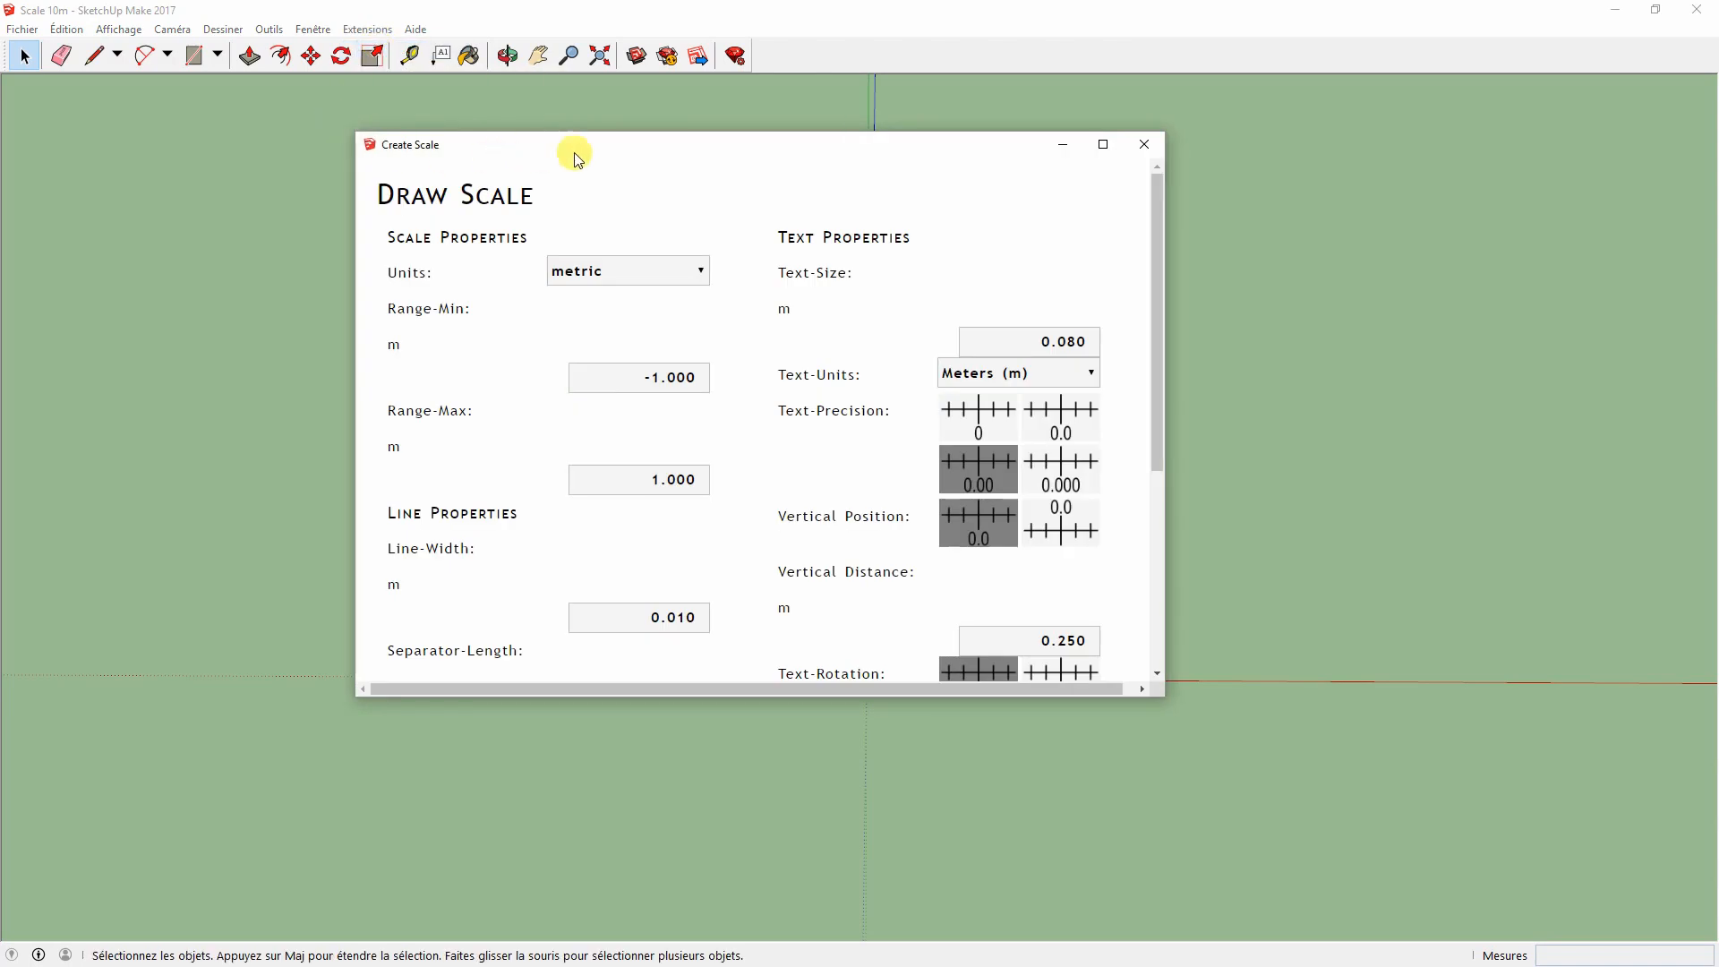
pyautogui.moveTo(510, 154); pyautogui.dragTo(479, 150)
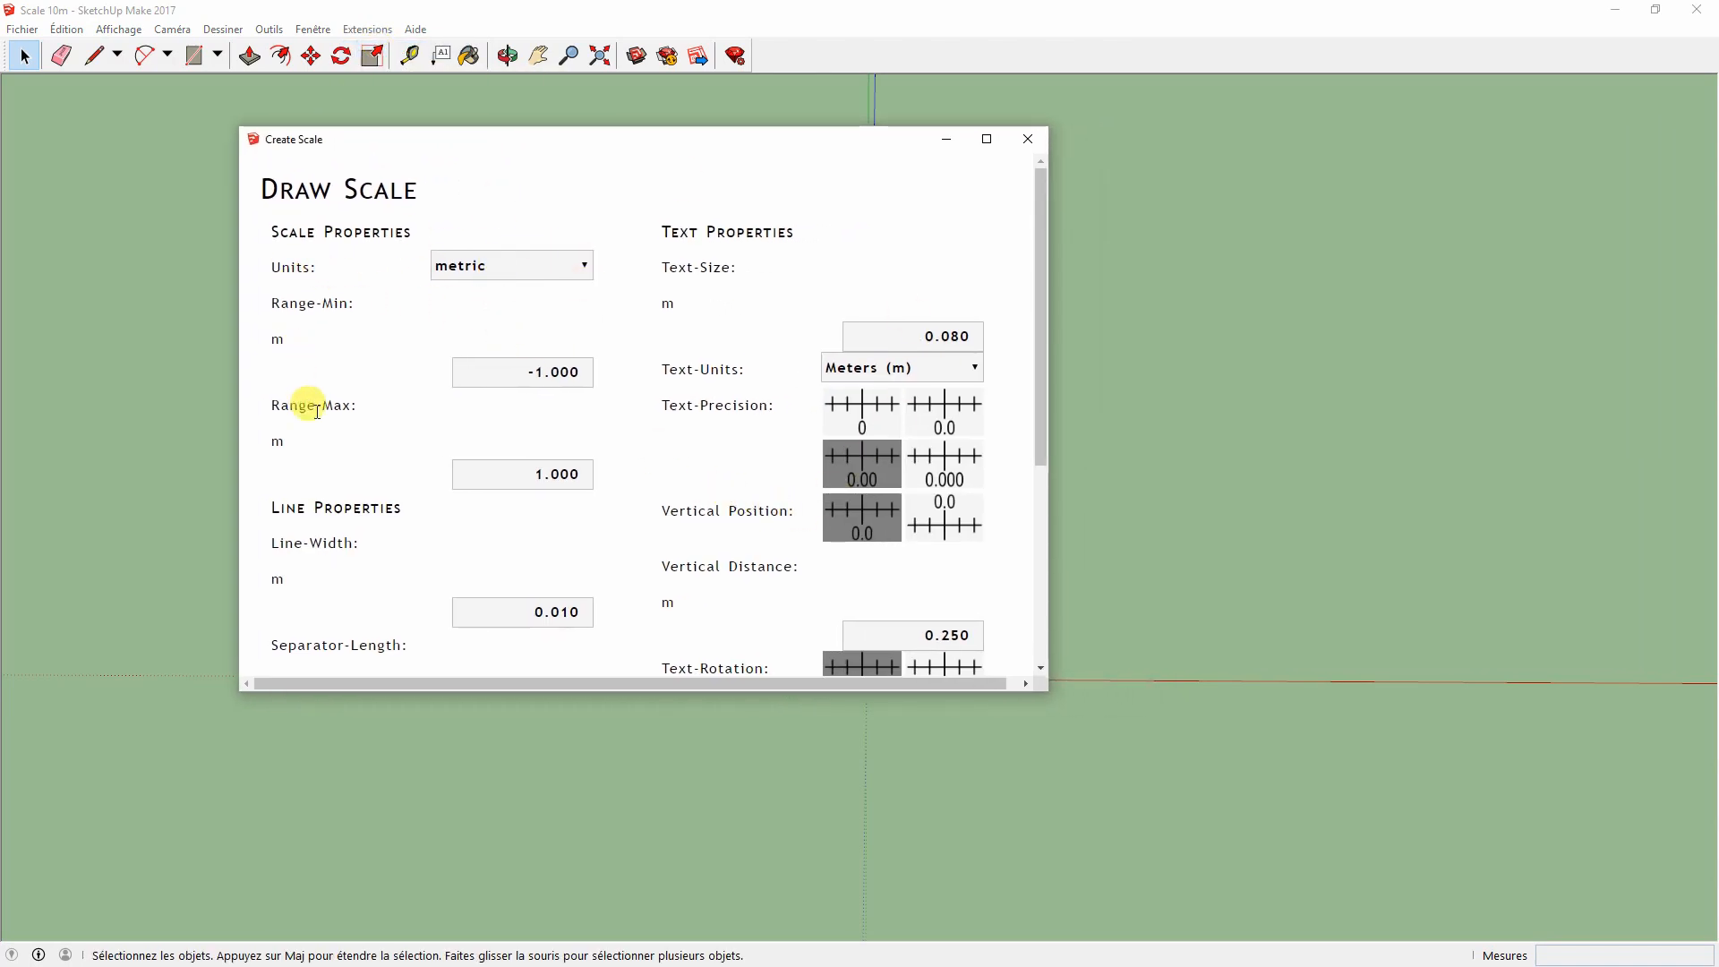
# Step: Set the scale's Range-Min to -10 m and Range-Max to 10 m
pyautogui.click(544, 369)
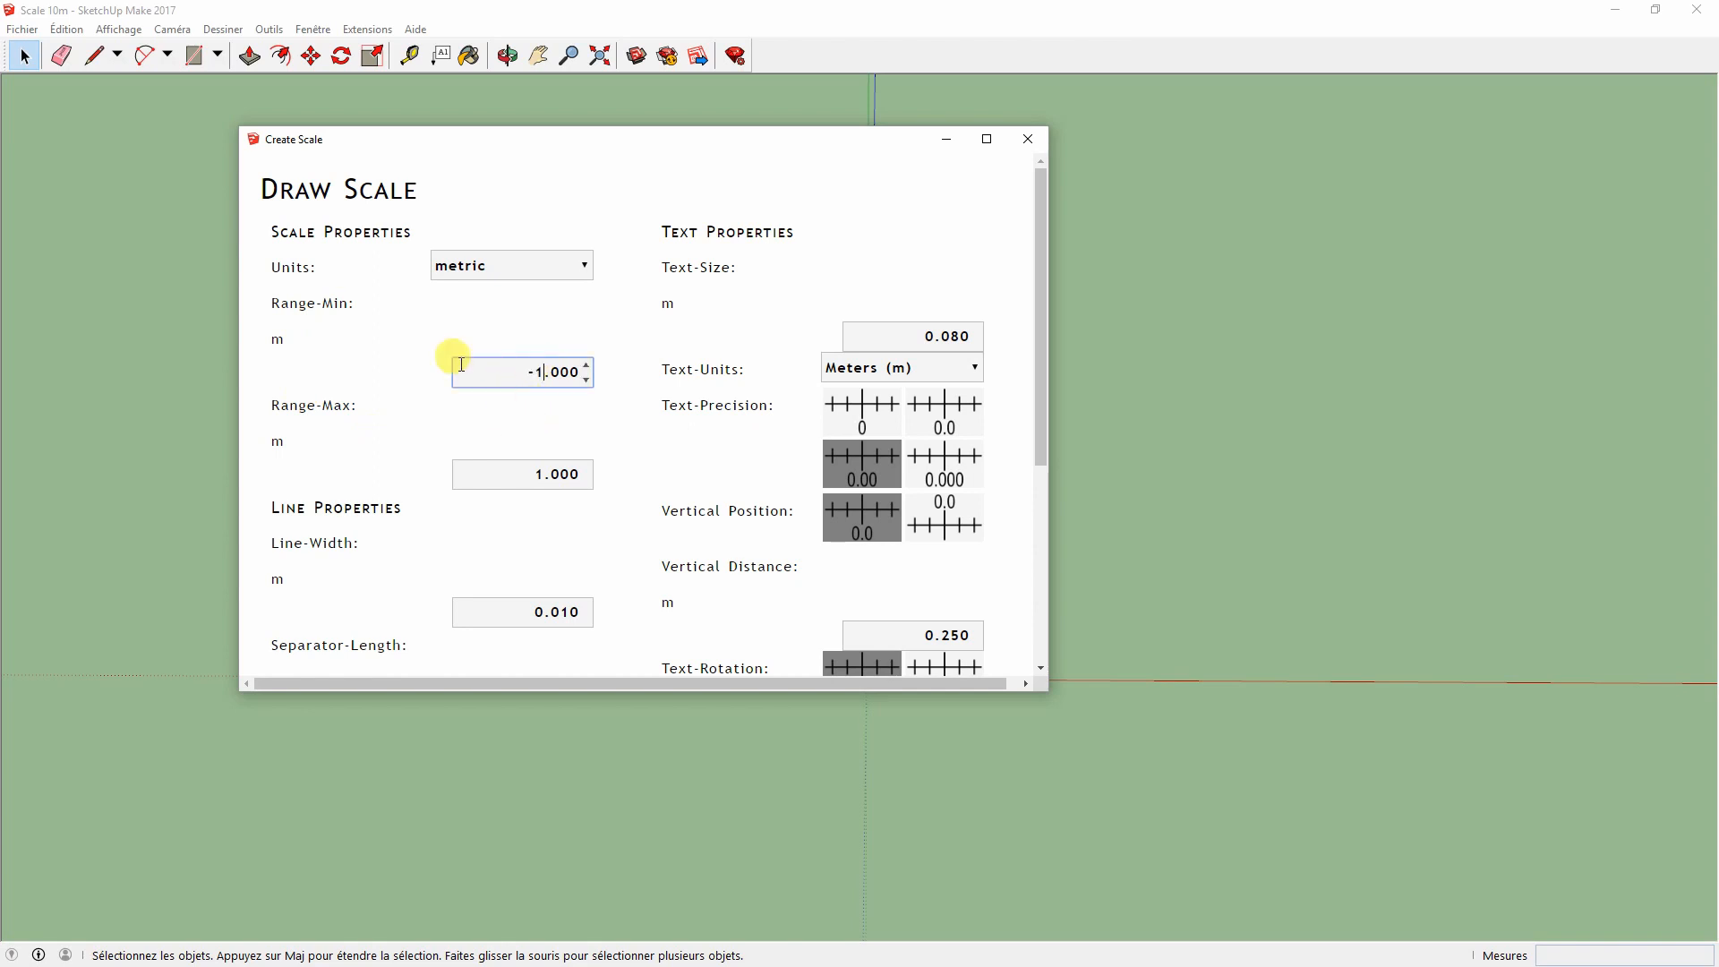
pyautogui.click(544, 476)
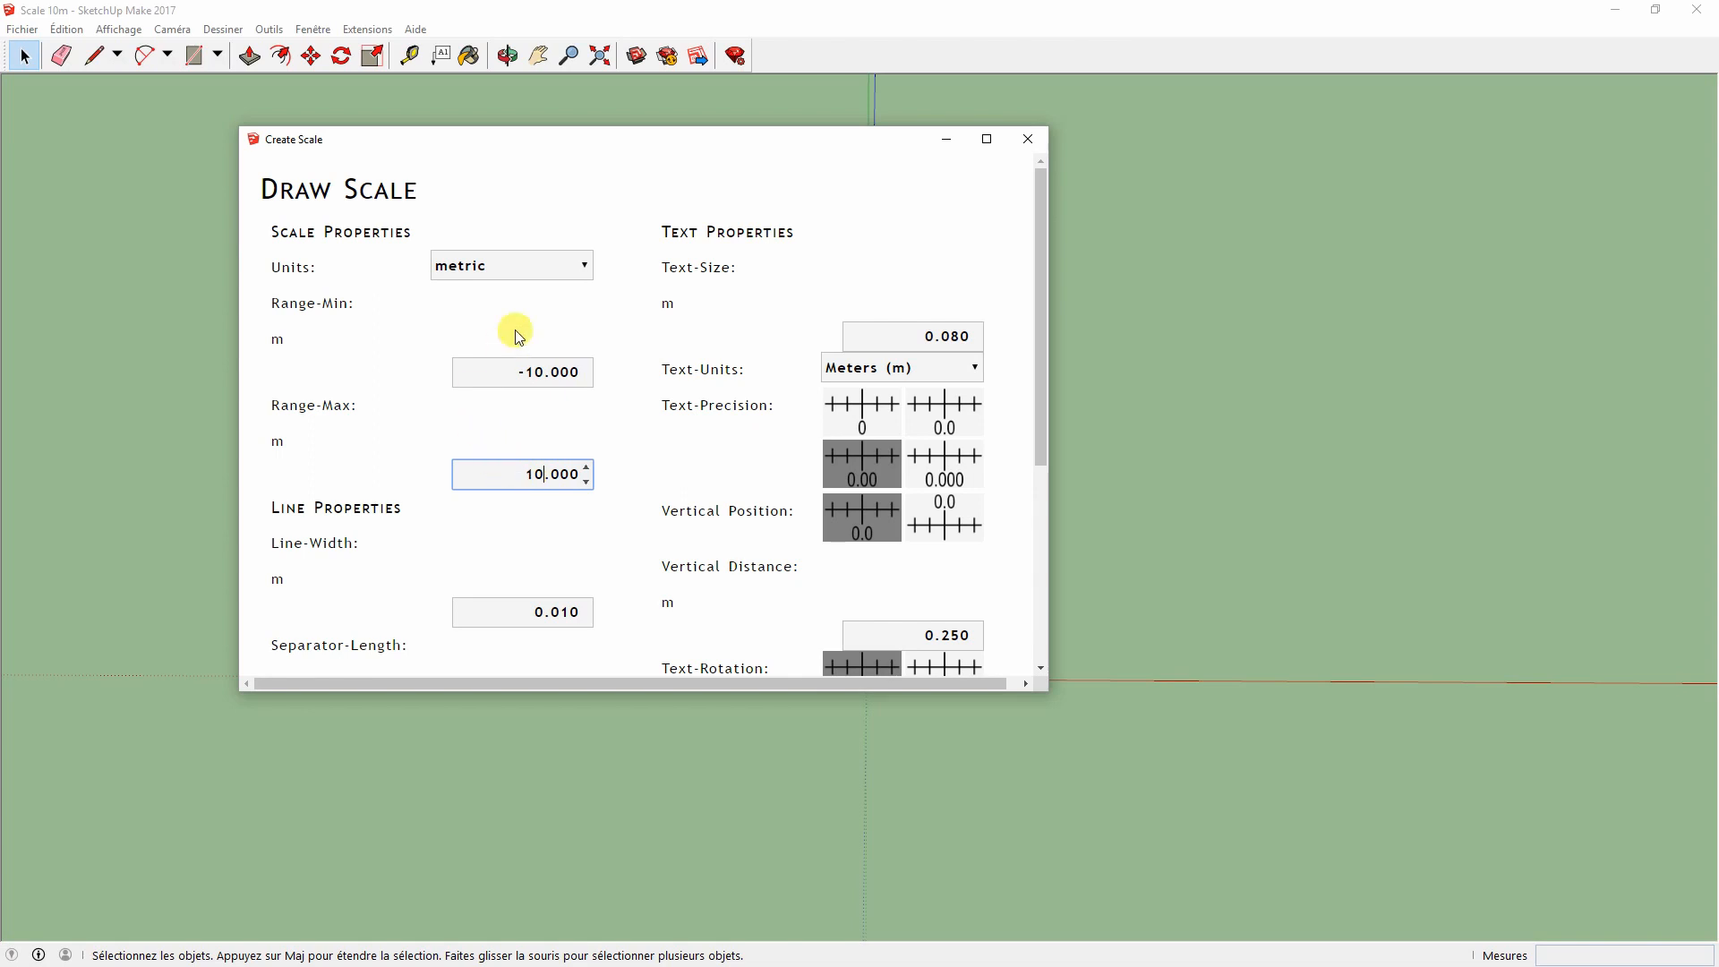
pyautogui.click(534, 423)
pyautogui.scroll(-3, 564, 410)
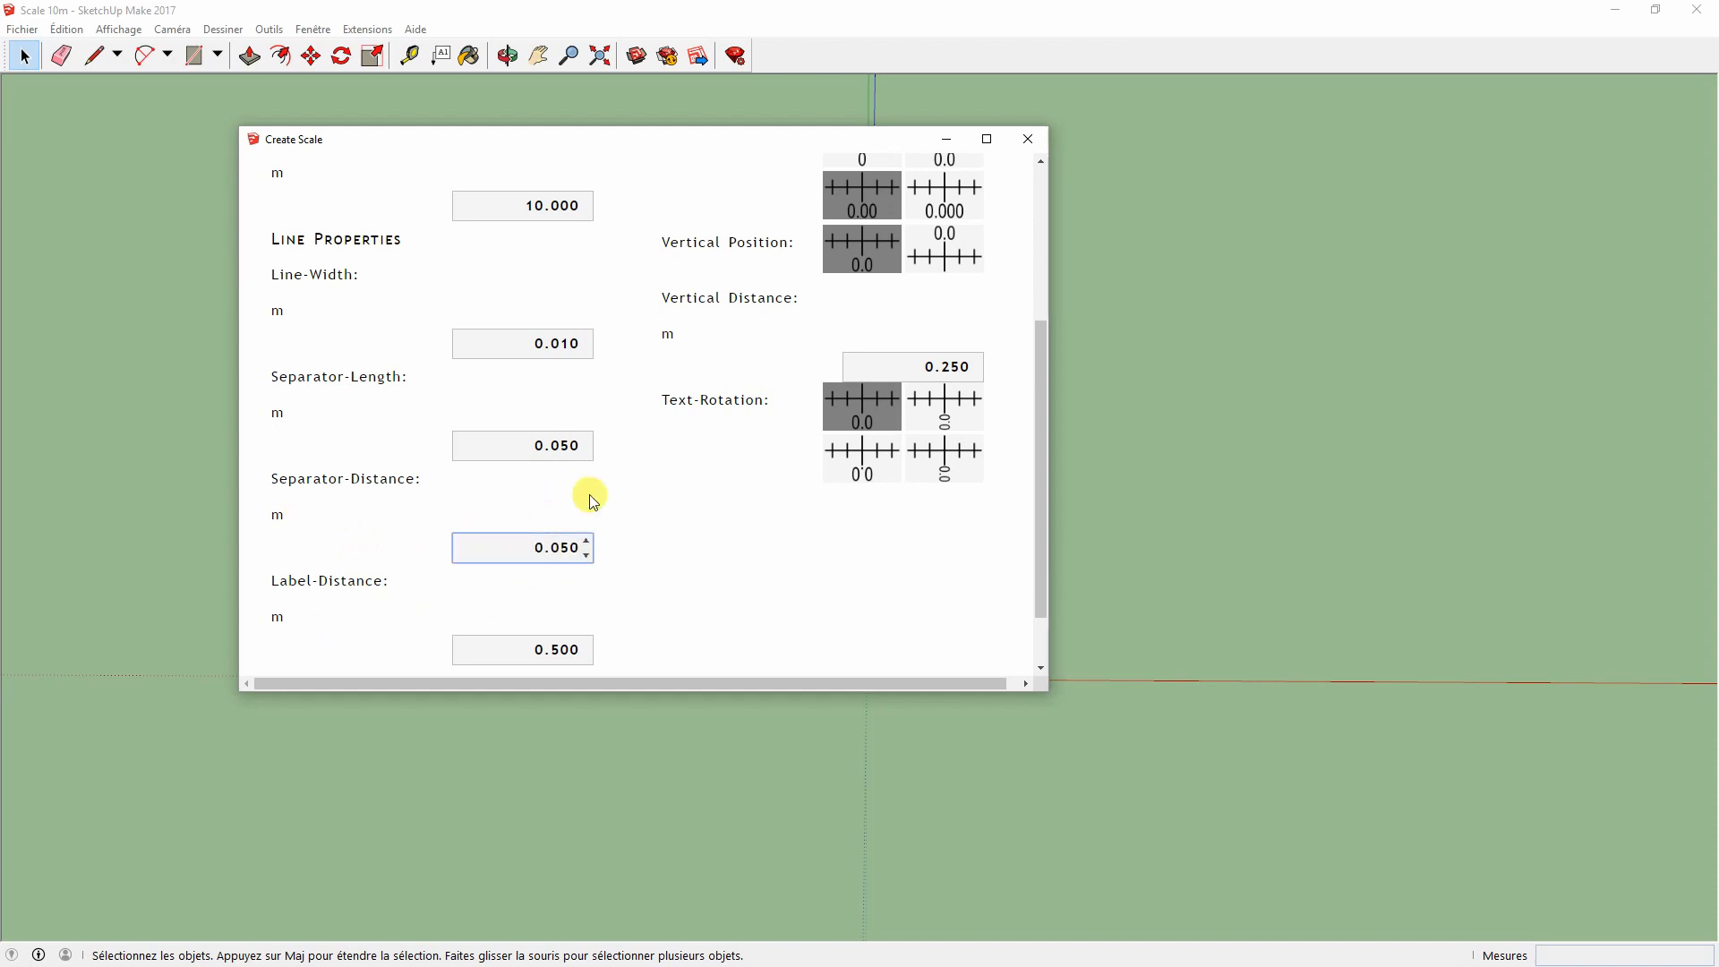
pyautogui.scroll(3, 864, 548)
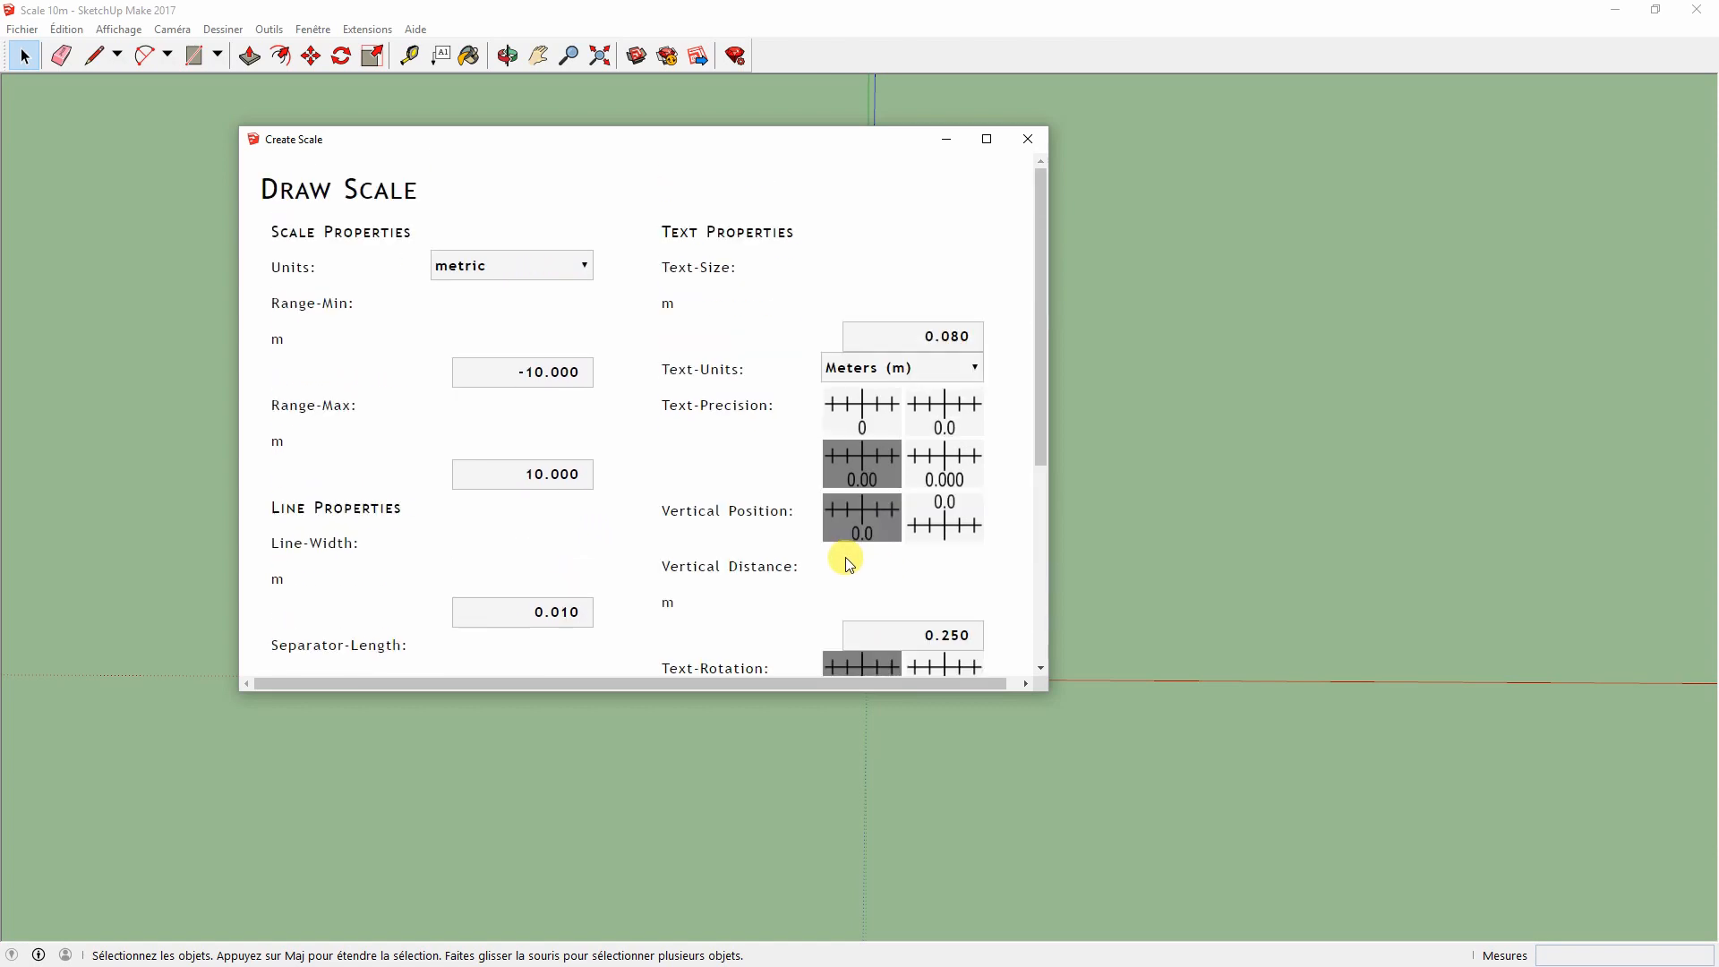
# Step: Set the scale's text units to Decimeters (dm) and the text precision to one decimal place (0.0)
pyautogui.click(956, 374)
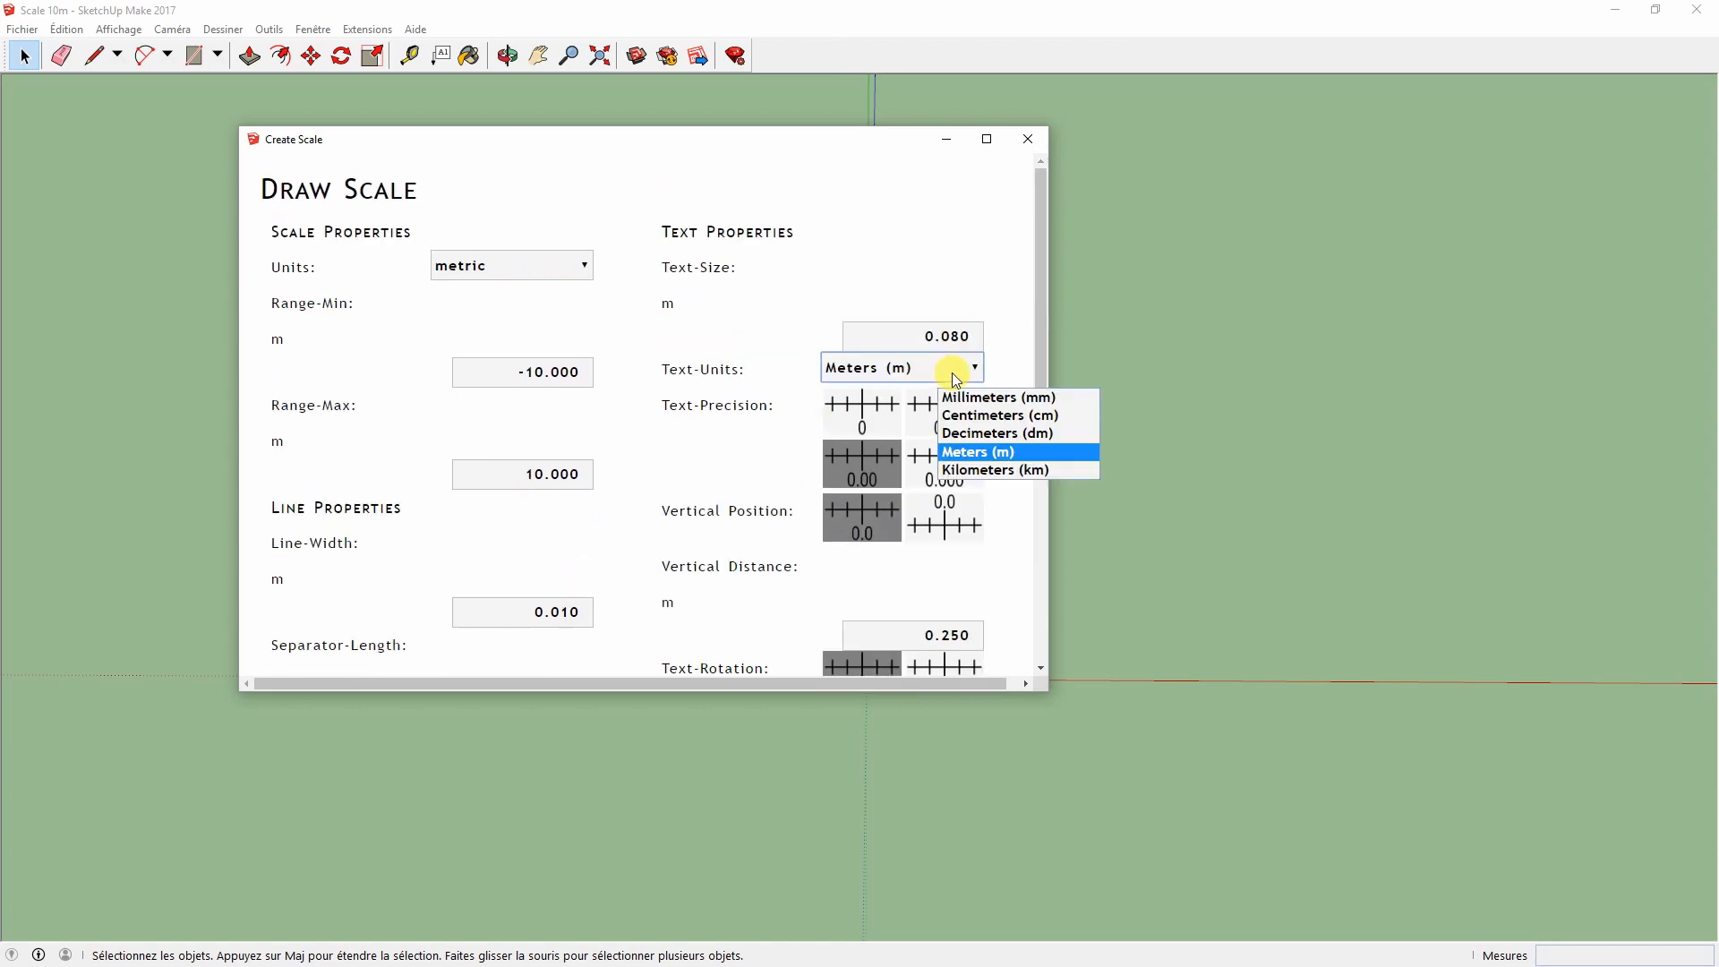
pyautogui.click(1017, 433)
pyautogui.click(548, 265)
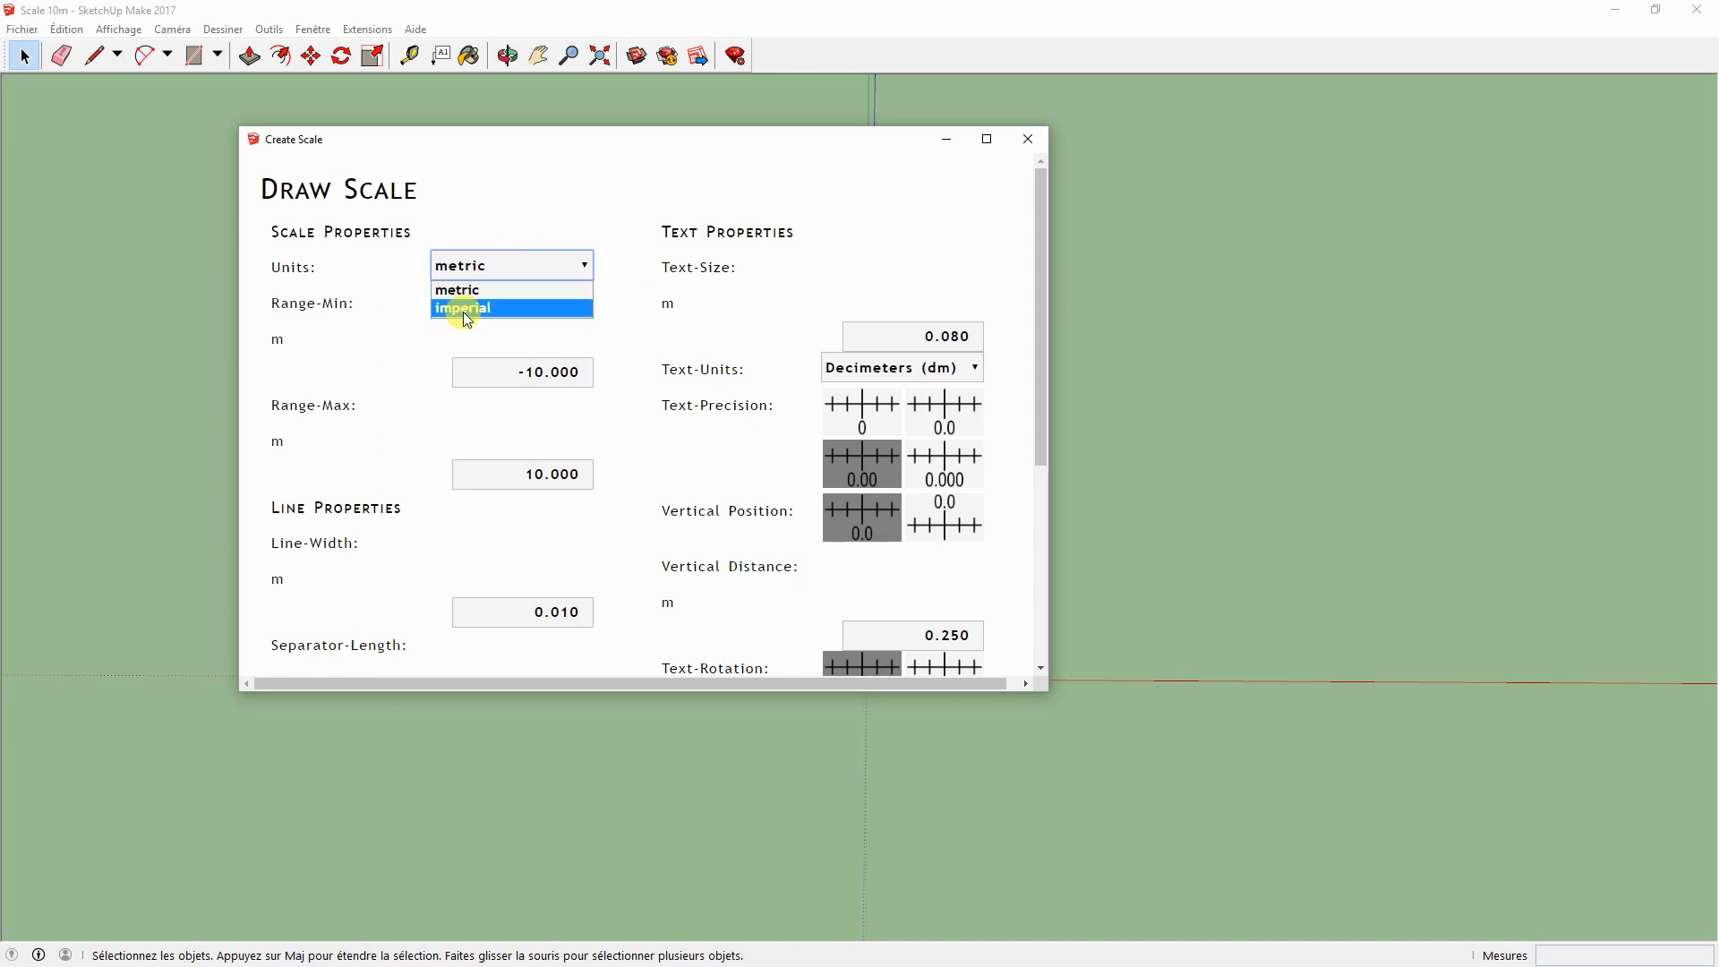
pyautogui.click(855, 262)
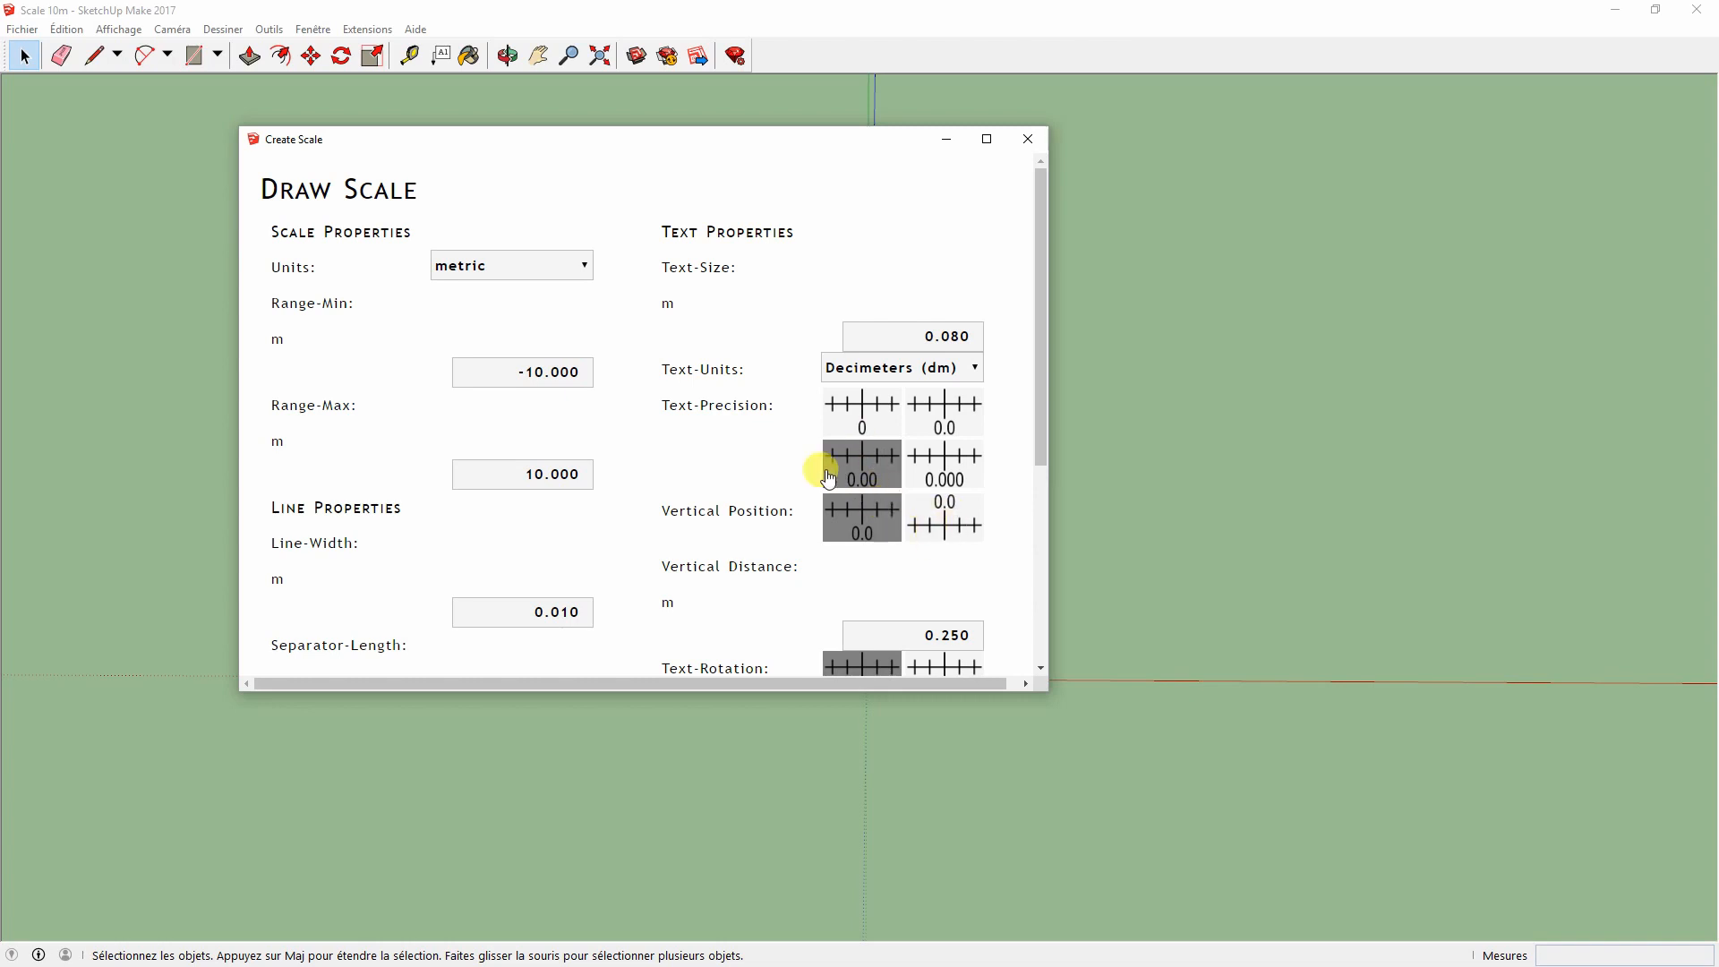
pyautogui.click(943, 412)
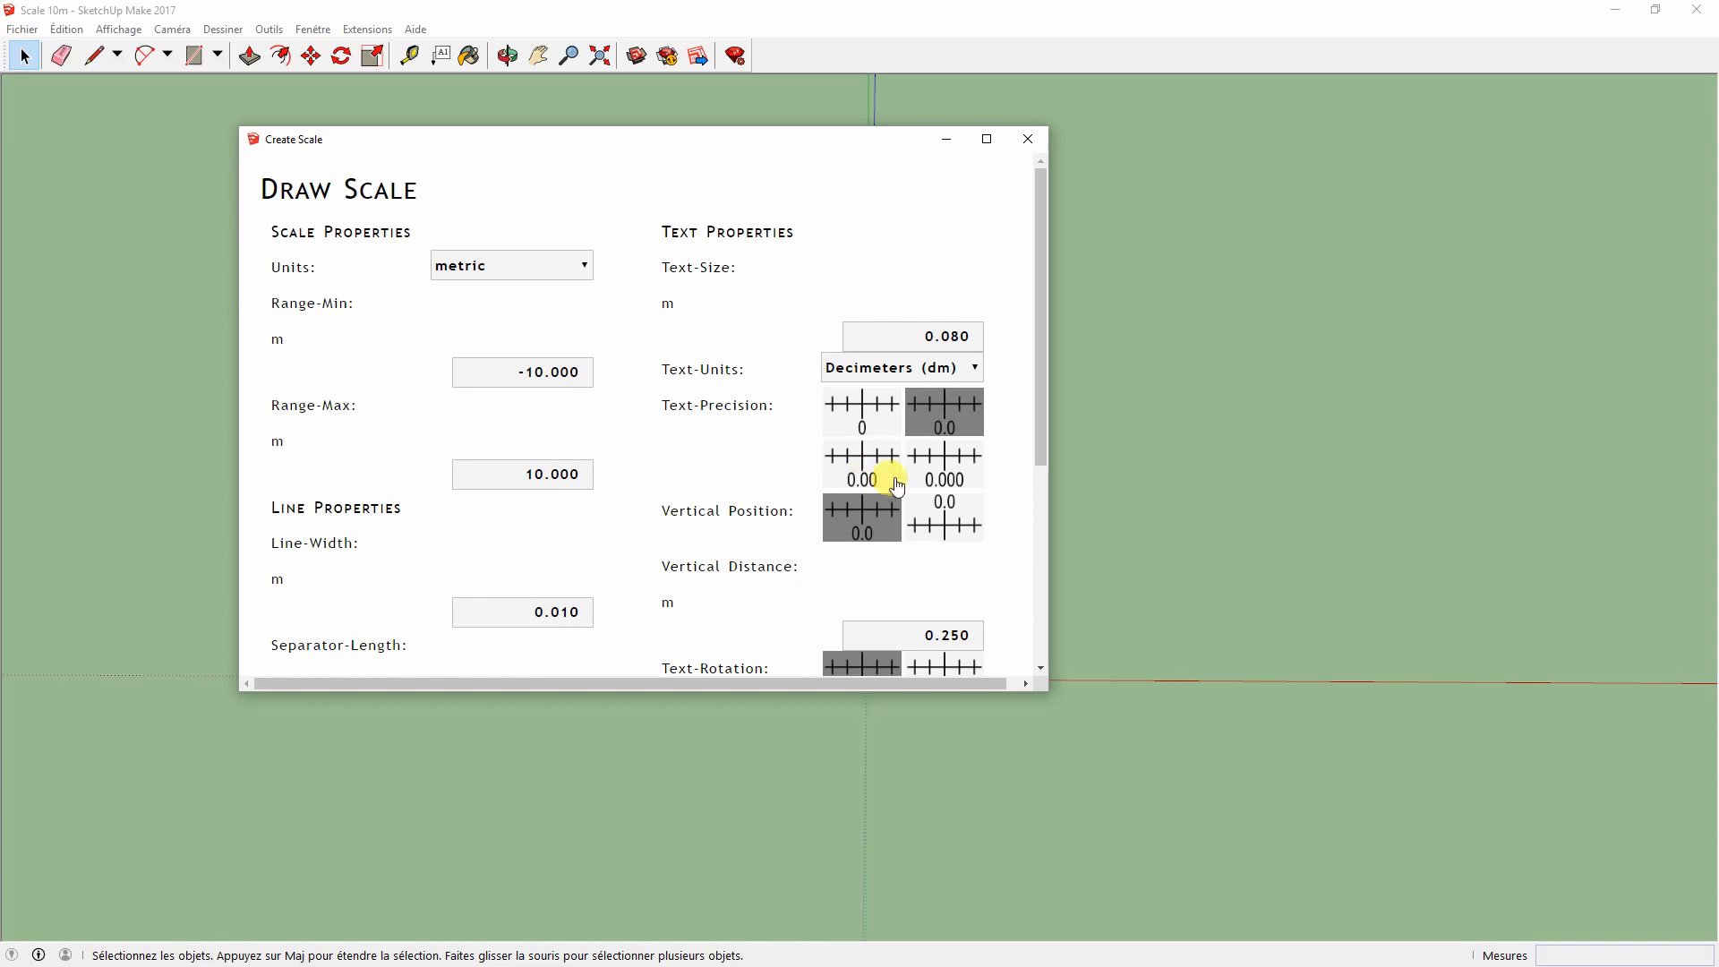
# Step: Draw the scale with the chosen settings and examine its graduations and labels around the origin
pyautogui.scroll(-2, 729, 479)
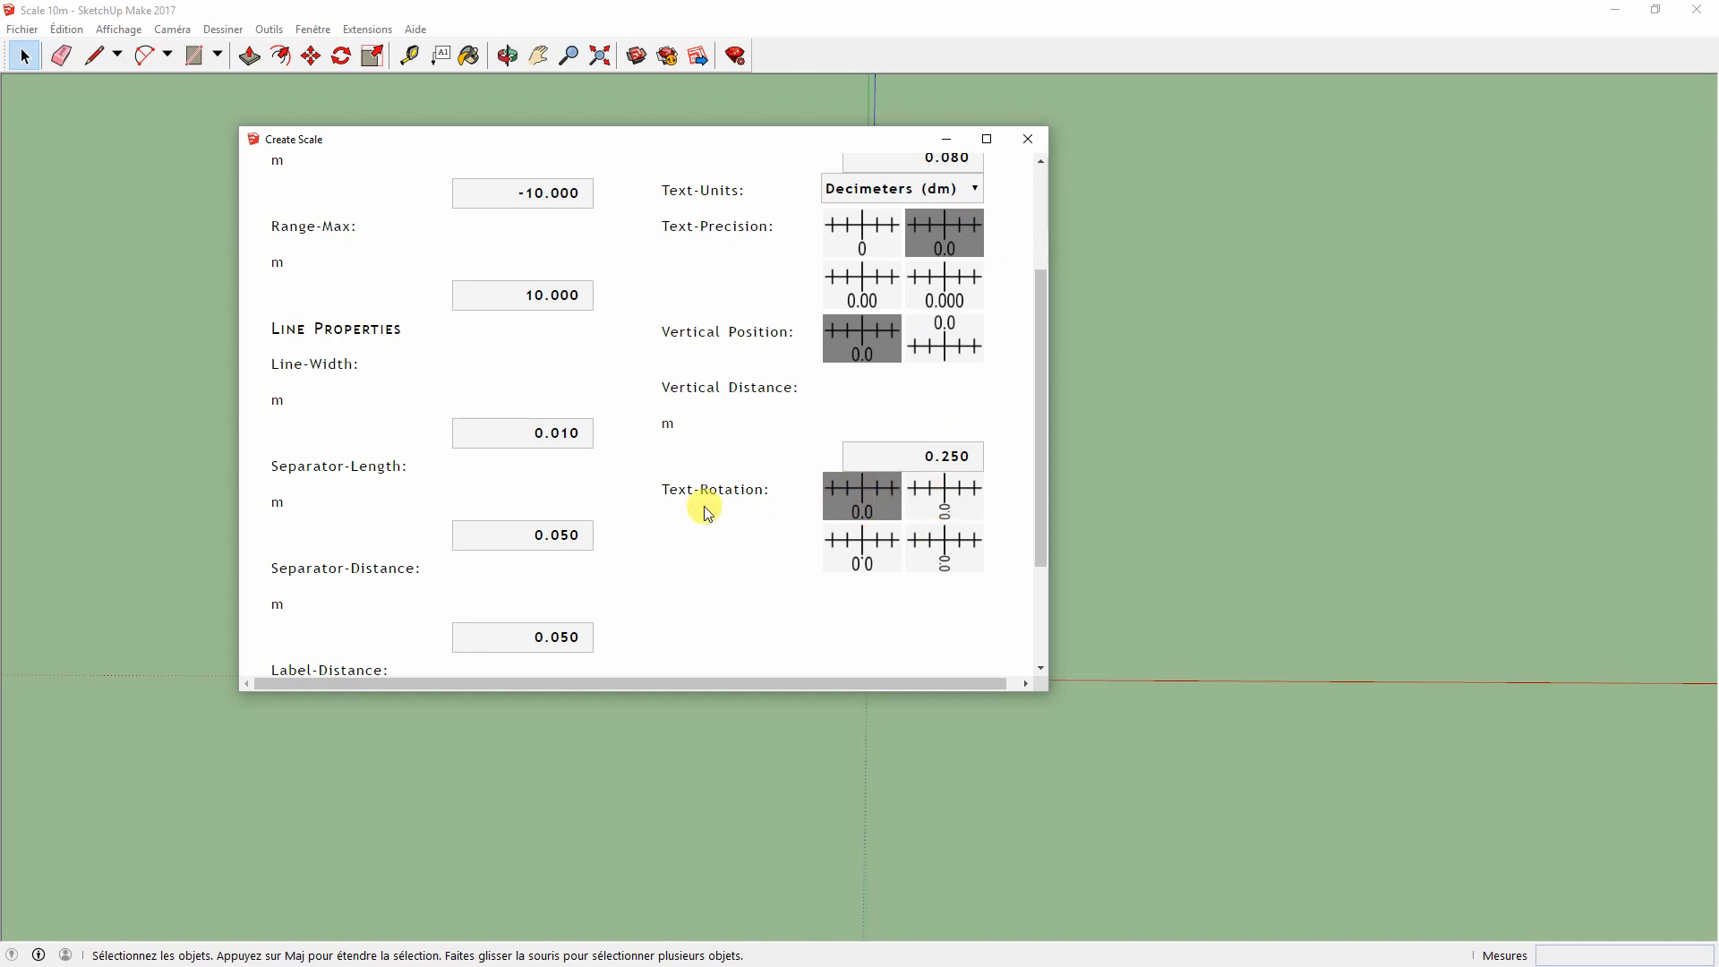
pyautogui.scroll(-2, 690, 519)
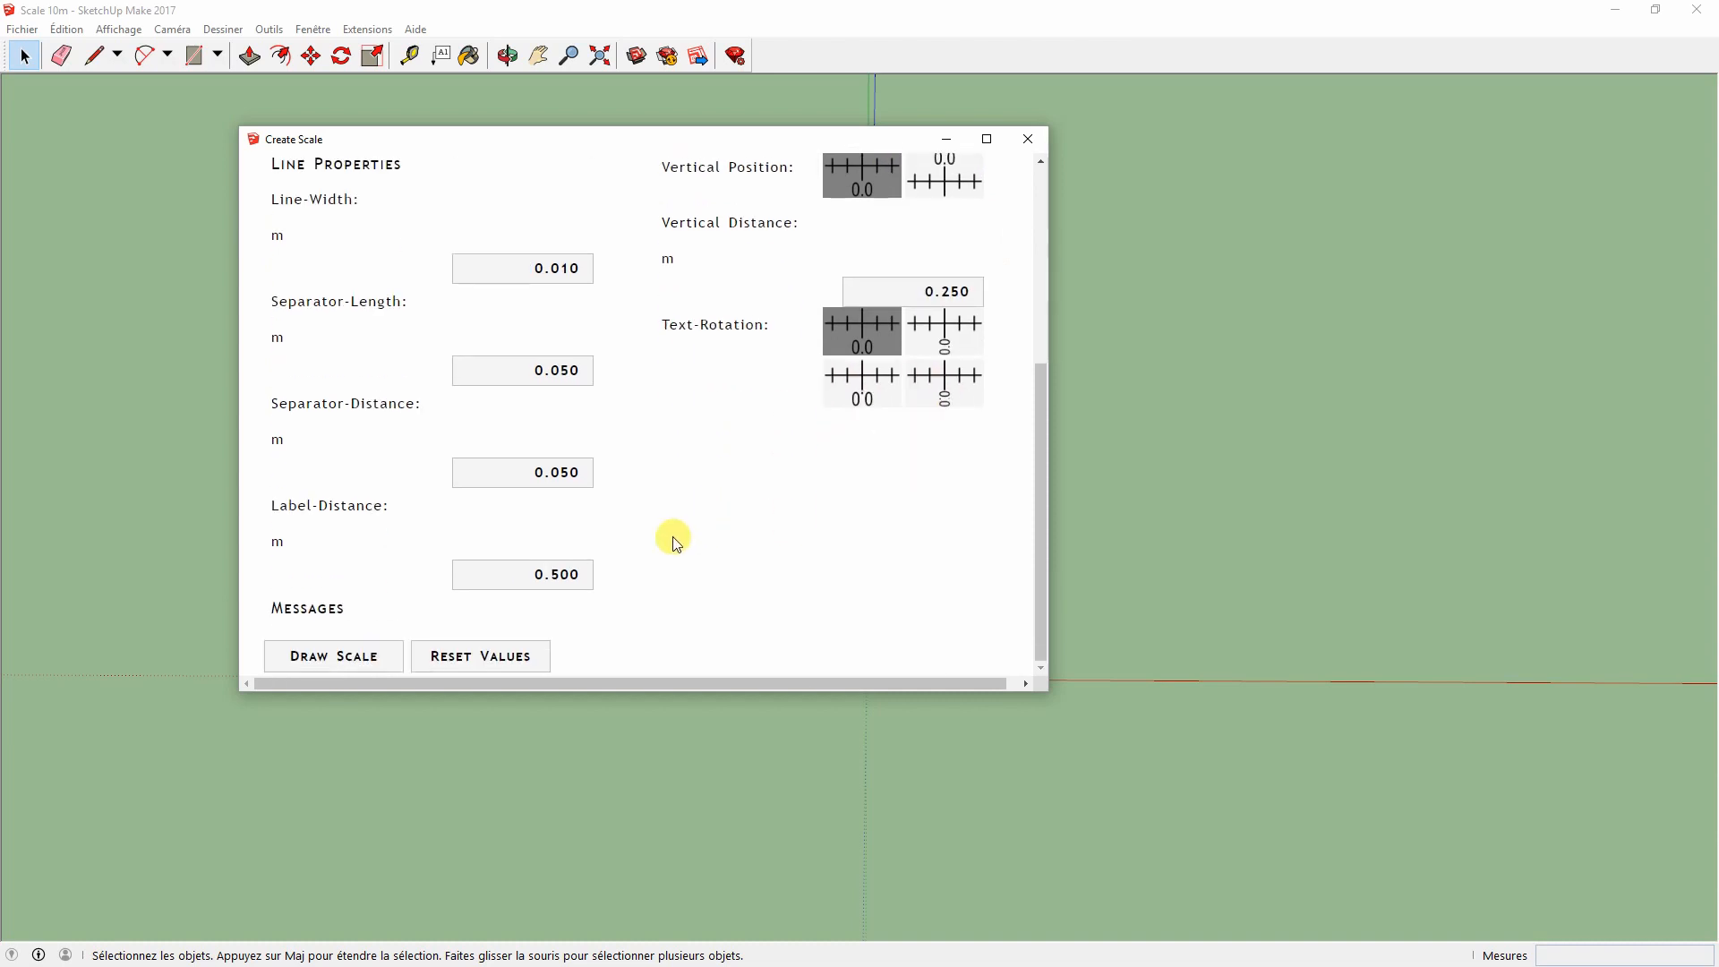
pyautogui.click(355, 660)
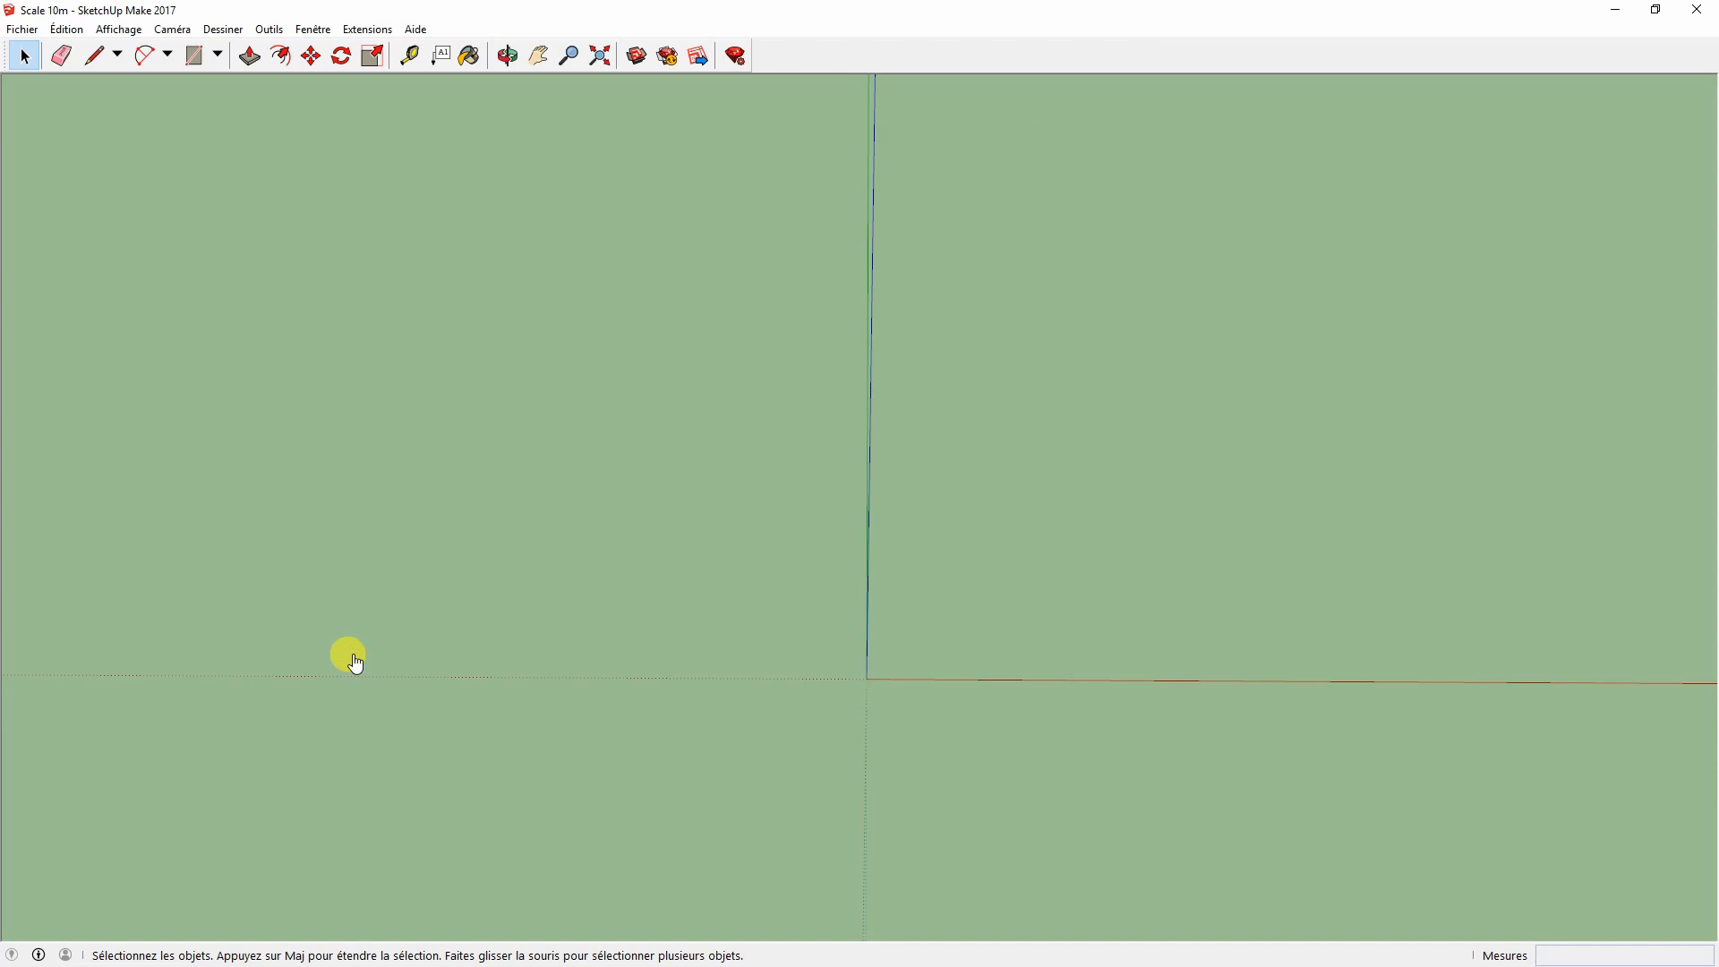
pyautogui.scroll(2, 898, 688)
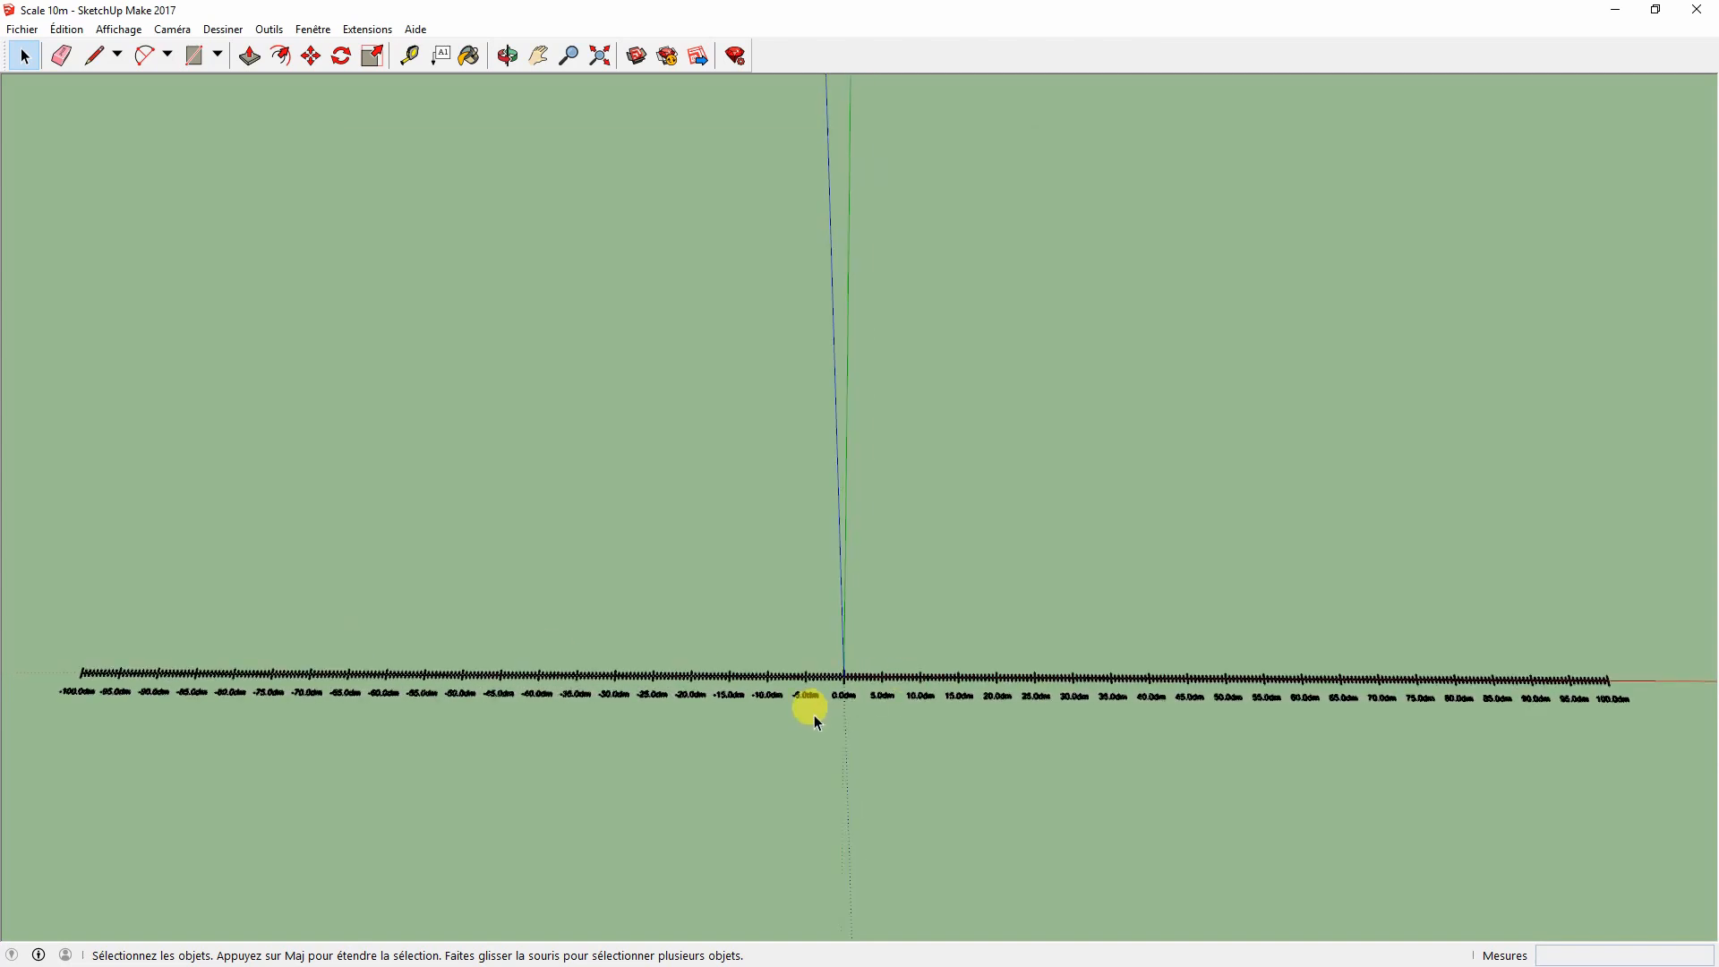
pyautogui.scroll(2, 832, 707)
pyautogui.scroll(2, 866, 703)
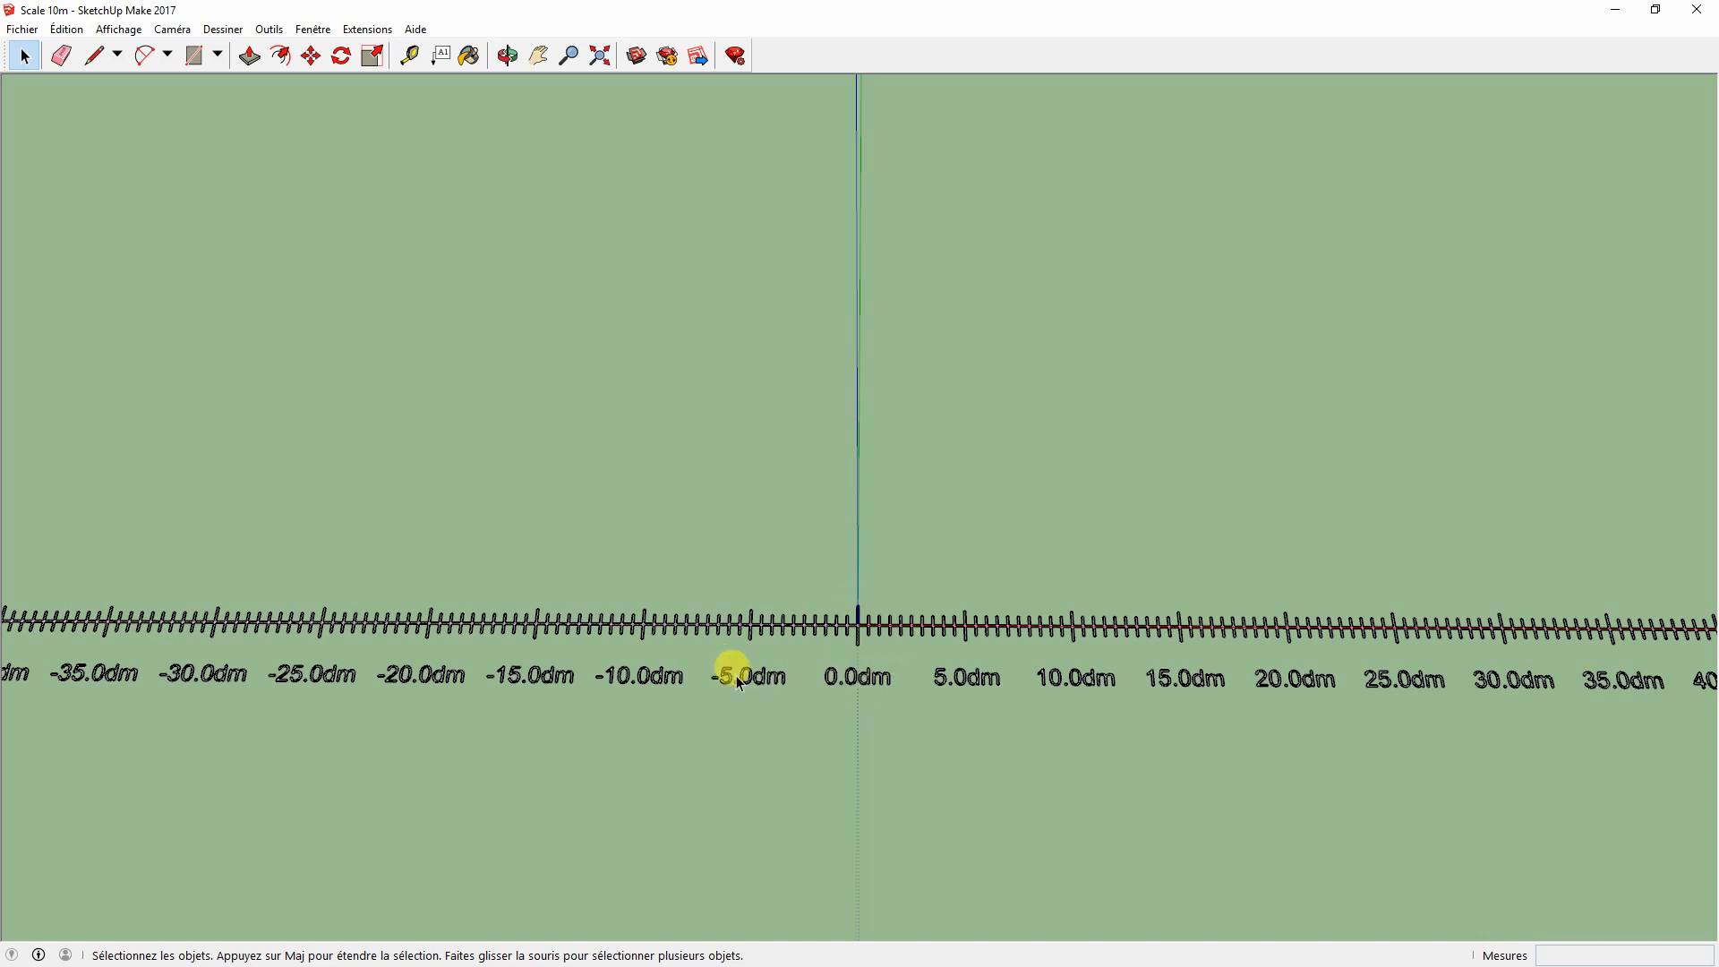
pyautogui.scroll(-5, 783, 679)
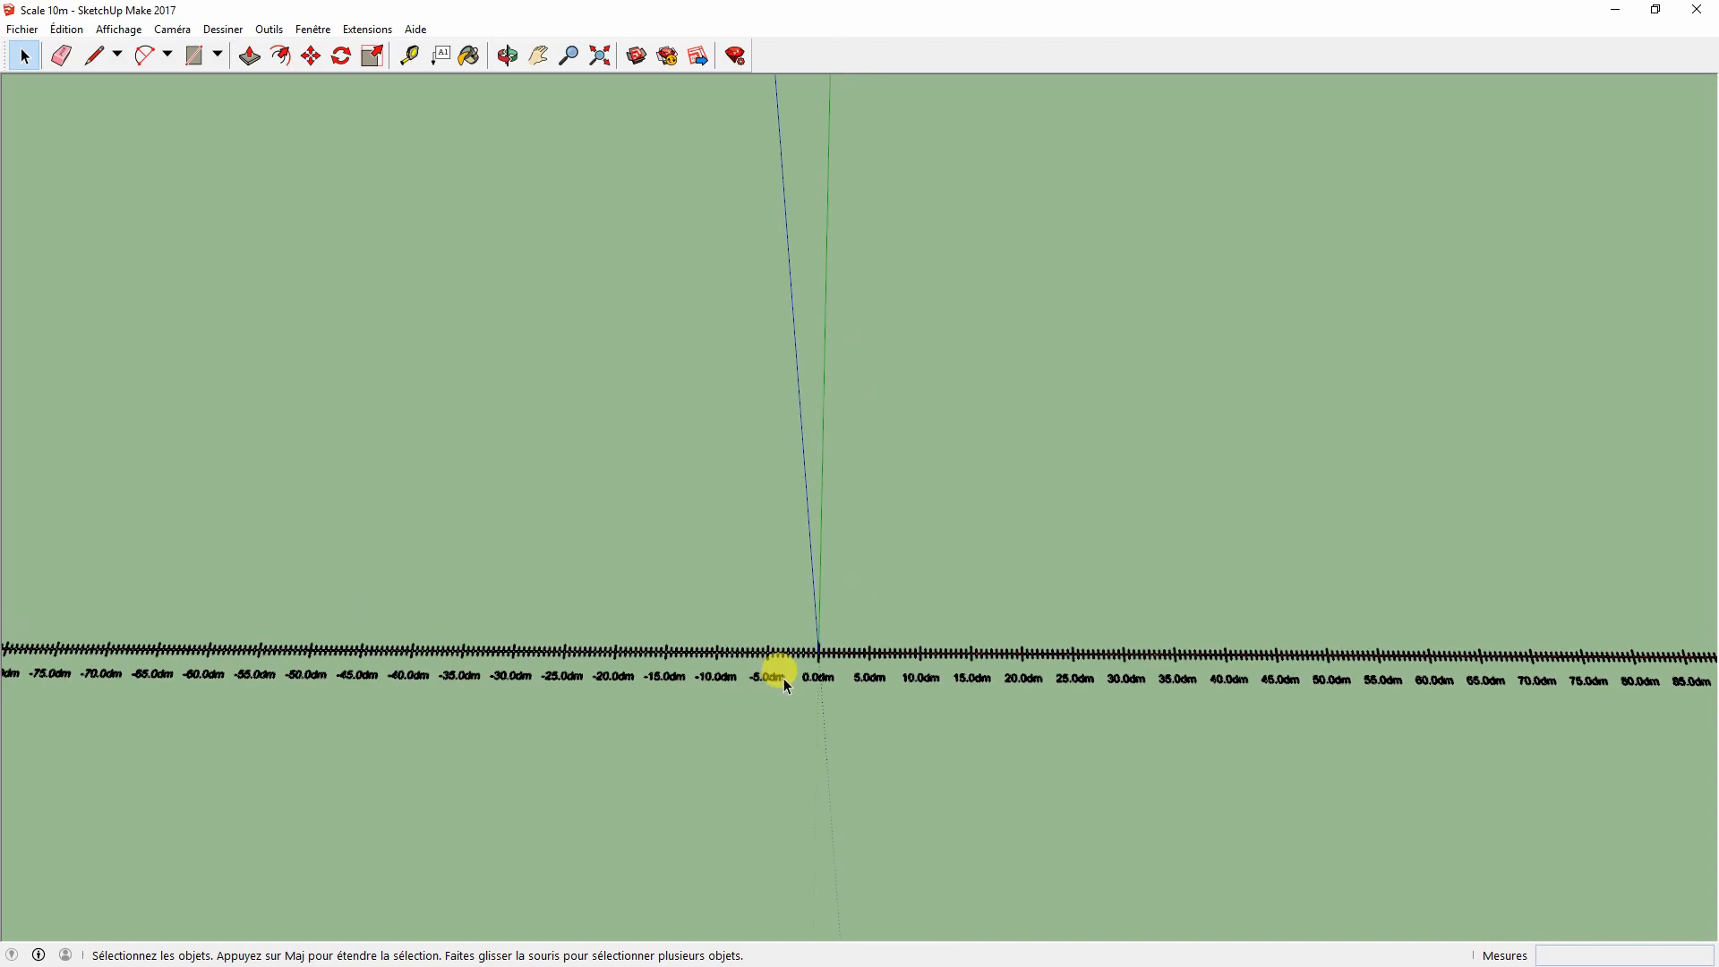
# Step: Delete the drawn decimetre scale from the model
pyautogui.click(802, 682)
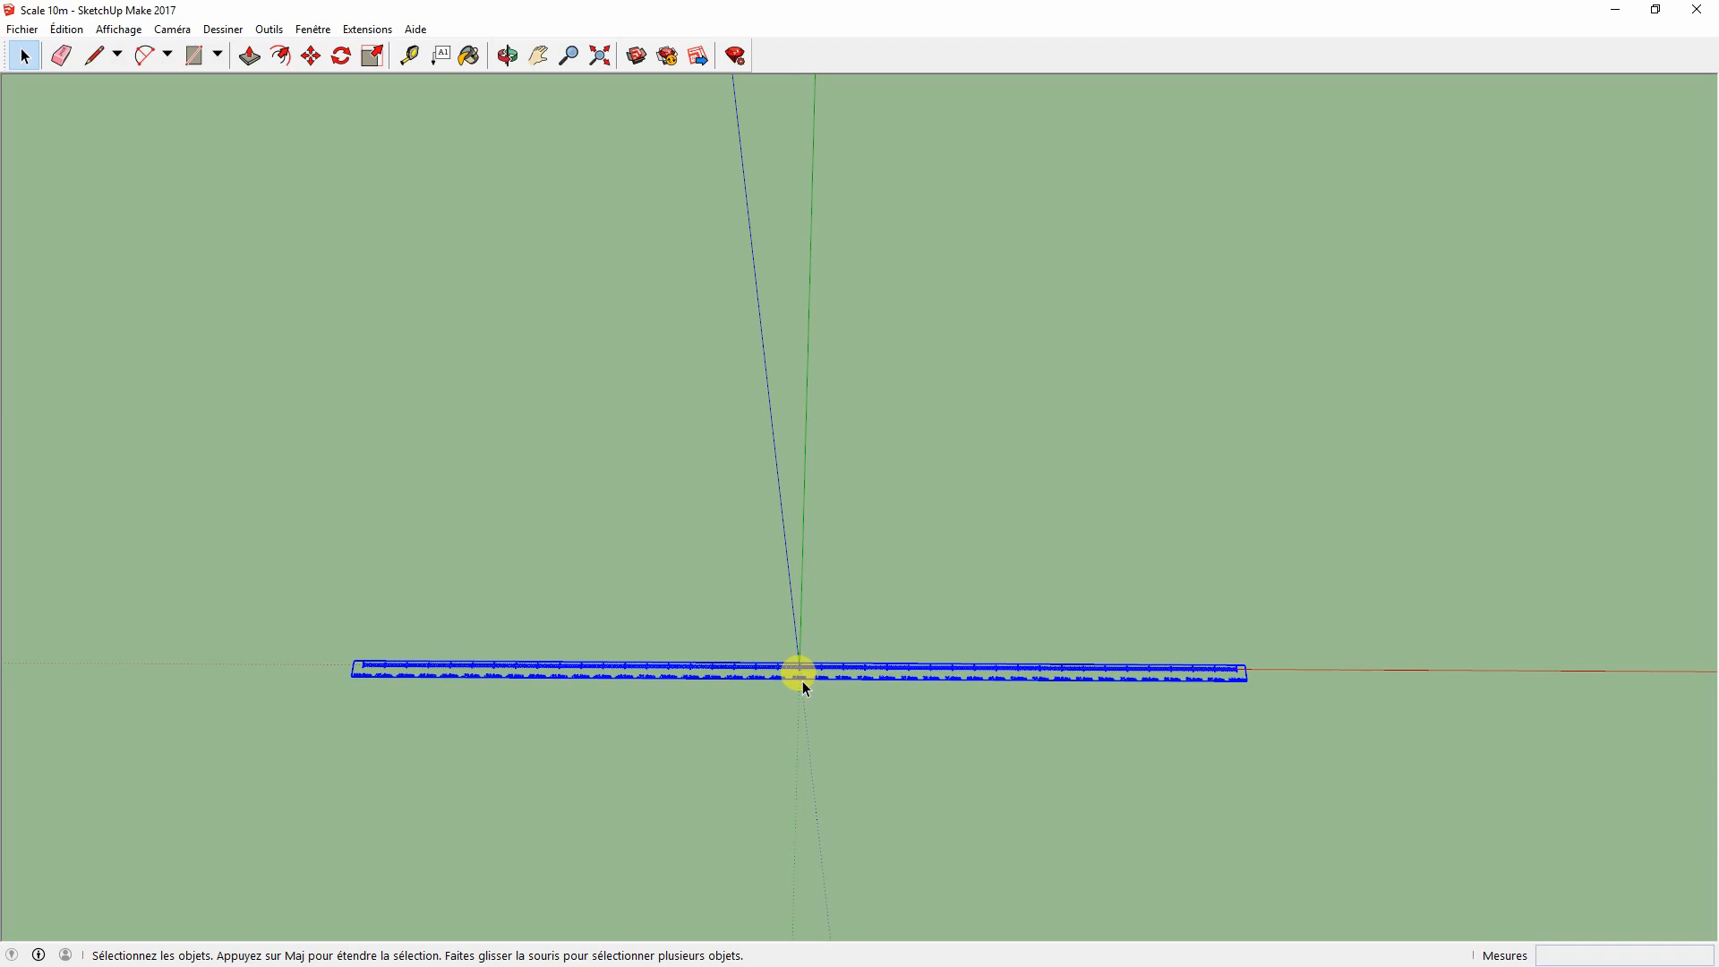
pyautogui.press('Delete')
# Step: Start a new scale with Create Scale, setting Range-Min to -10 m and Range-Max to 10 m
pyautogui.click(367, 29)
pyautogui.click(398, 51)
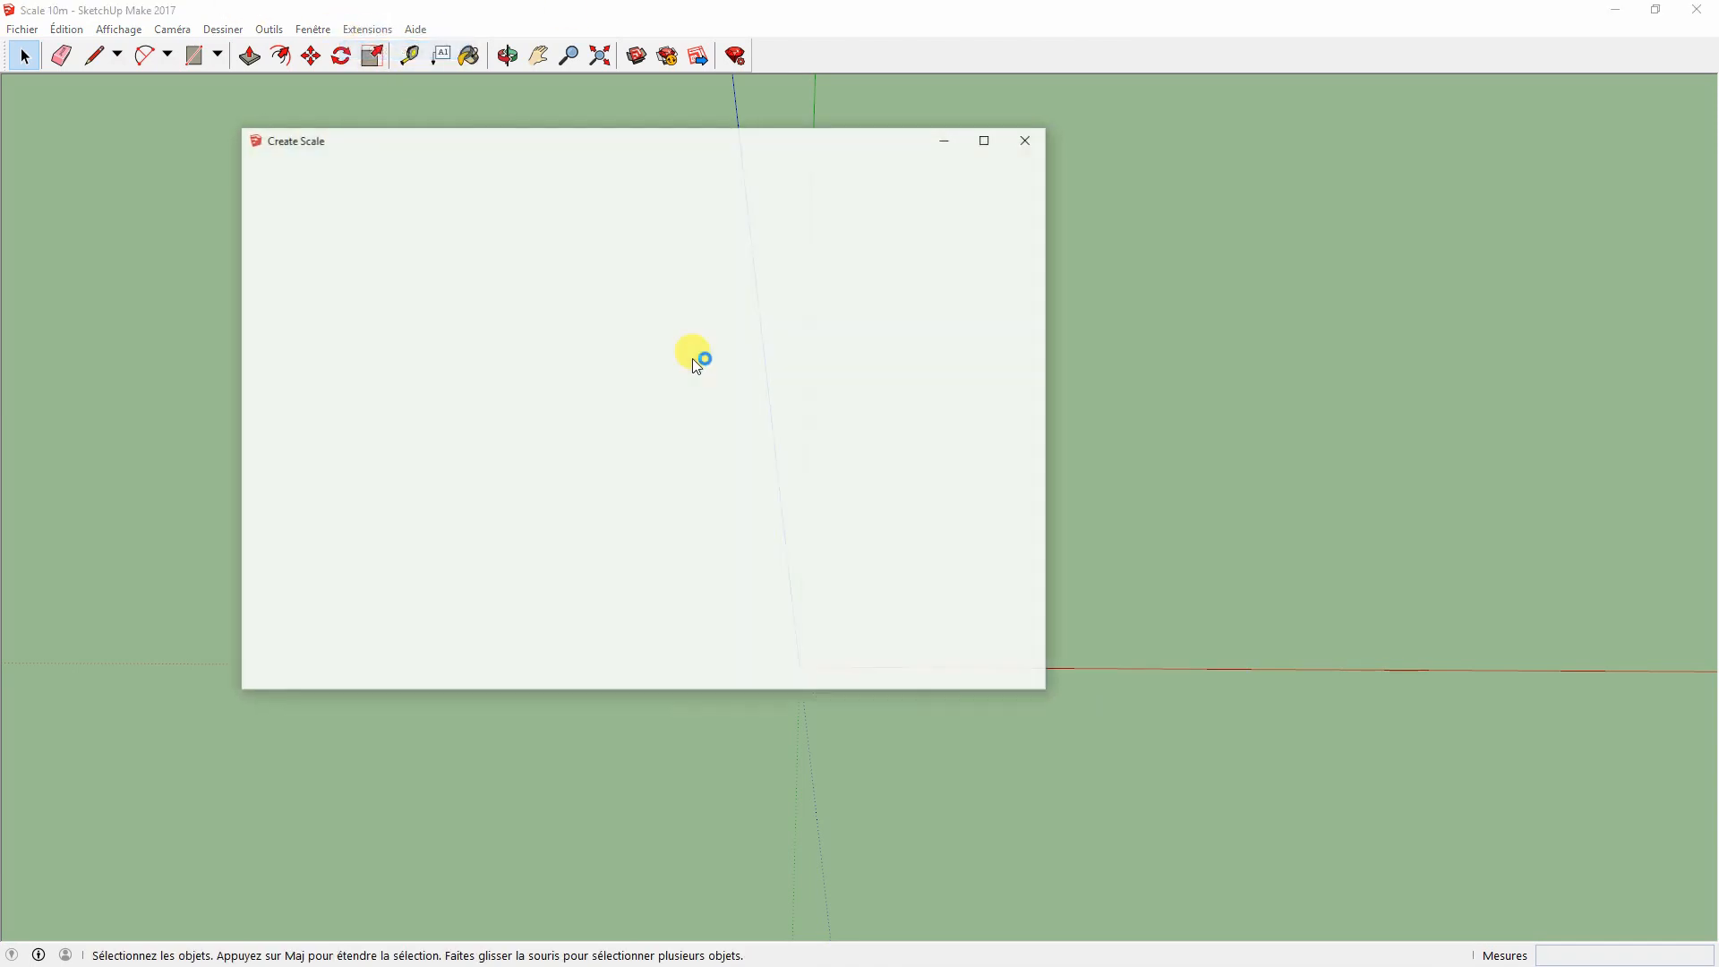
pyautogui.scroll(-1, 792, 478)
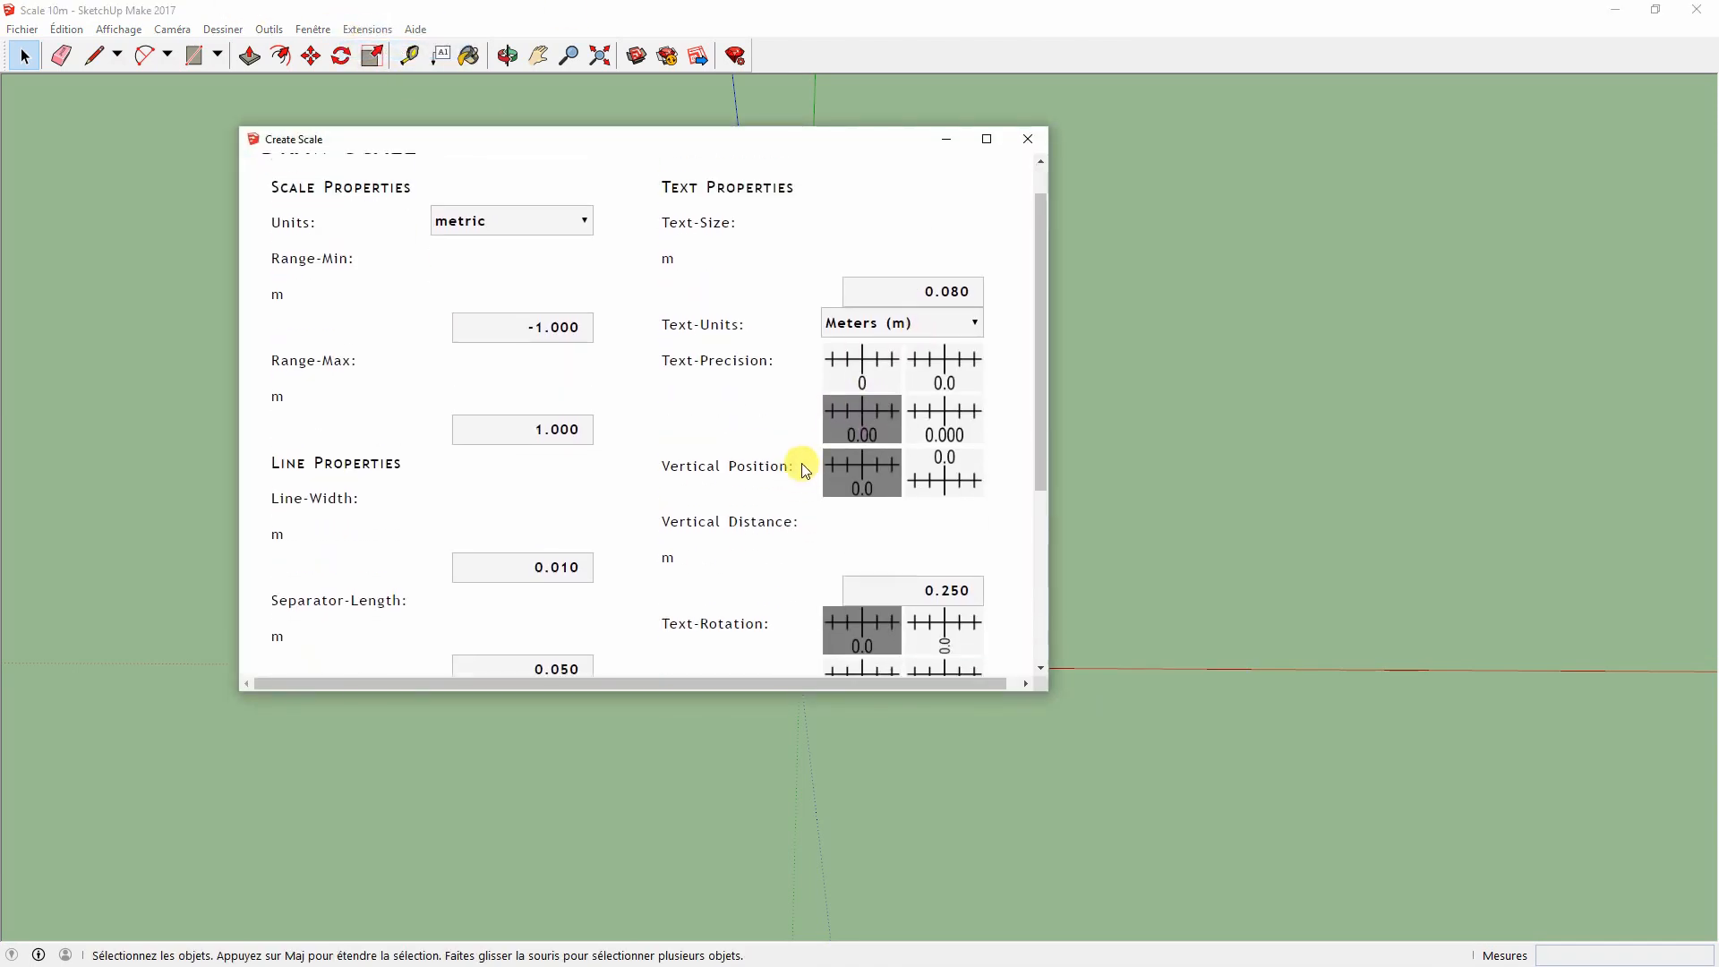
pyautogui.scroll(1, 783, 461)
pyautogui.click(544, 376)
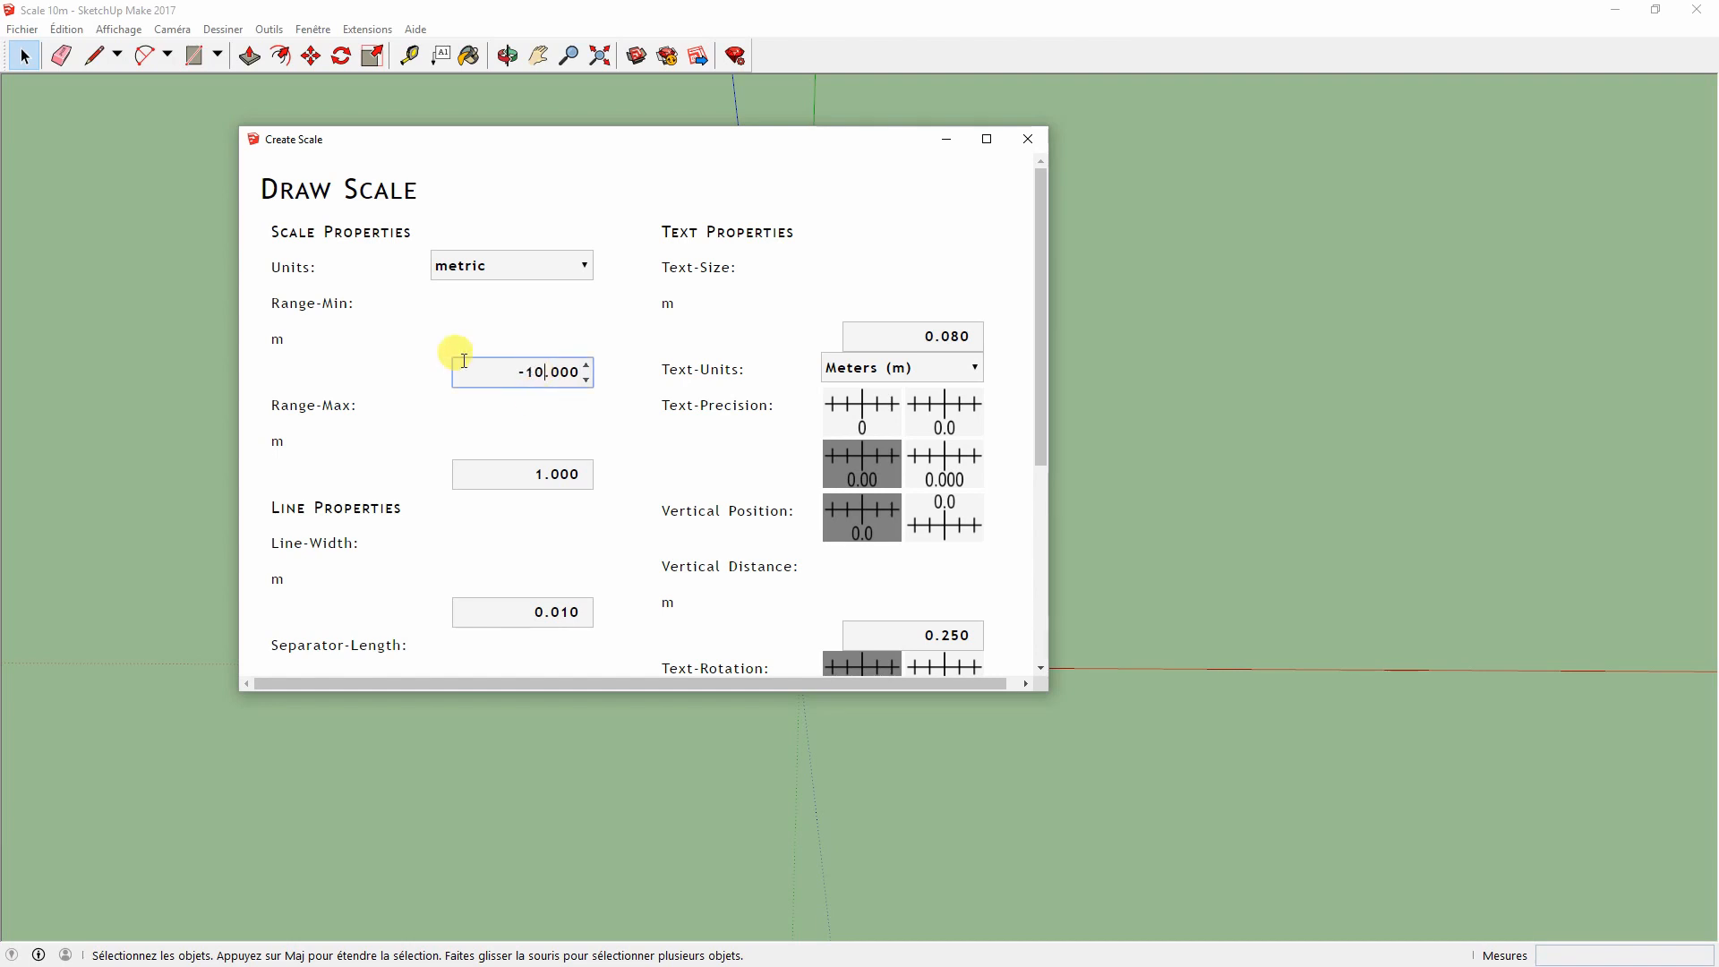
pyautogui.click(546, 479)
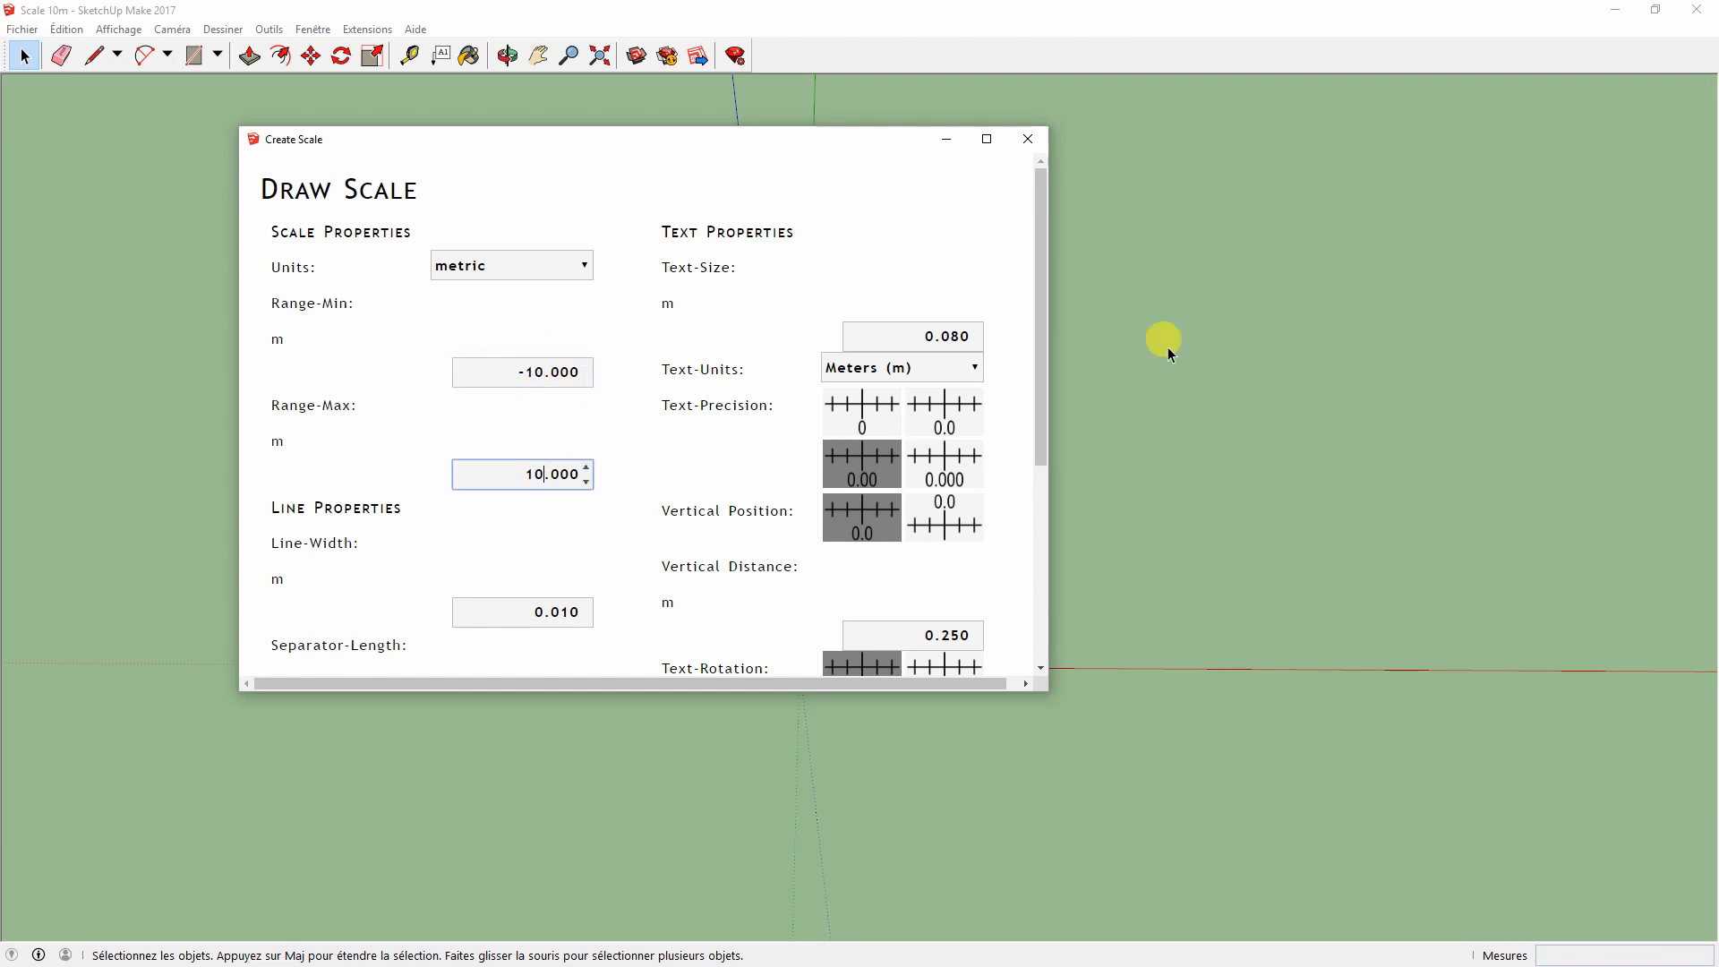
# Step: Set the text precision to one decimal place (0.0), keep the text units in Meters, and draw the scale
pyautogui.click(726, 433)
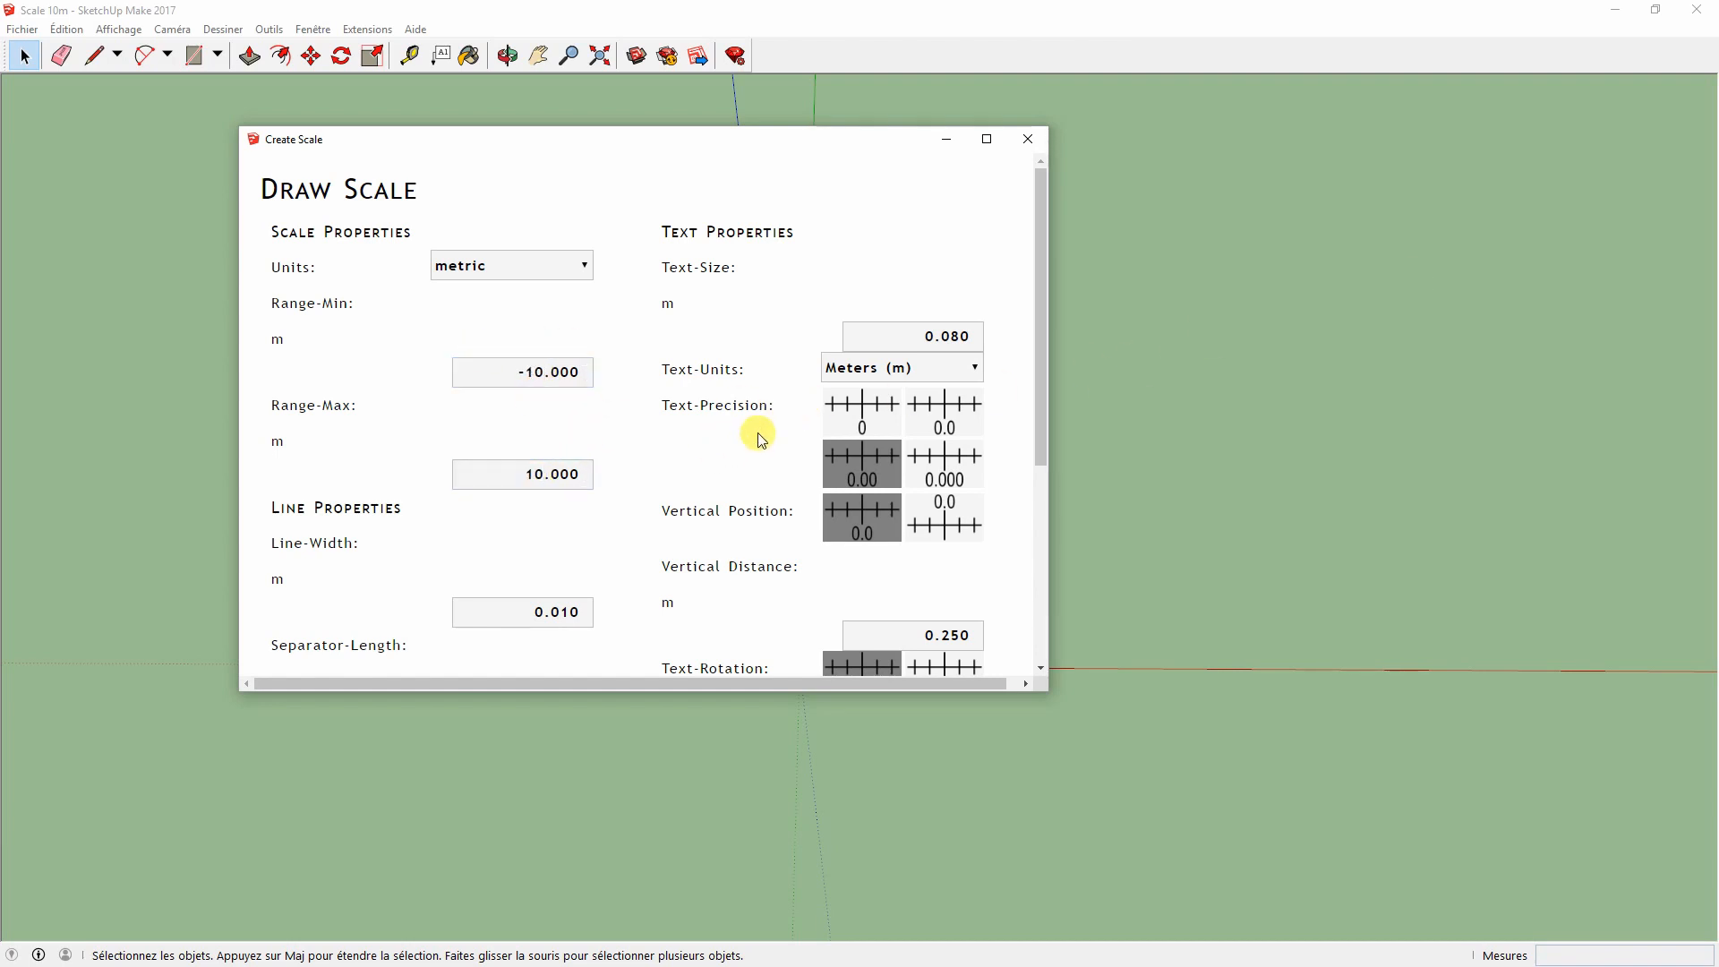
pyautogui.click(940, 412)
pyautogui.scroll(-4, 683, 579)
pyautogui.click(373, 653)
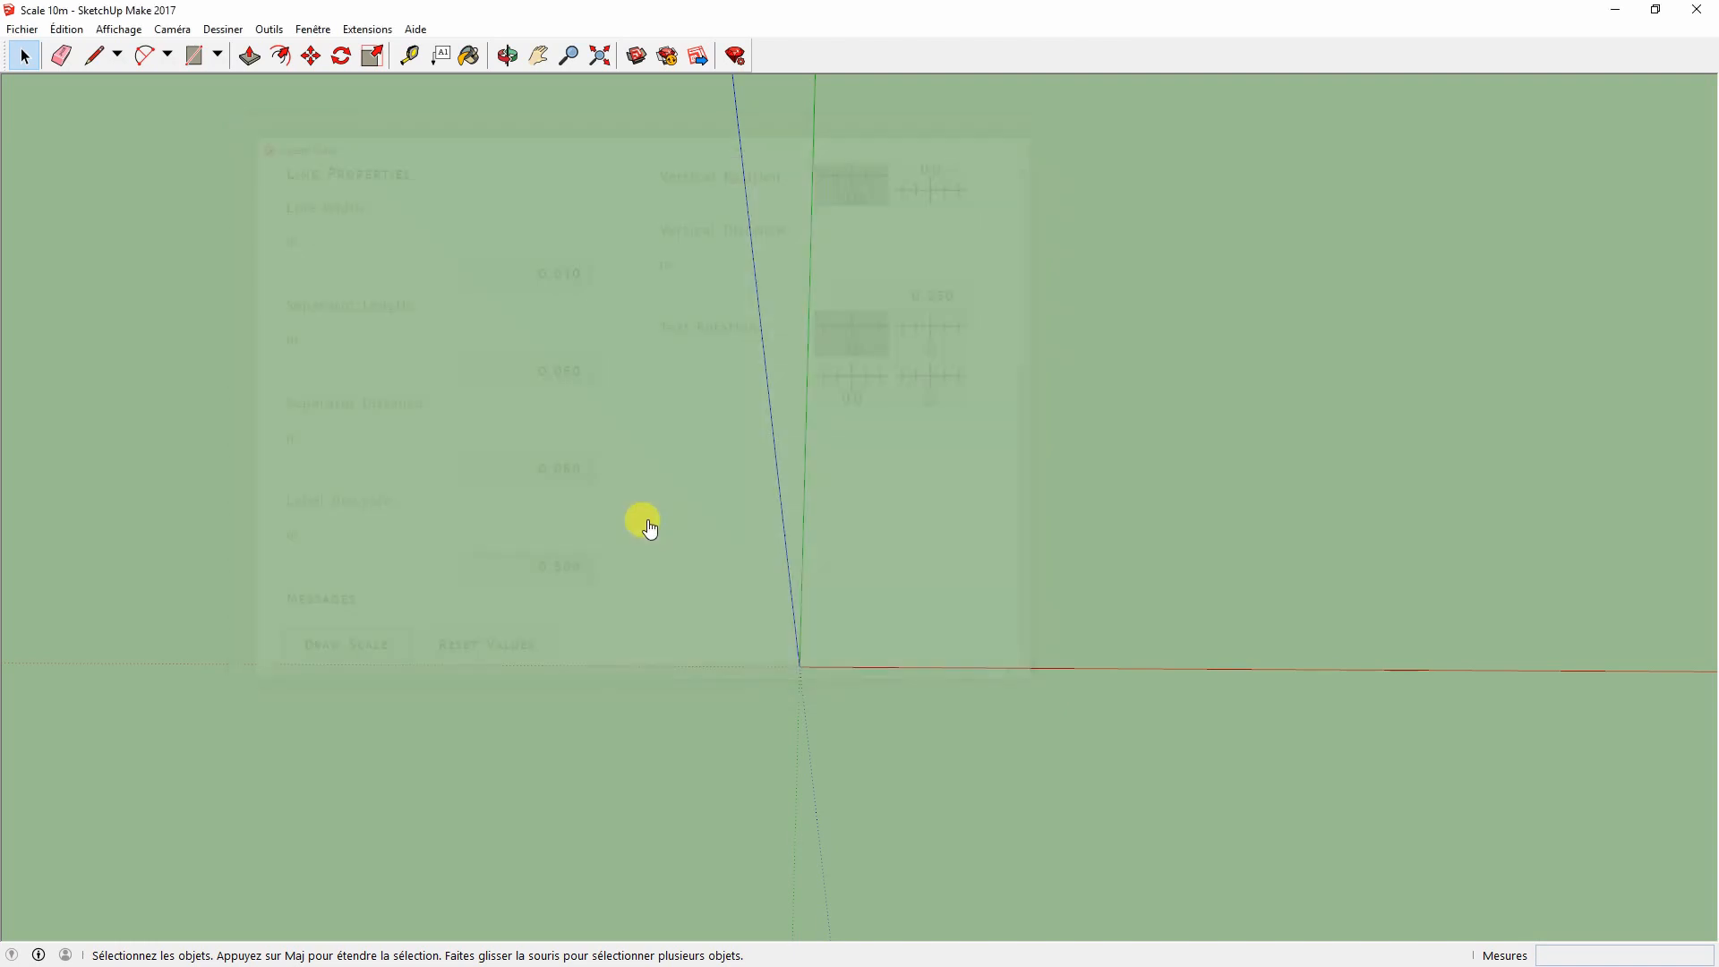
pyautogui.hotkey('ctrl', 'z')
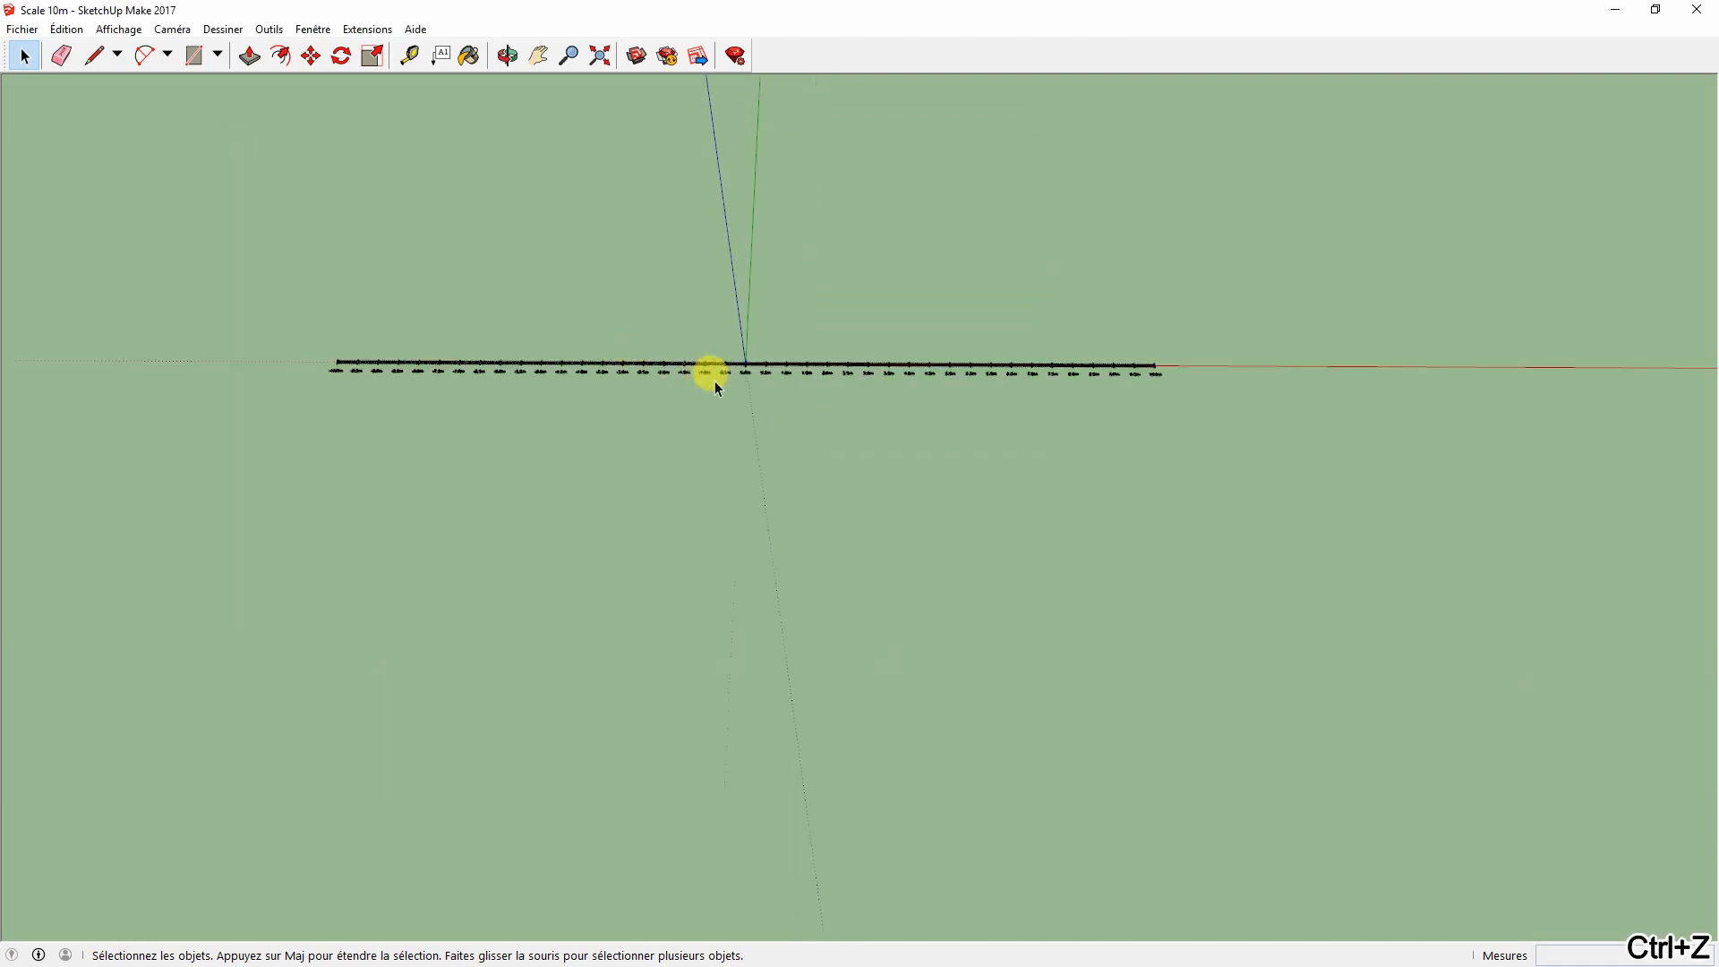
pyautogui.scroll(4, 660, 310)
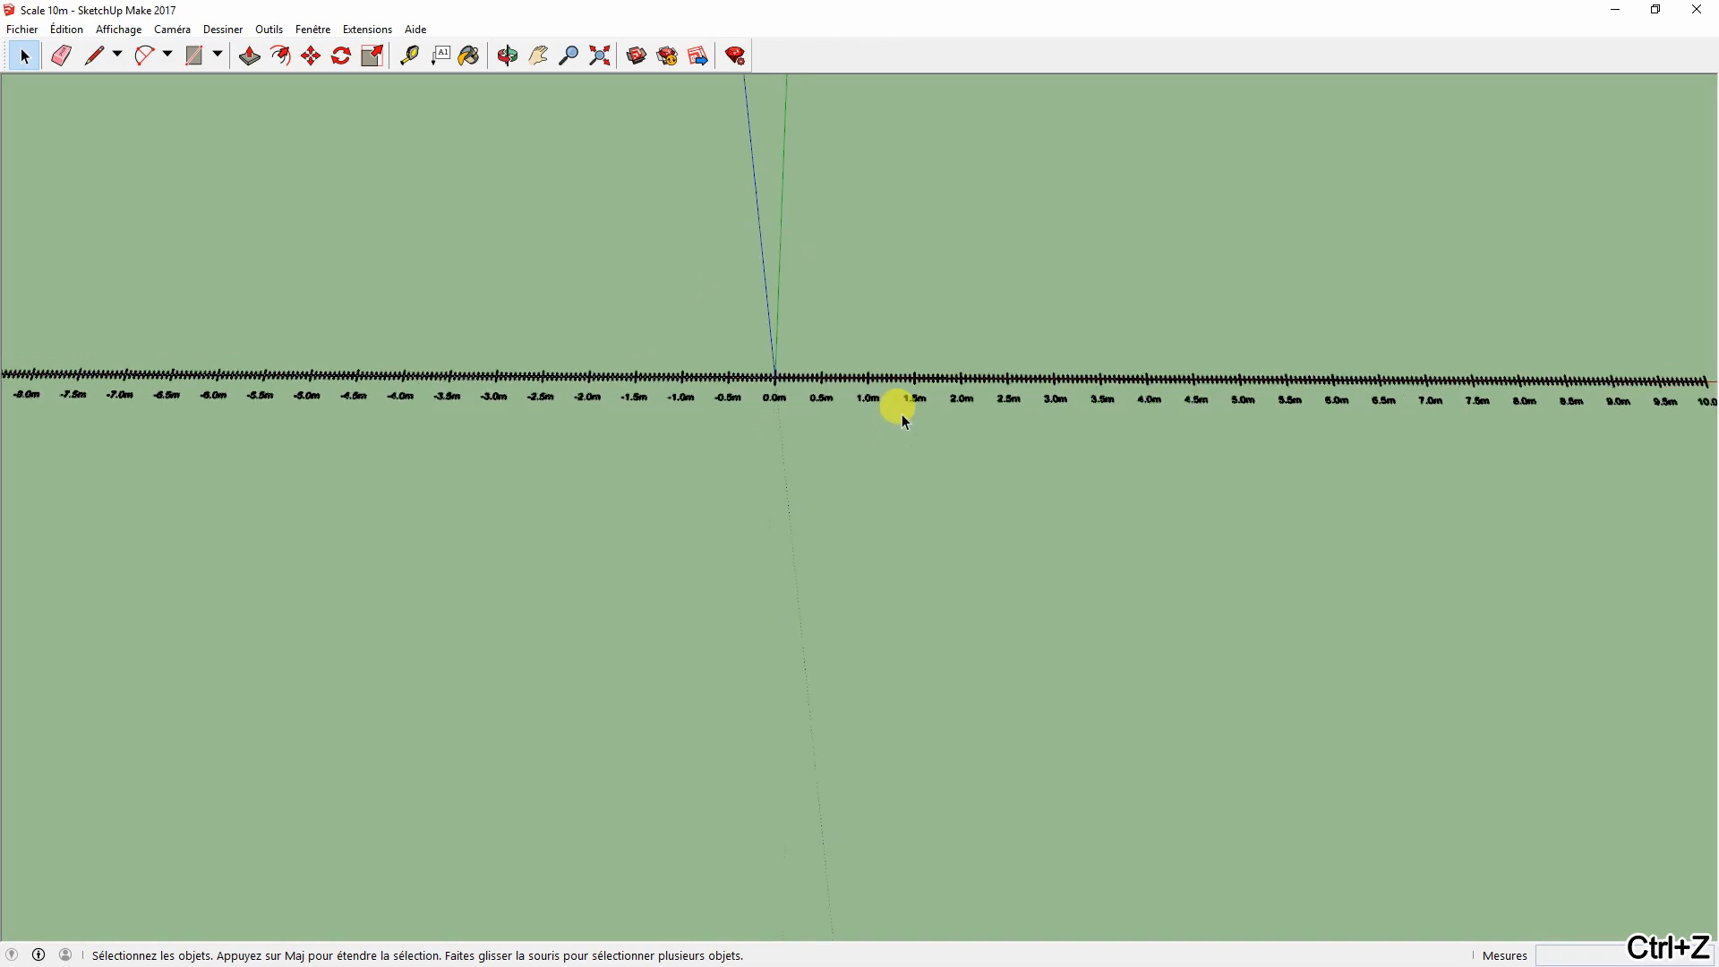
pyautogui.scroll(-4, 761, 367)
# Step: Save the model with the metre scale as Scale 10m in the tuto folder, replacing the existing file
pyautogui.click(729, 361)
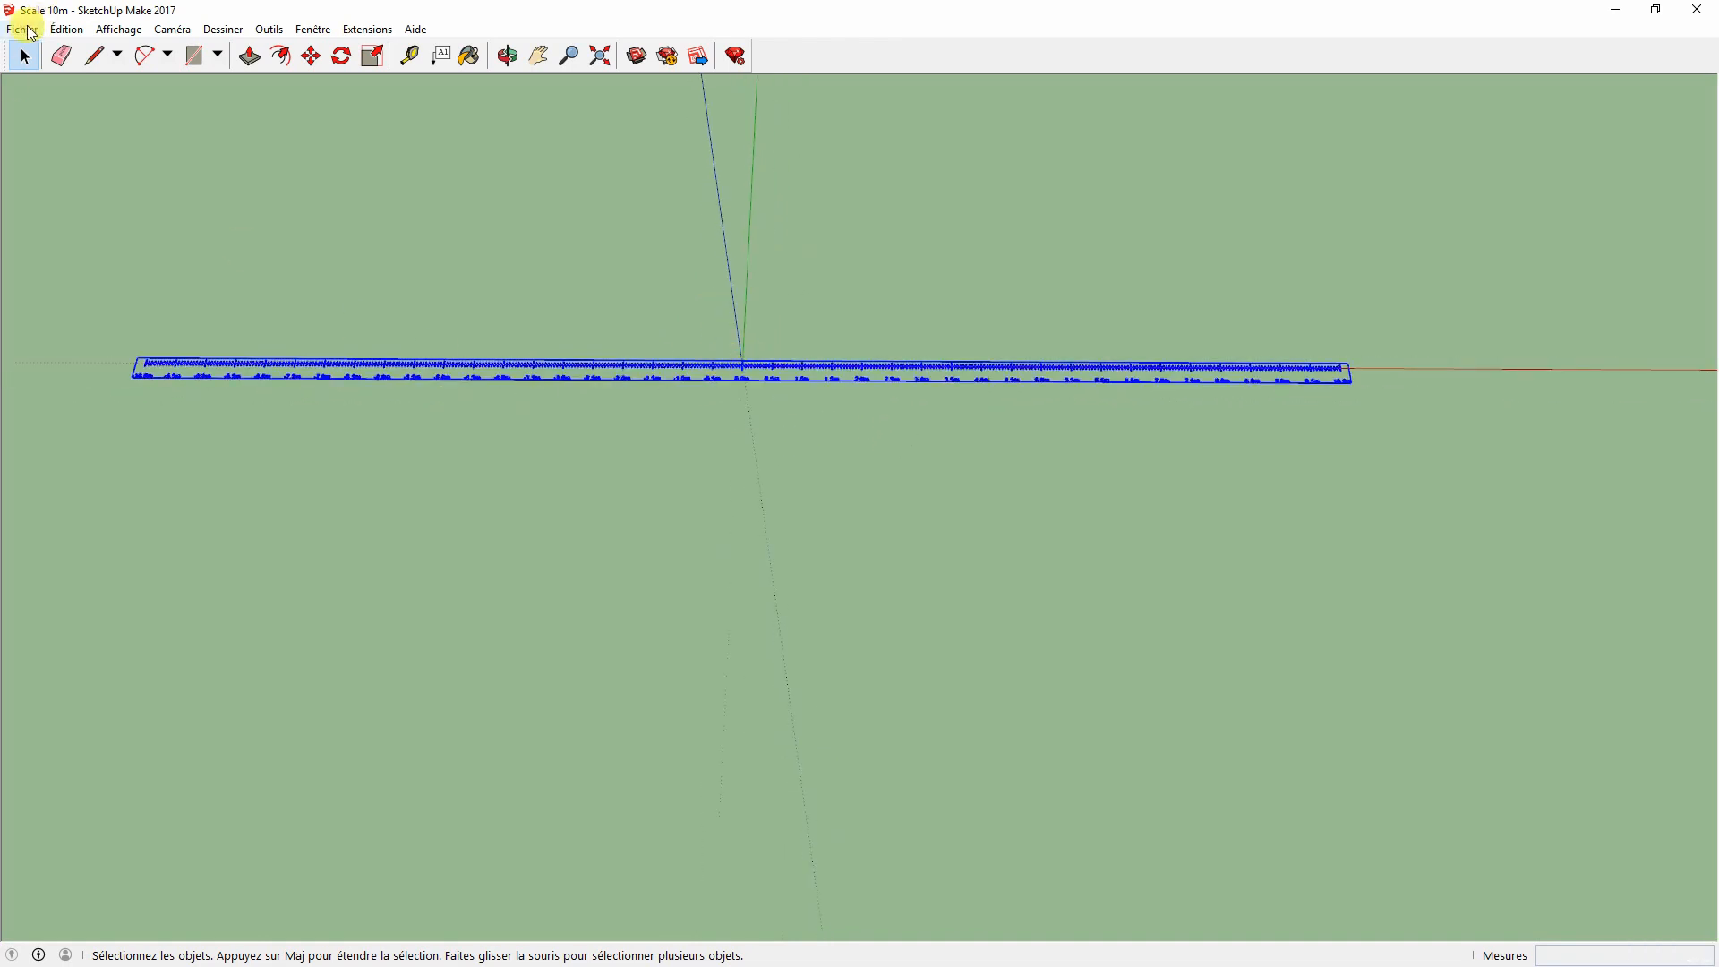
pyautogui.click(32, 32)
pyautogui.click(96, 119)
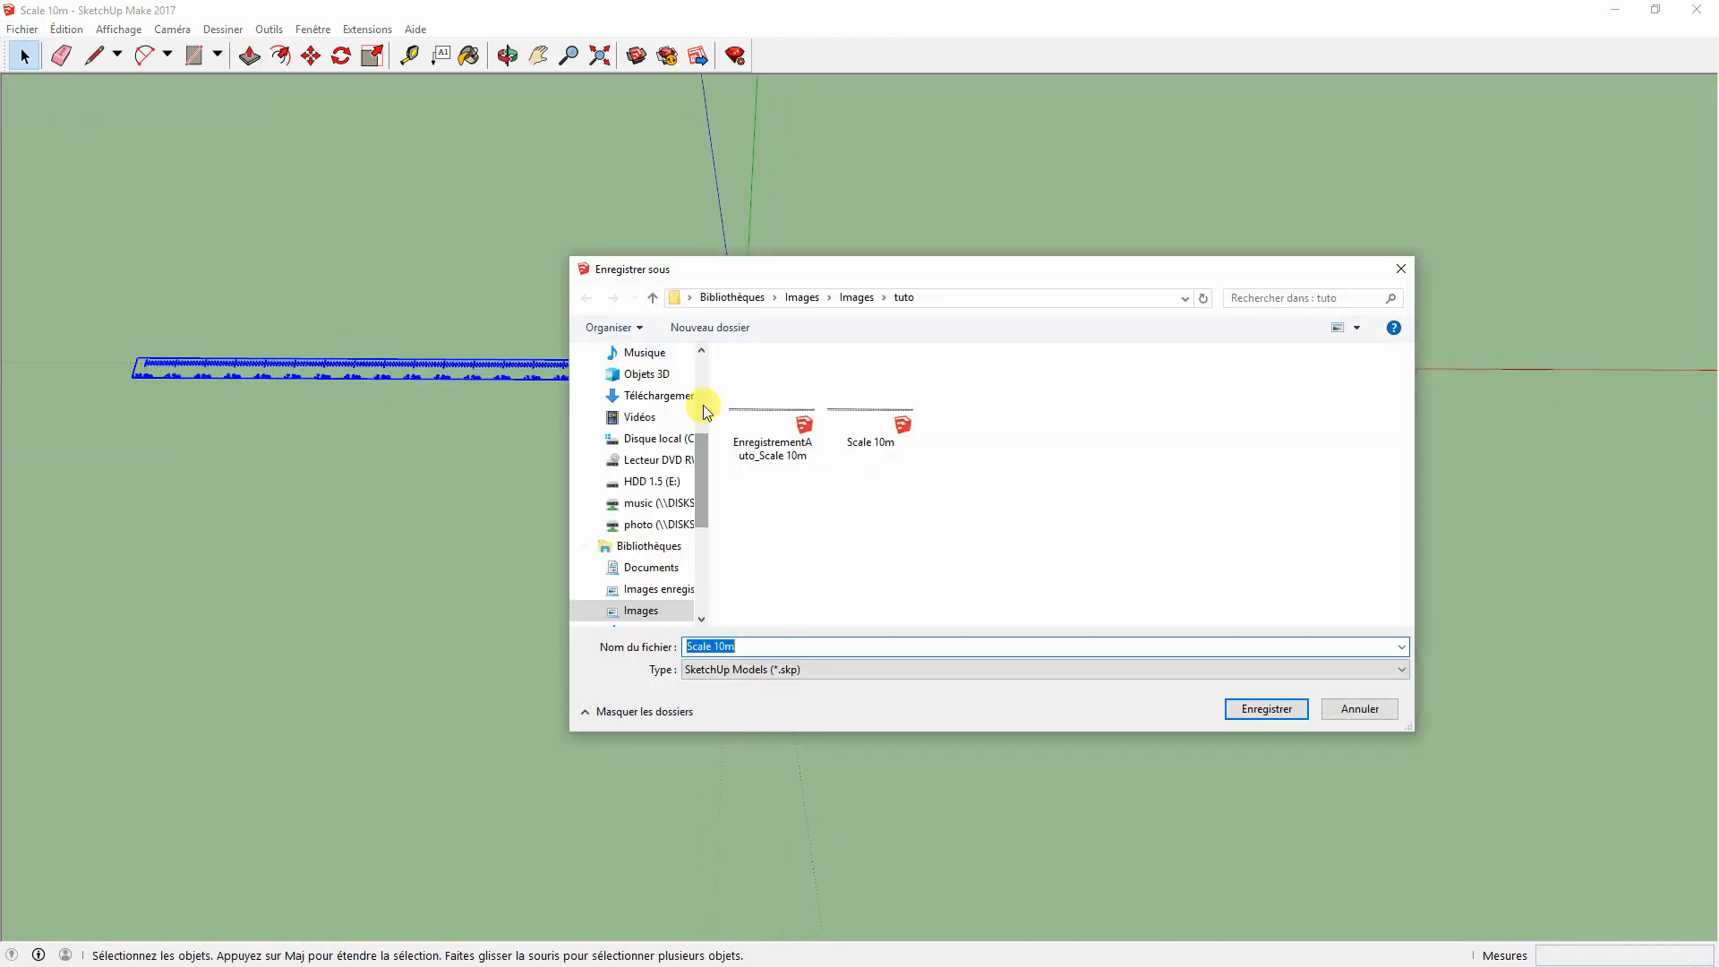
pyautogui.click(869, 398)
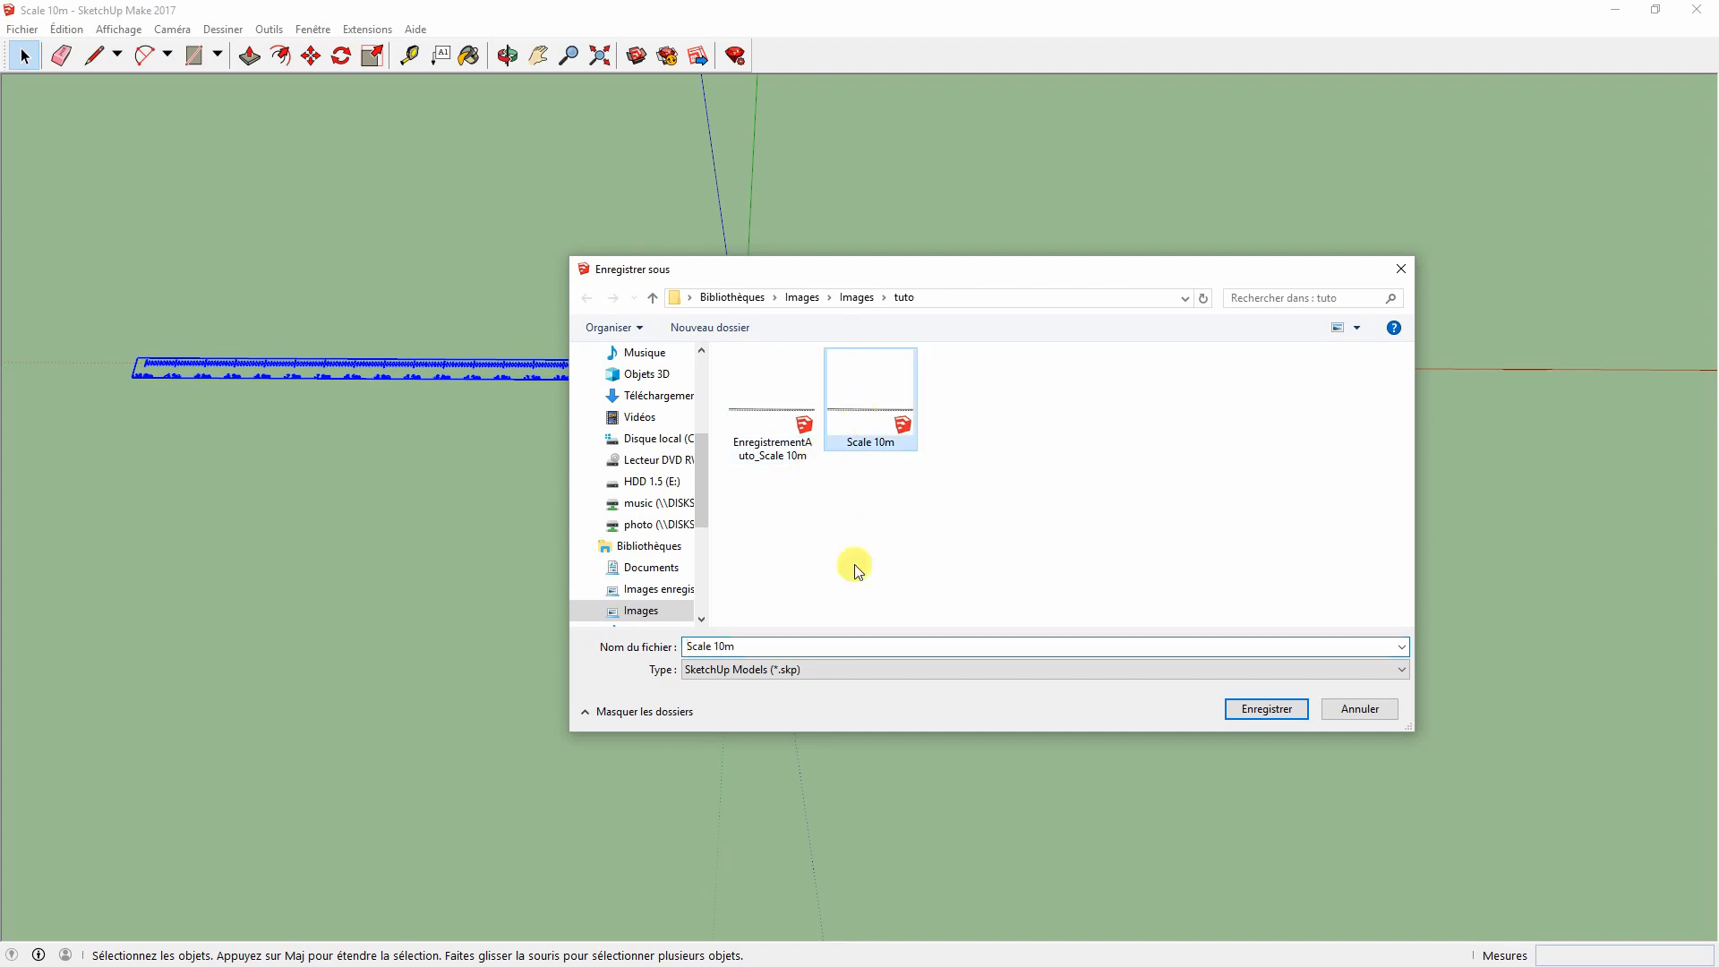
pyautogui.click(751, 647)
pyautogui.click(1242, 713)
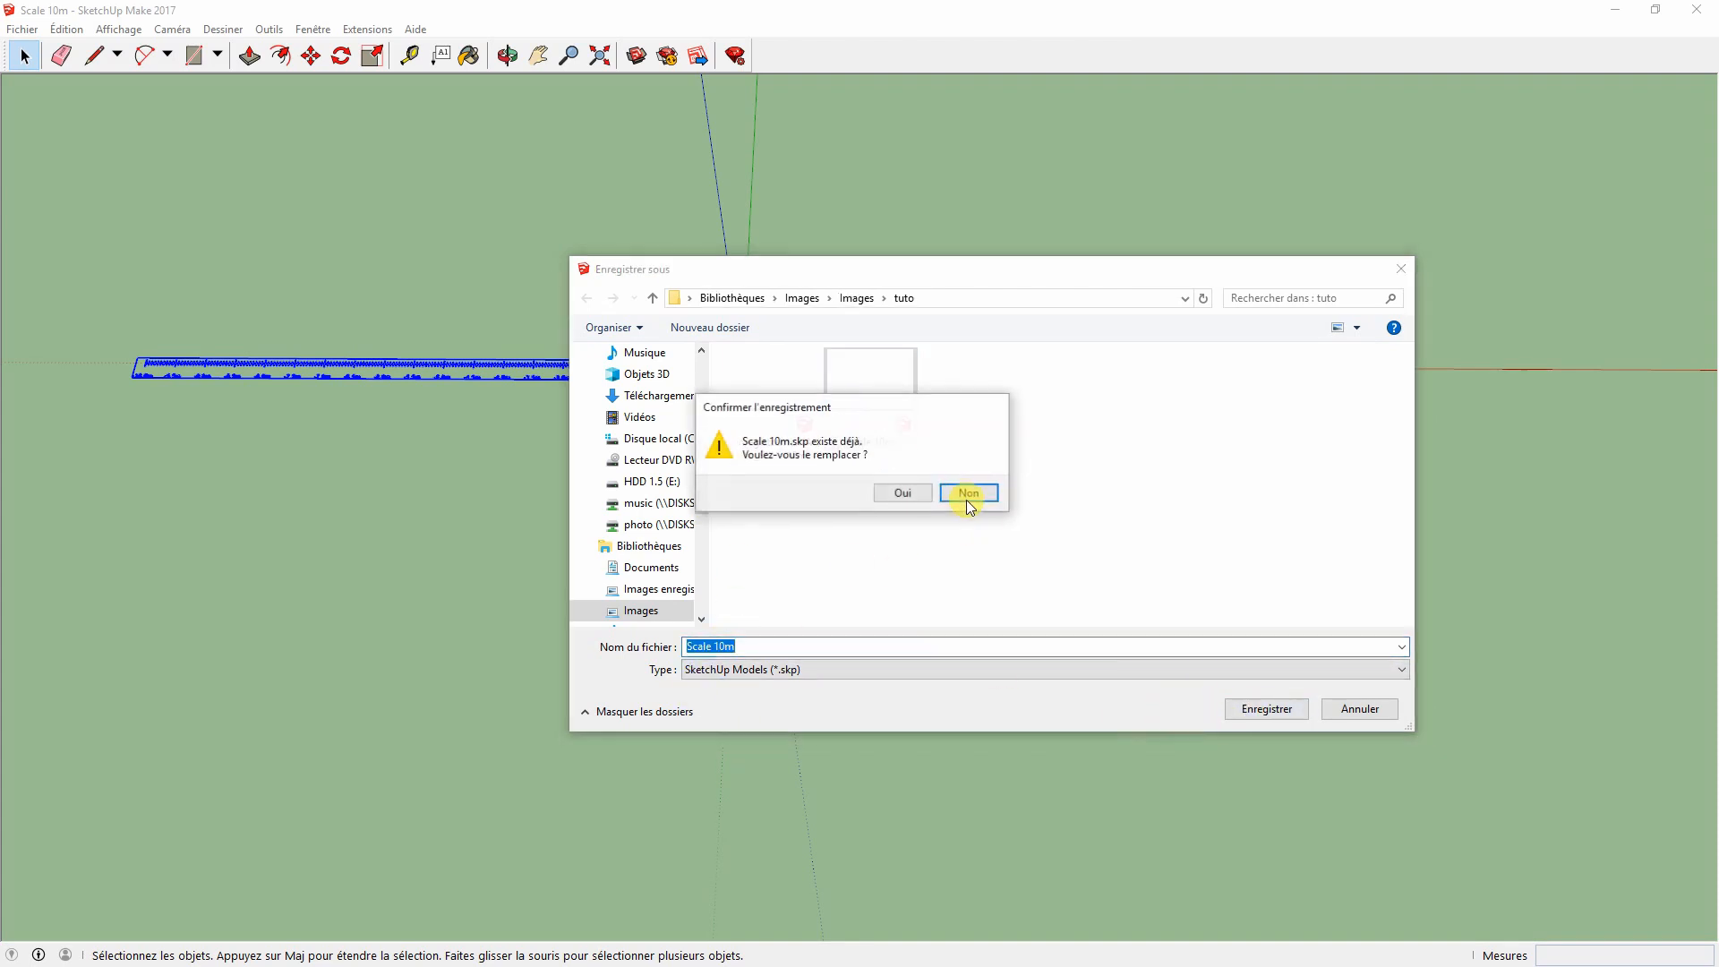
pyautogui.click(908, 492)
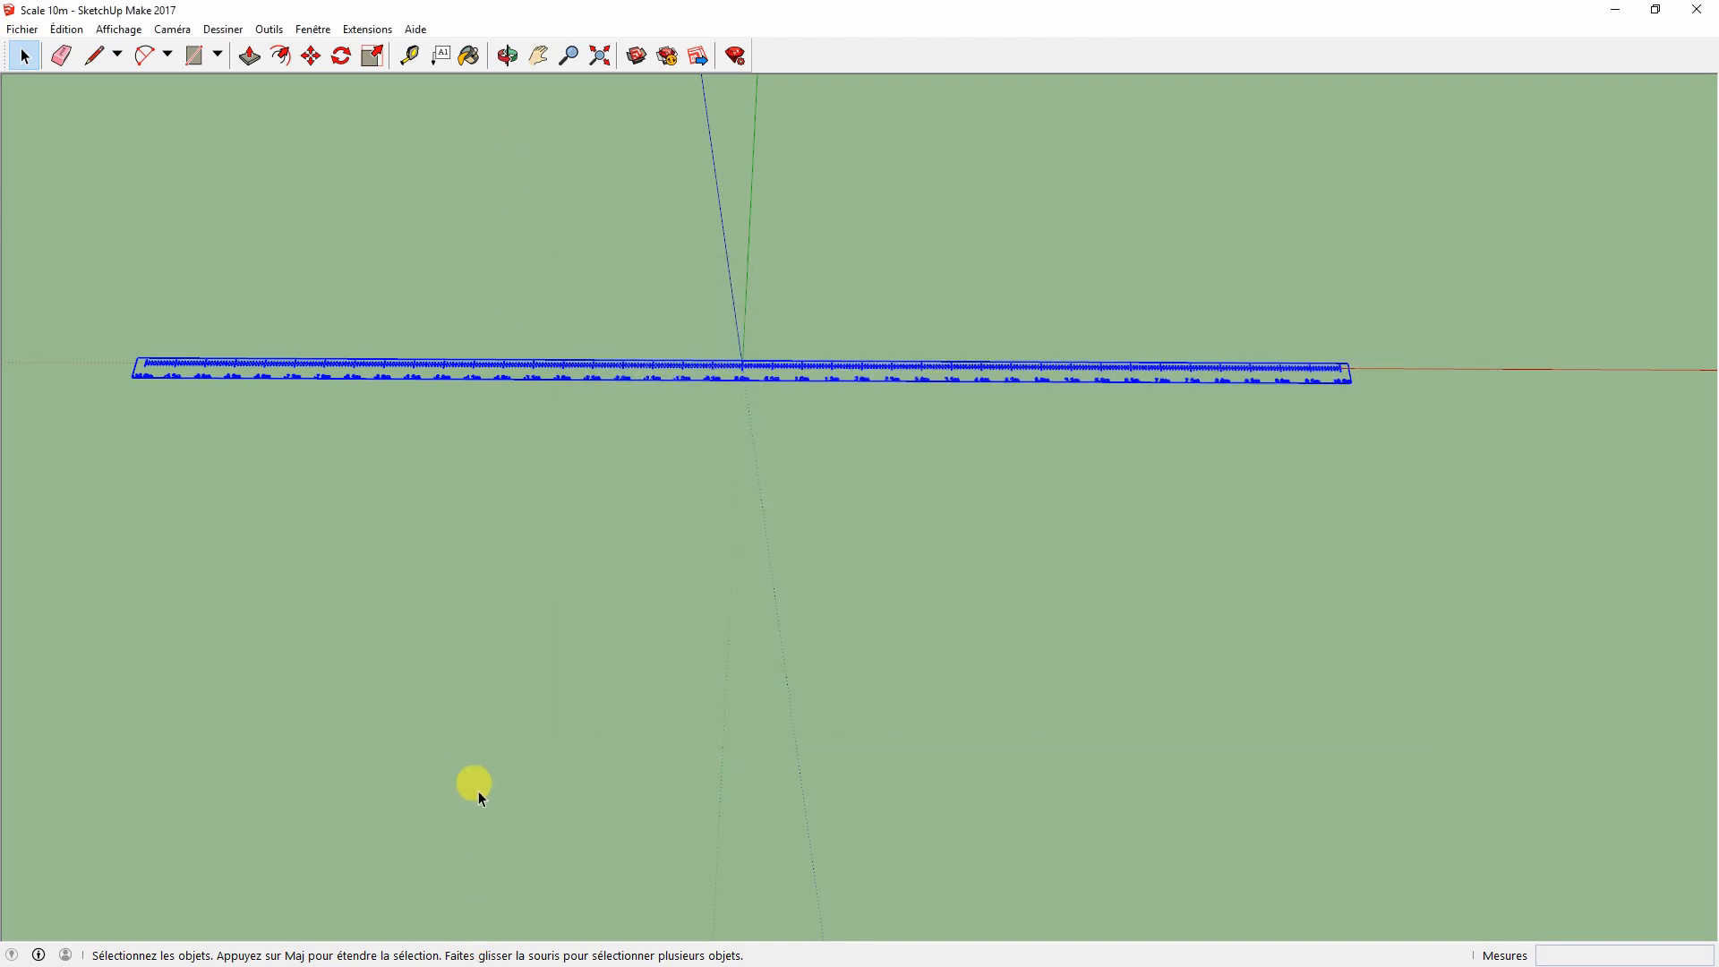
# Step: Switch to Capture 2018 and import the SketchUp model Scale 10m from the tuto folder
pyautogui.press('super')
pyautogui.click(583, 939)
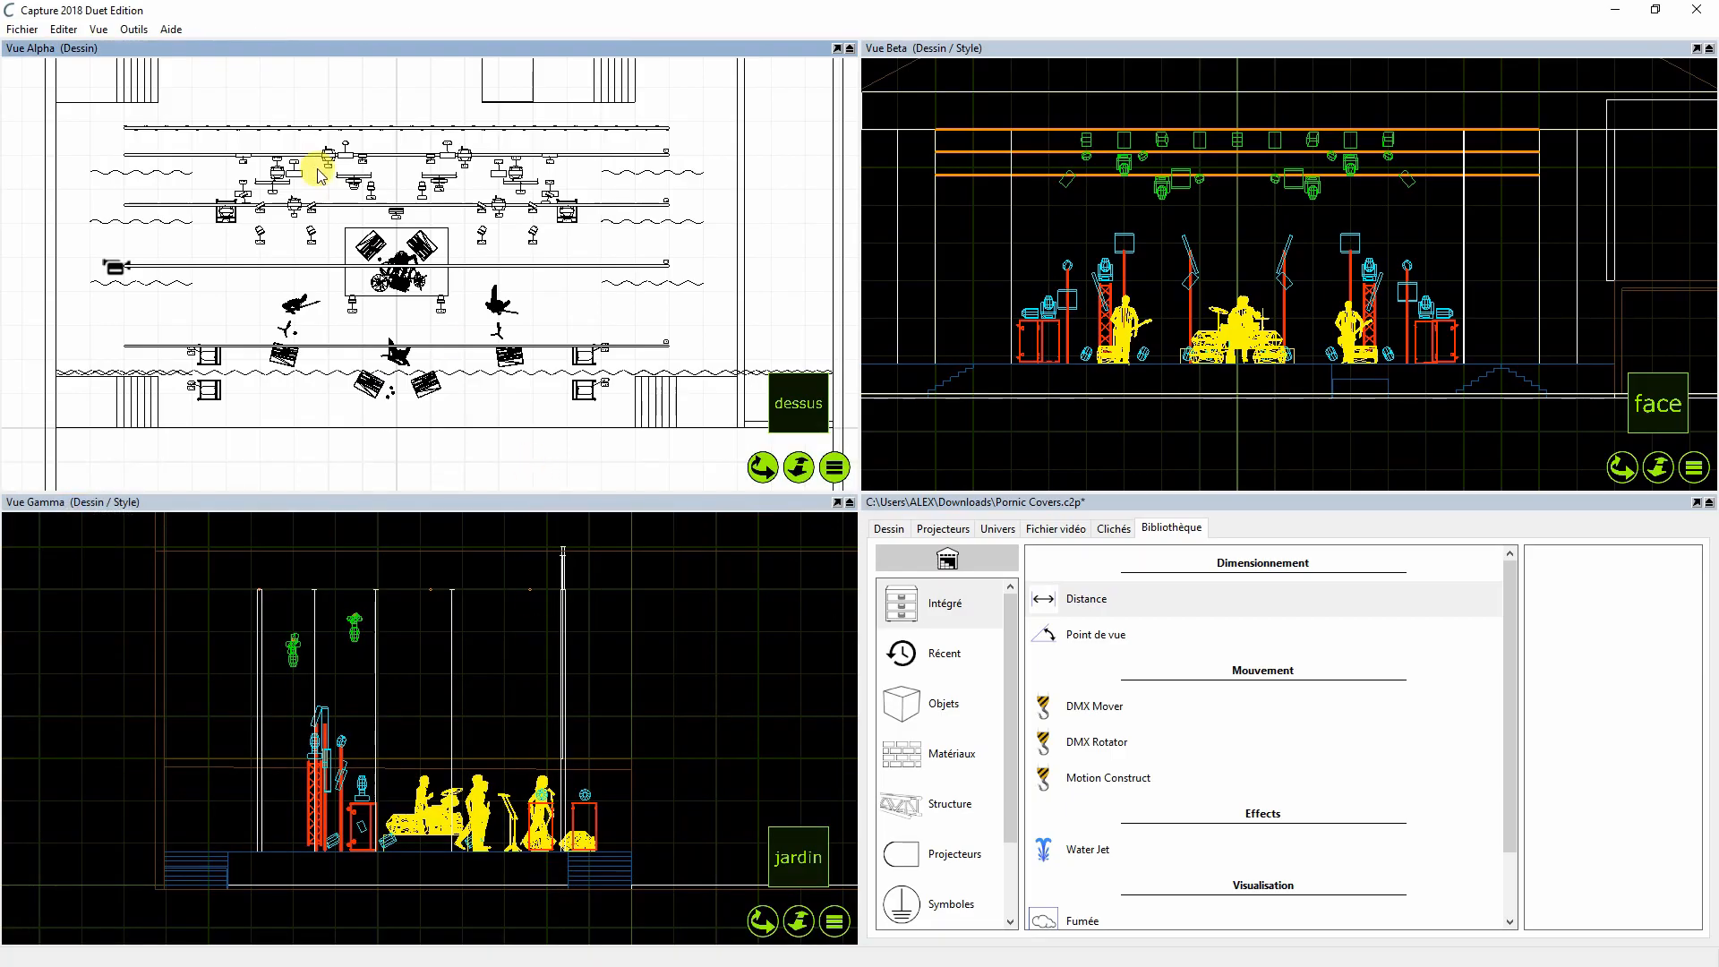
pyautogui.click(20, 29)
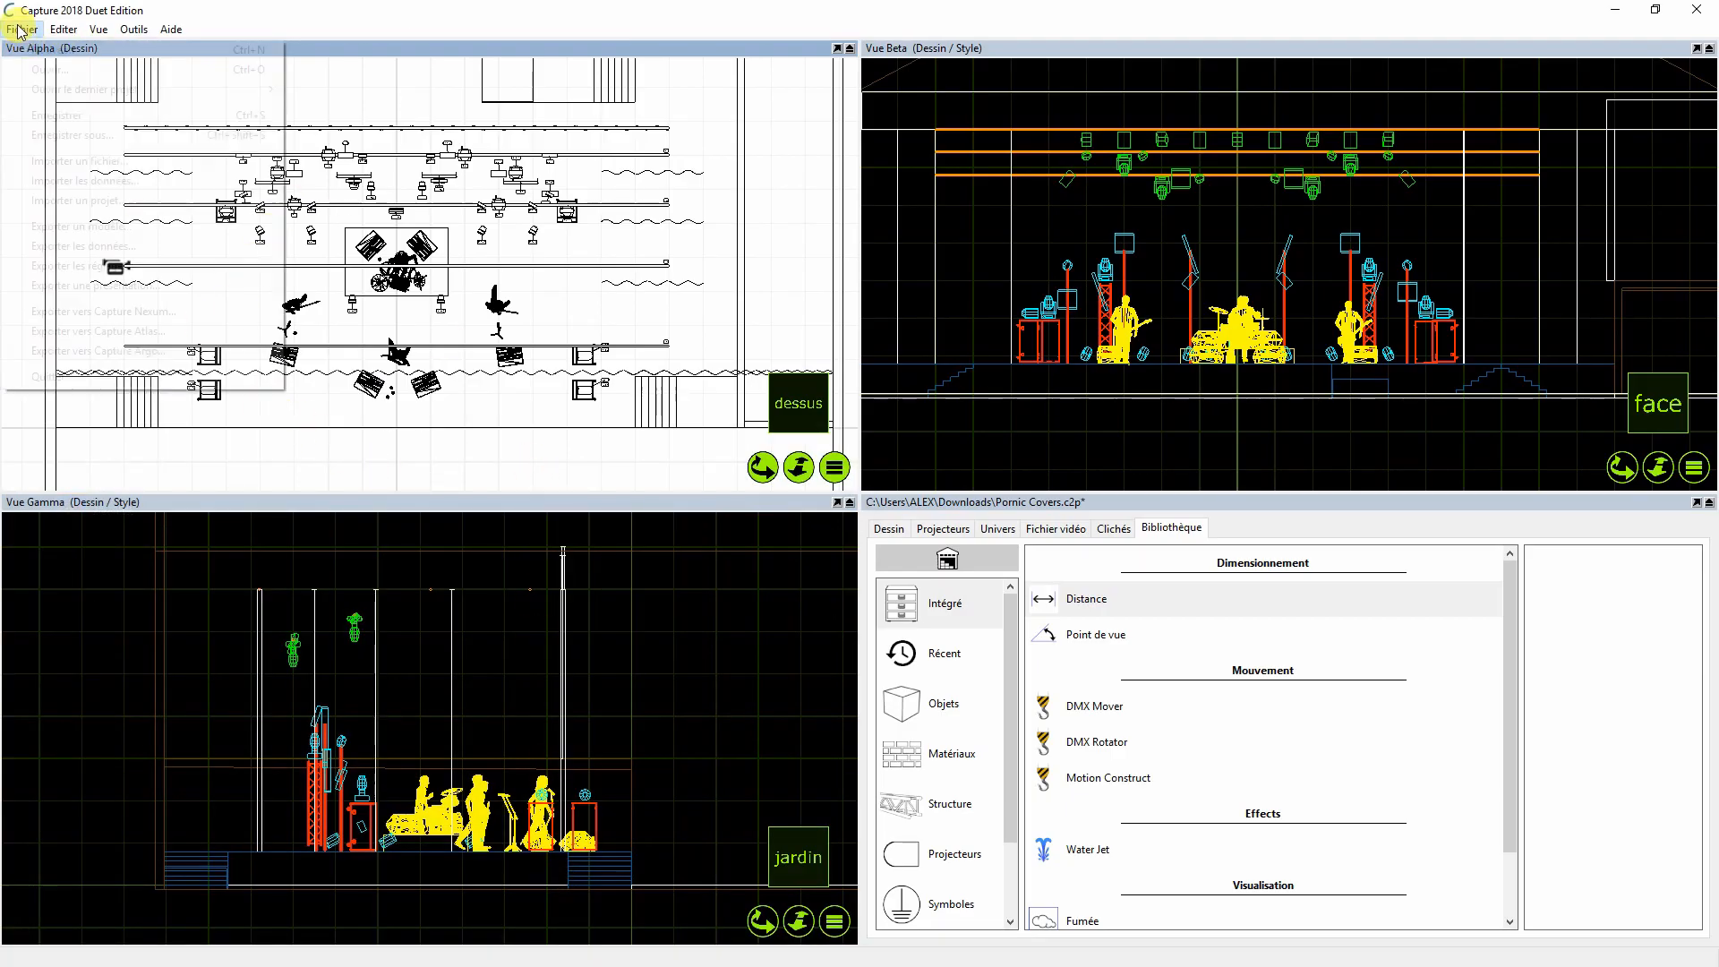
pyautogui.click(69, 160)
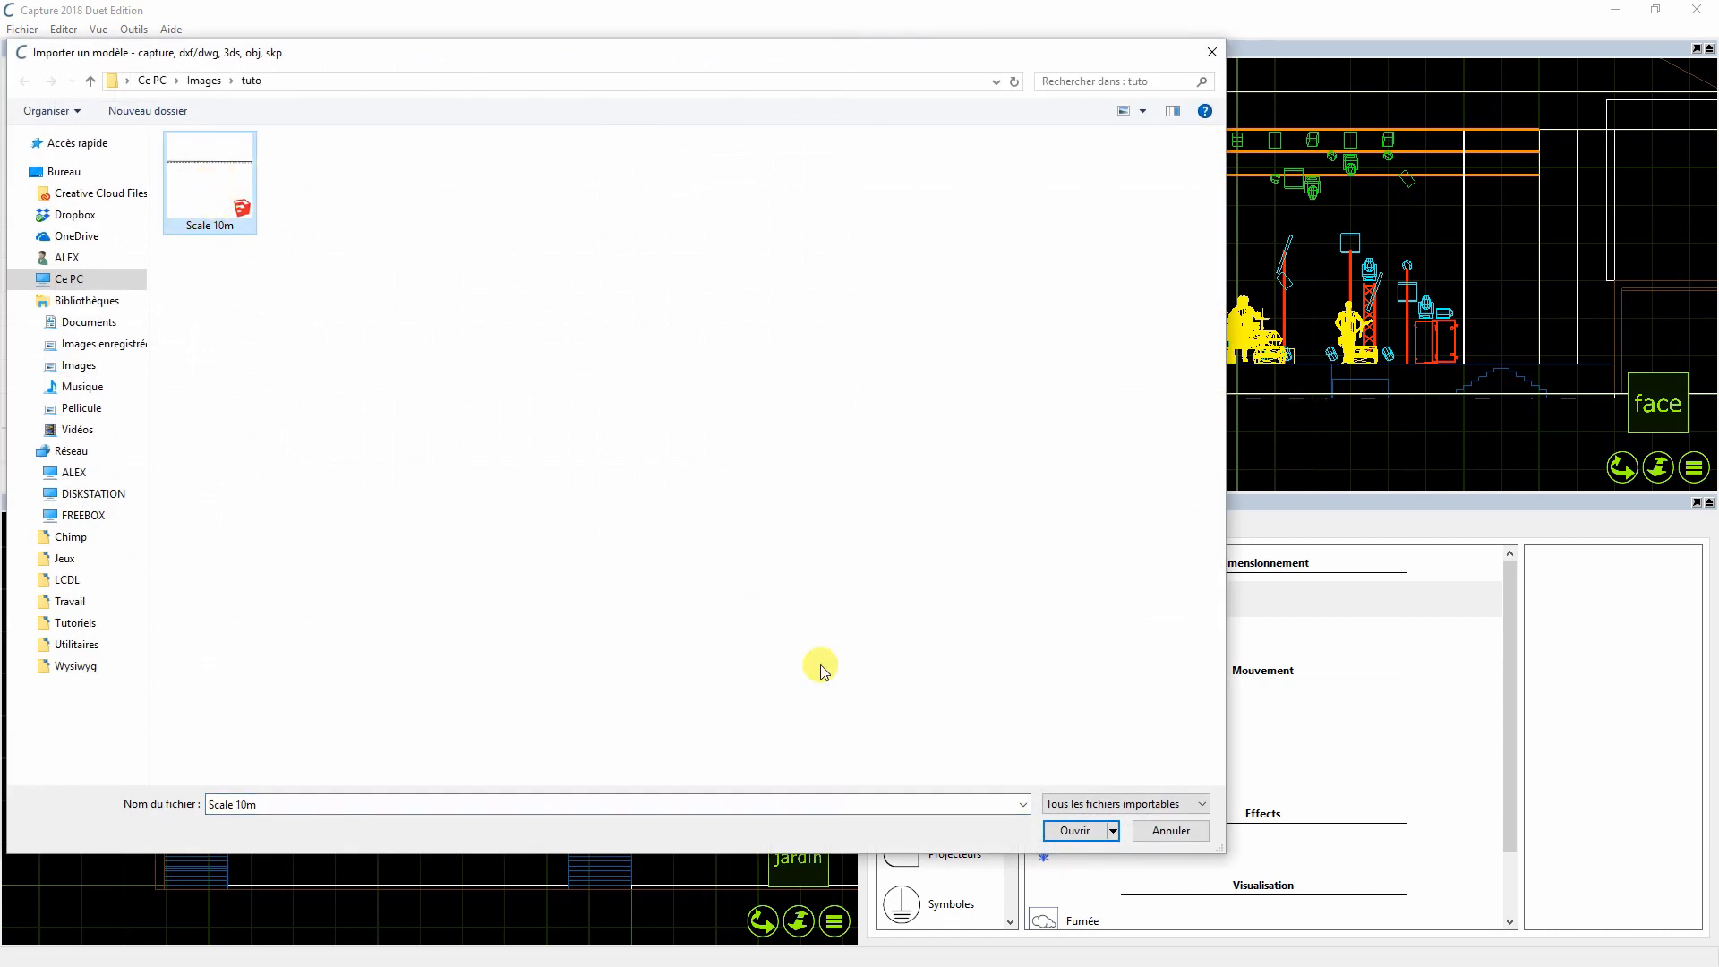
pyautogui.click(1074, 831)
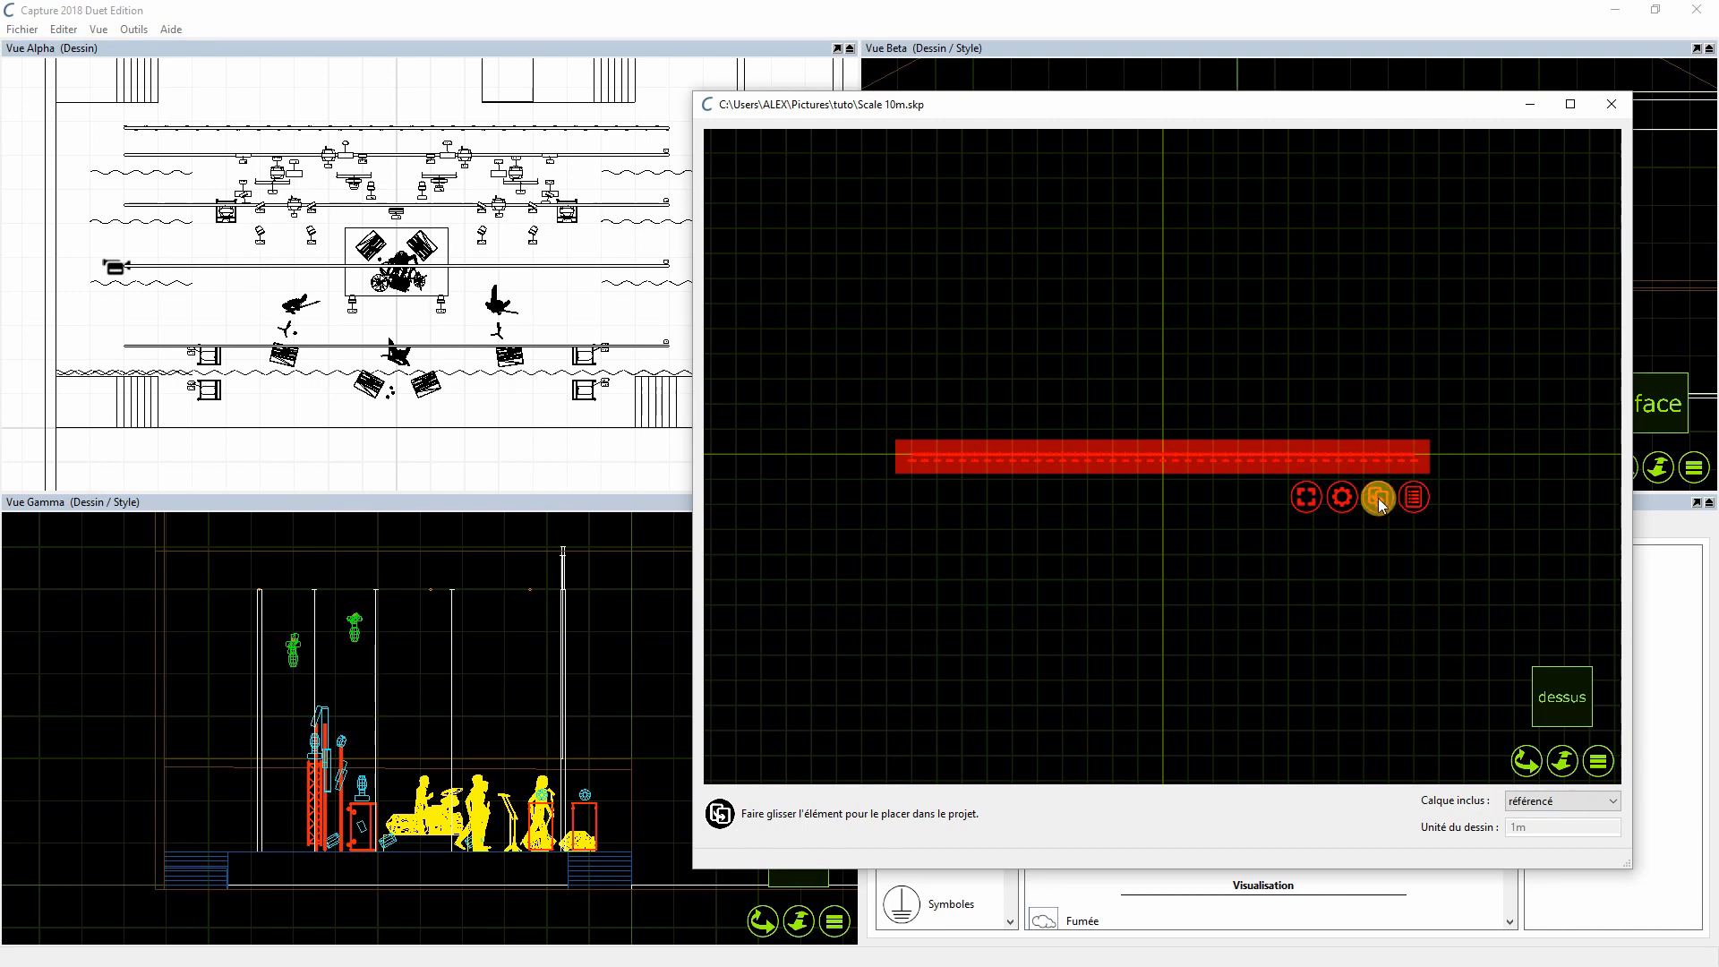
# Step: Place the imported ruler in the top view in front of the stage and close the import preview
pyautogui.moveTo(1377, 497); pyautogui.dragTo(706, 533)
pyautogui.moveTo(401, 445); pyautogui.dragTo(400, 446)
pyautogui.click(541, 465)
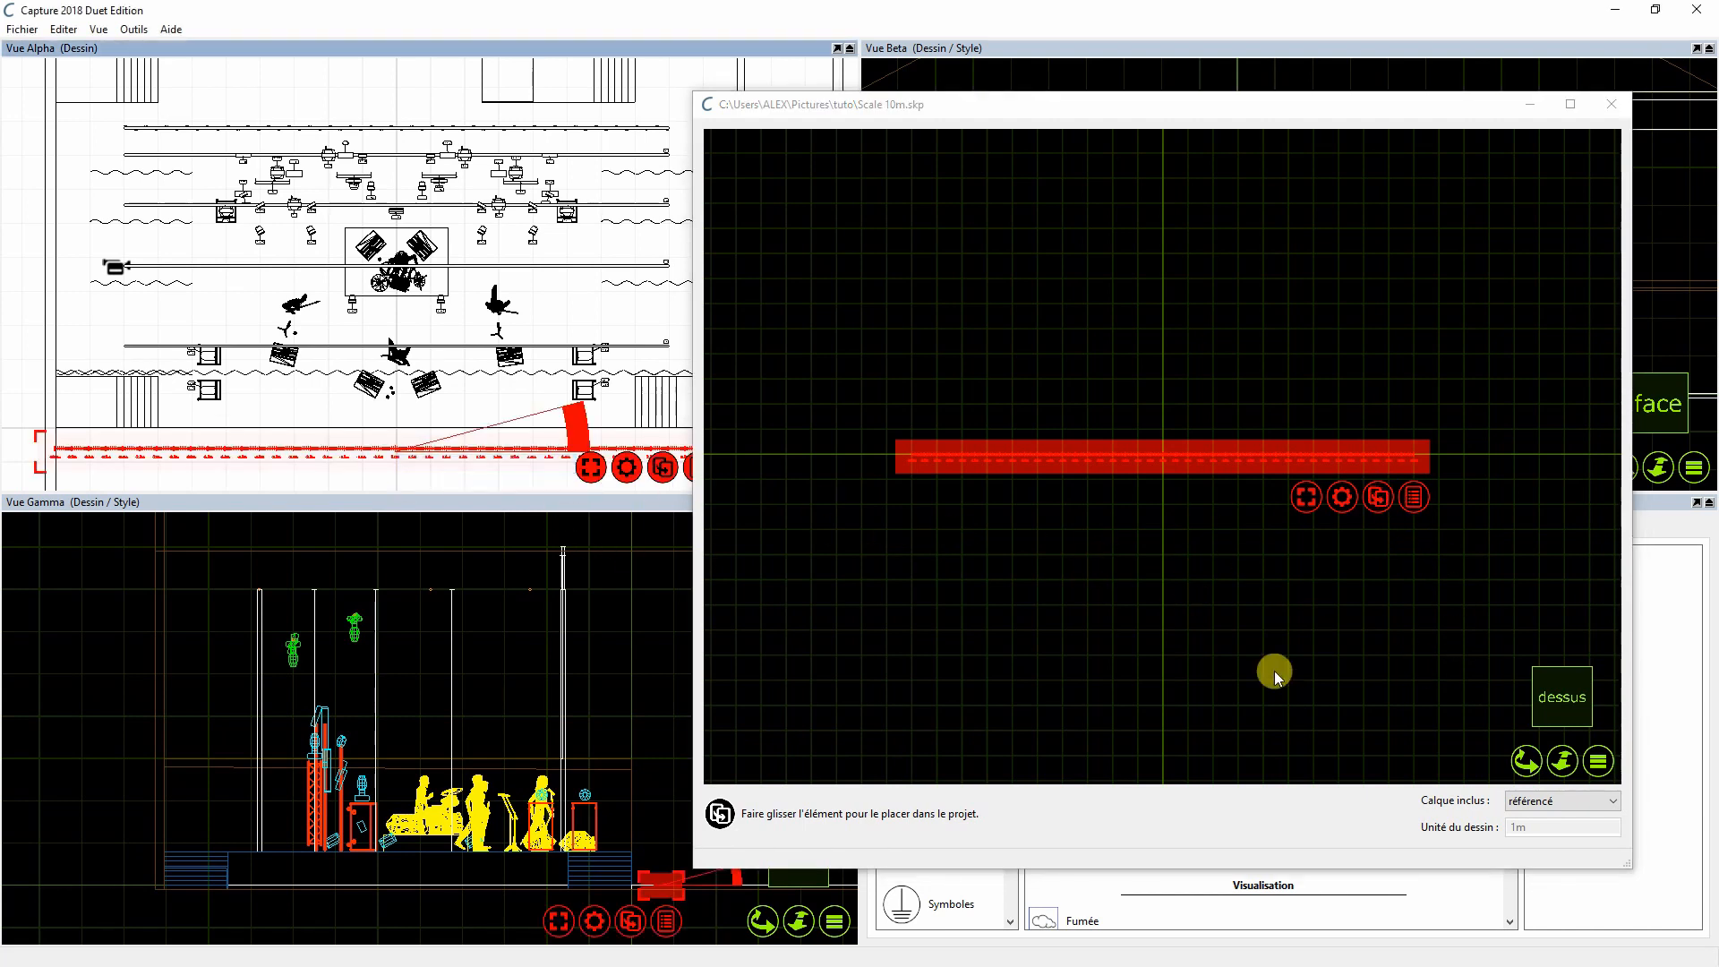
pyautogui.click(1611, 104)
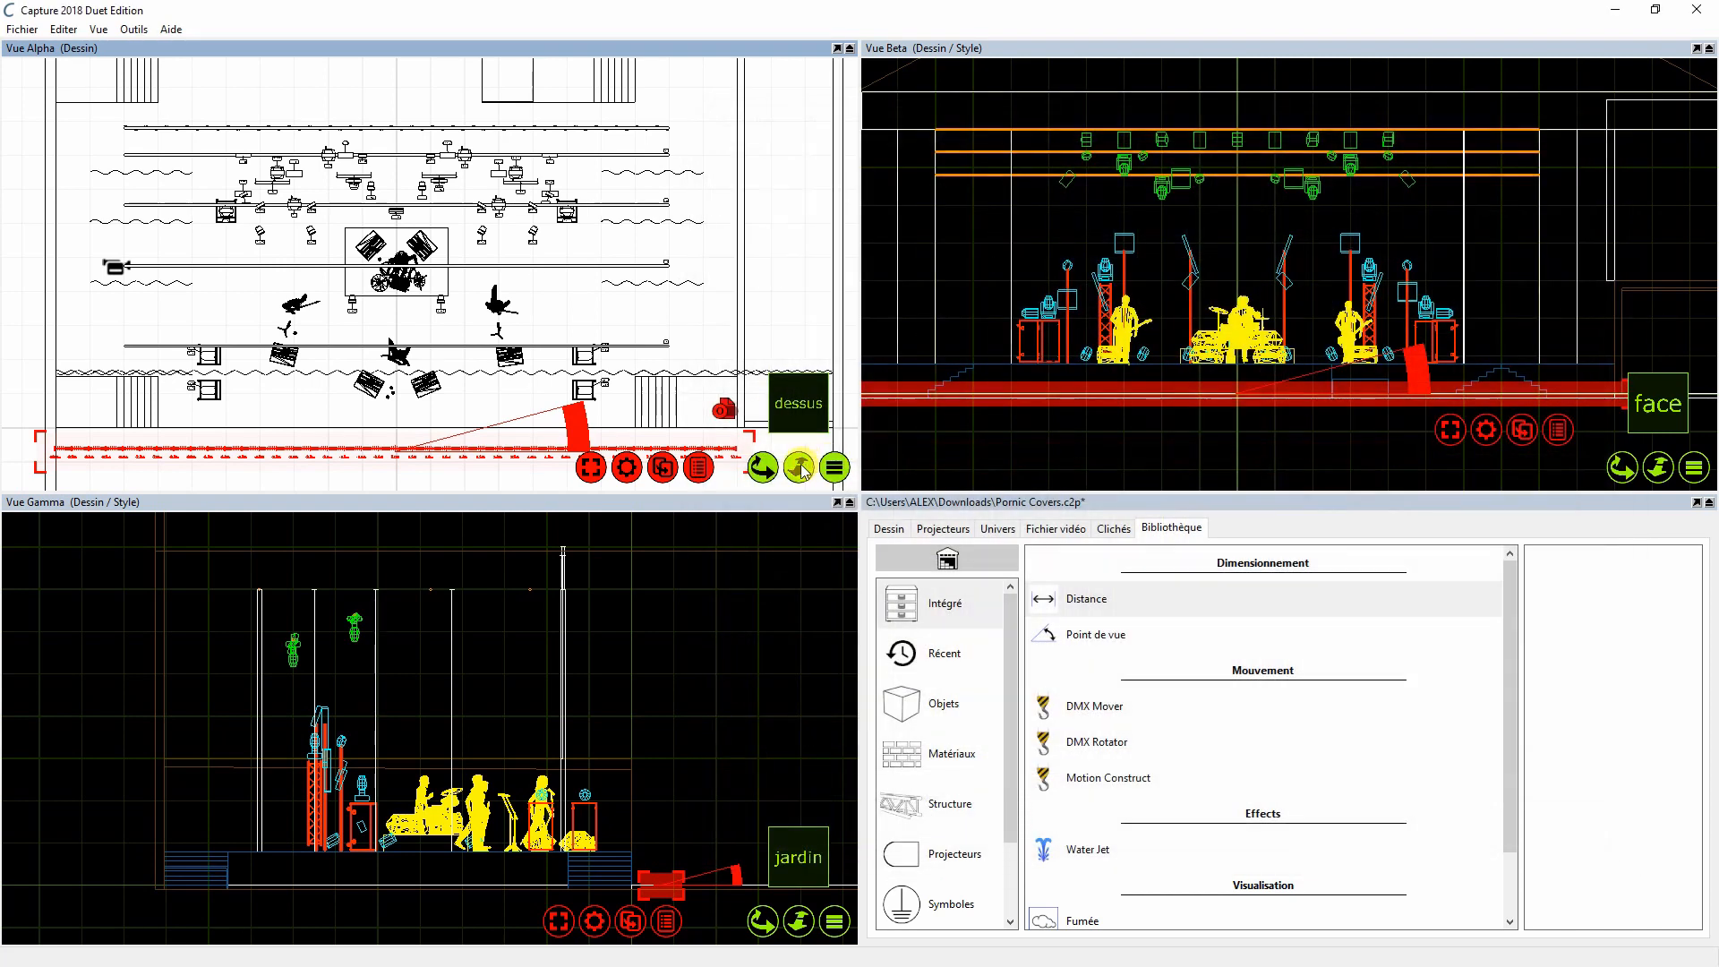
# Step: Show the top view in colour on a dark background and move the ruler to absolute Position X 0 m
pyautogui.click(834, 466)
pyautogui.click(855, 479)
pyautogui.scroll(6, 397, 465)
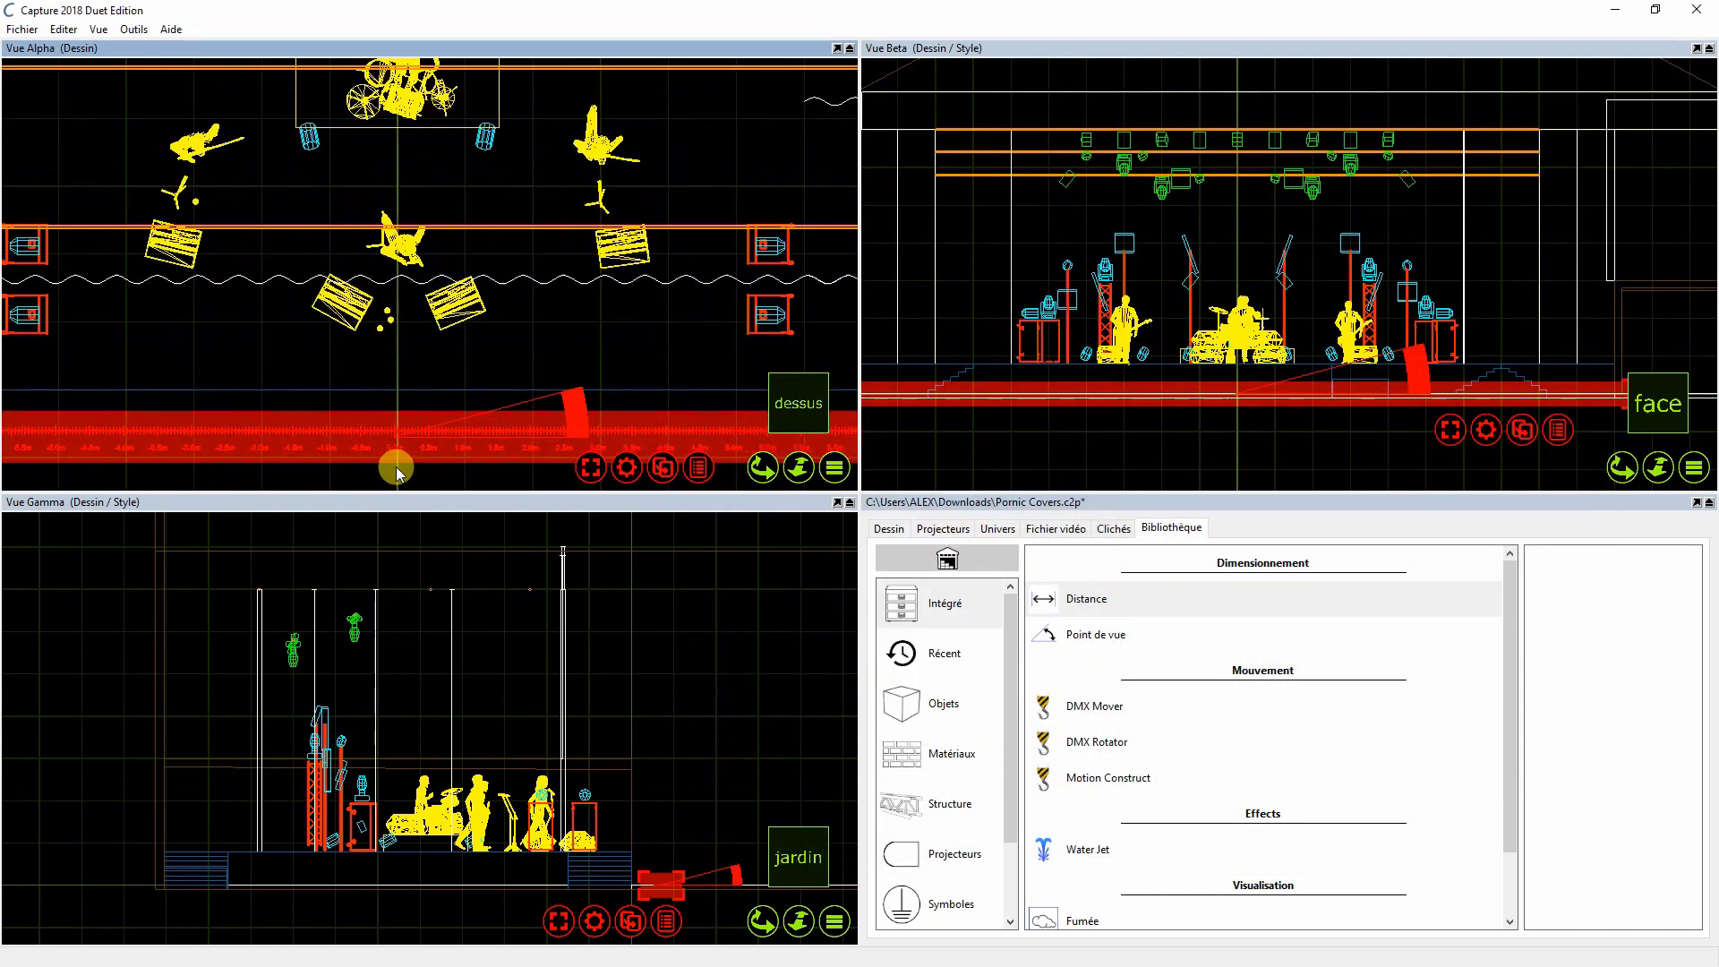
pyautogui.click(627, 467)
pyautogui.click(653, 523)
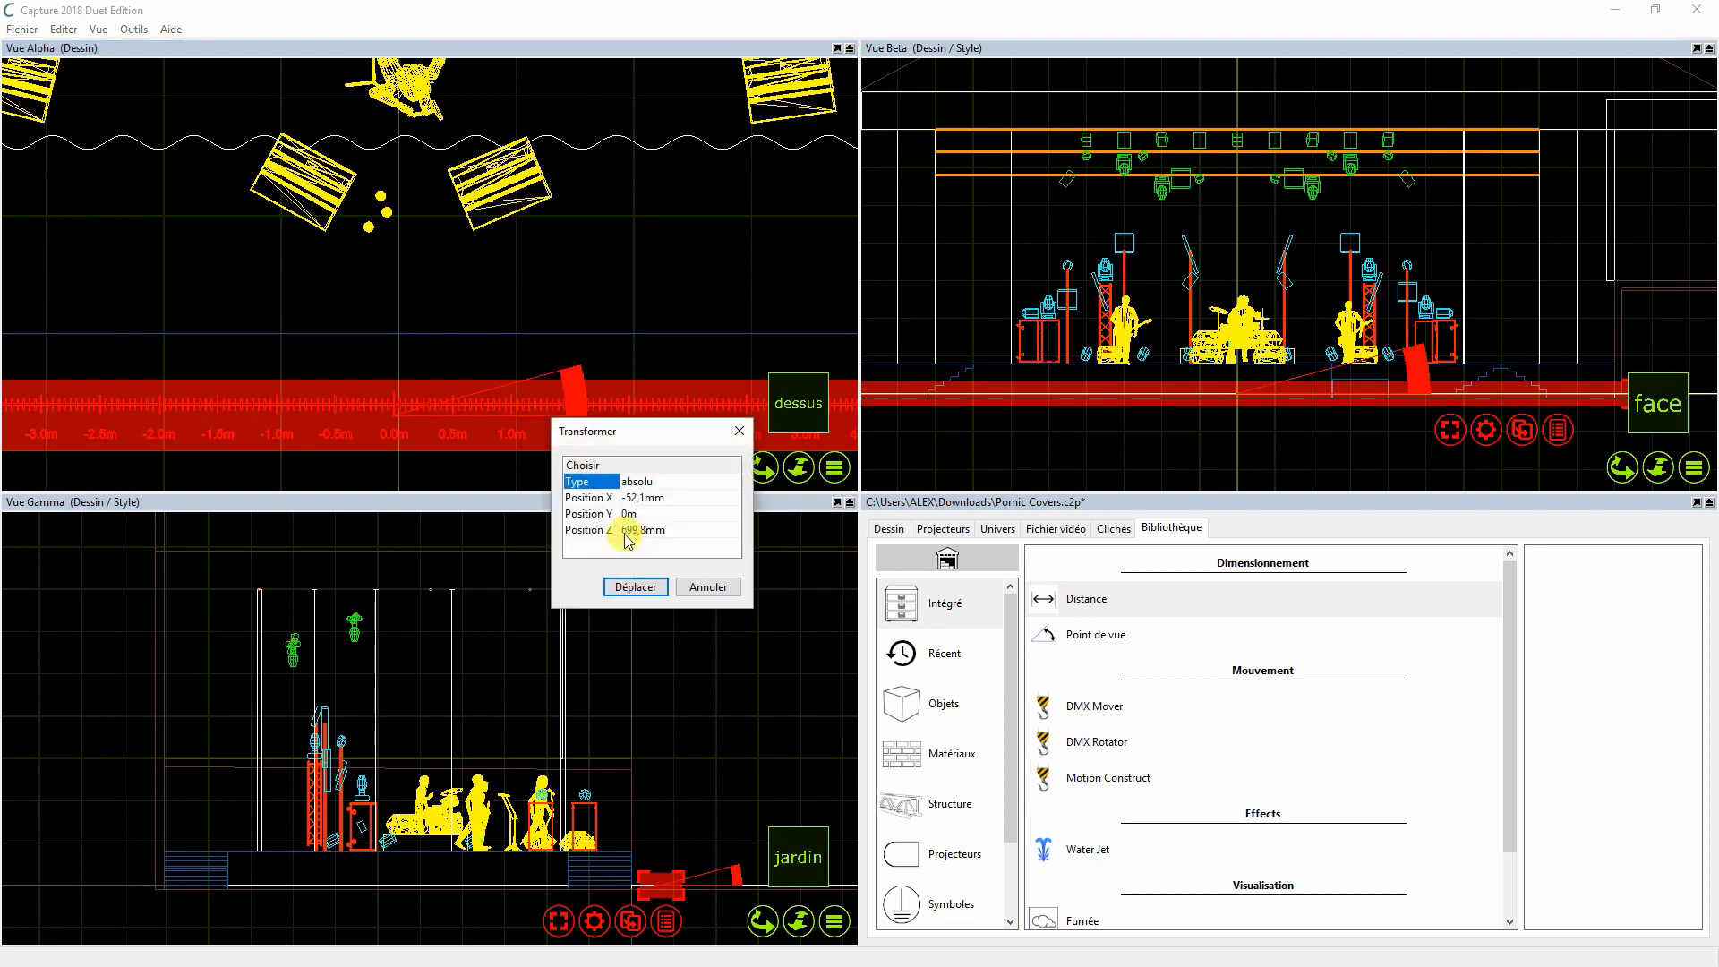
pyautogui.click(638, 498)
pyautogui.press('Return')
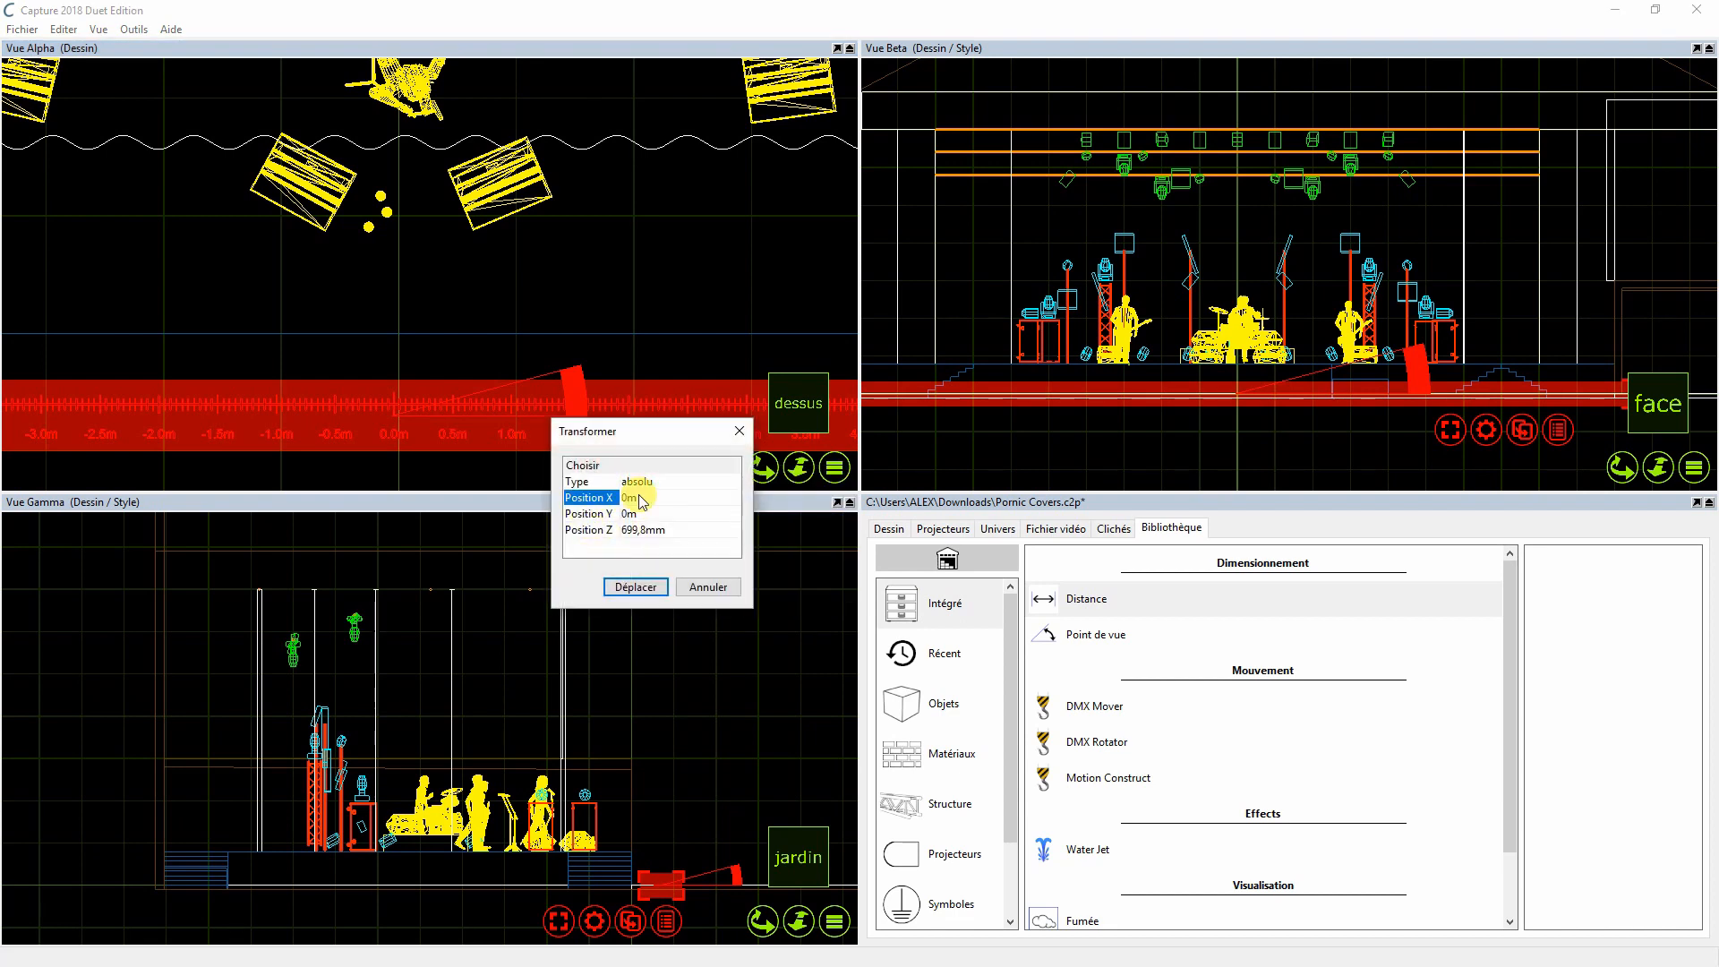
pyautogui.click(648, 582)
pyautogui.click(448, 358)
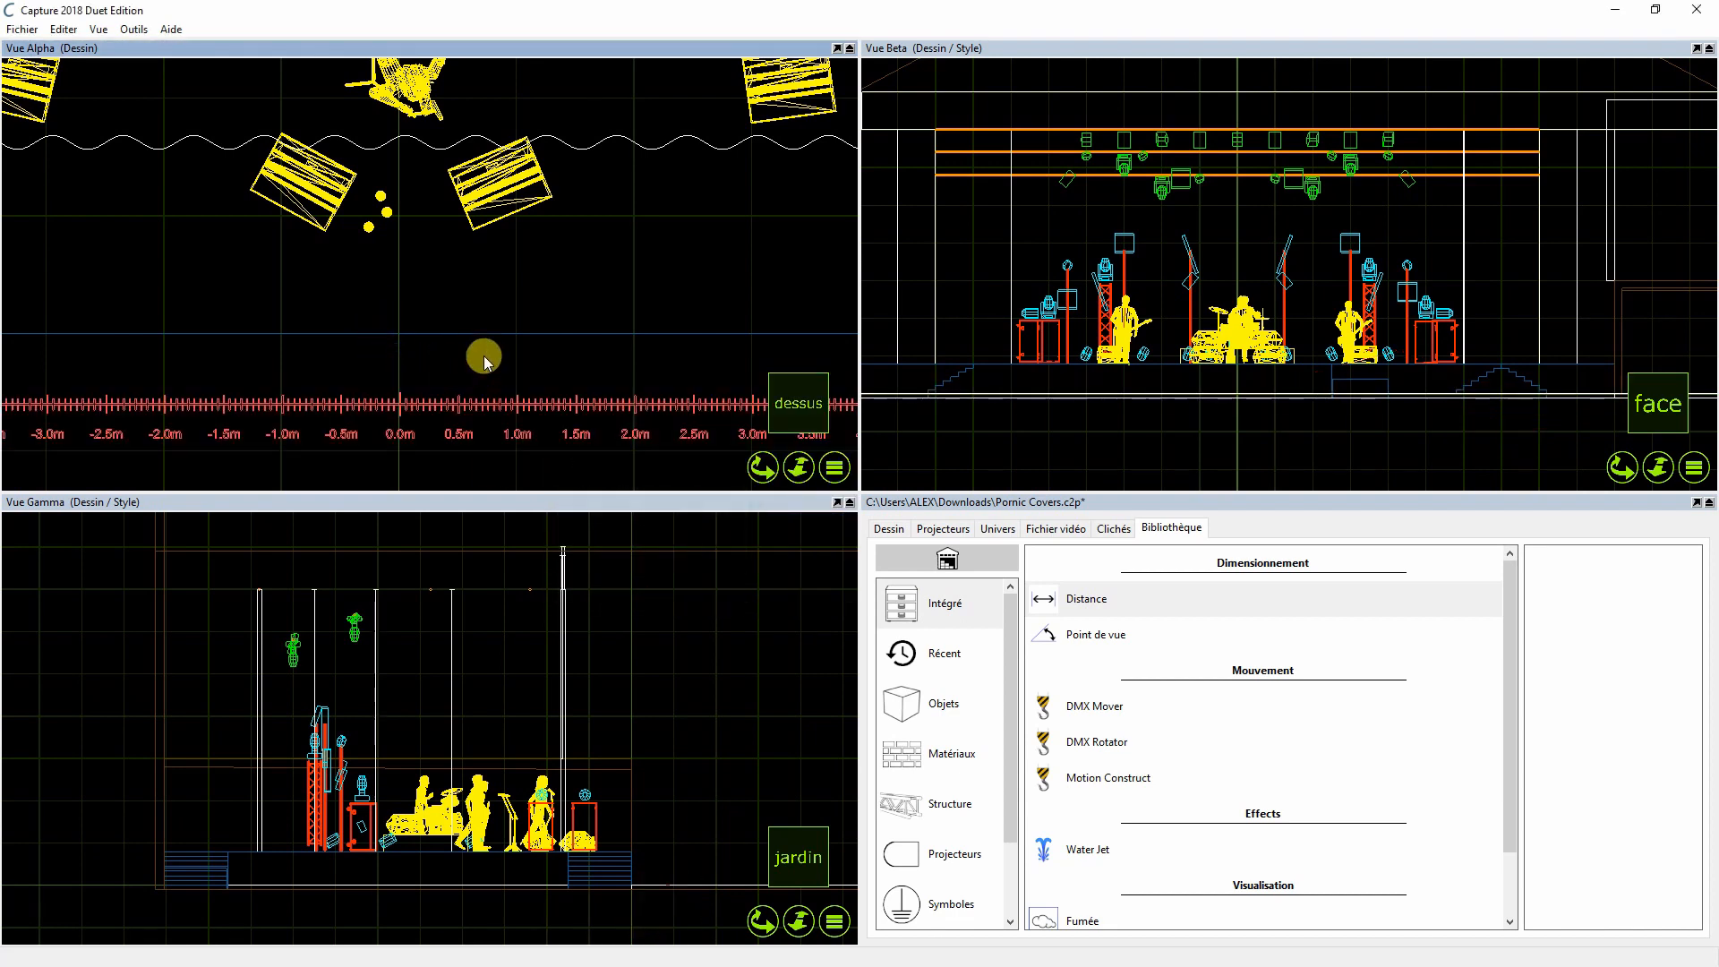
# Step: Examine the ruler's graduations in the top view from the centre line out to its 10 m end
pyautogui.scroll(-3, 530, 405)
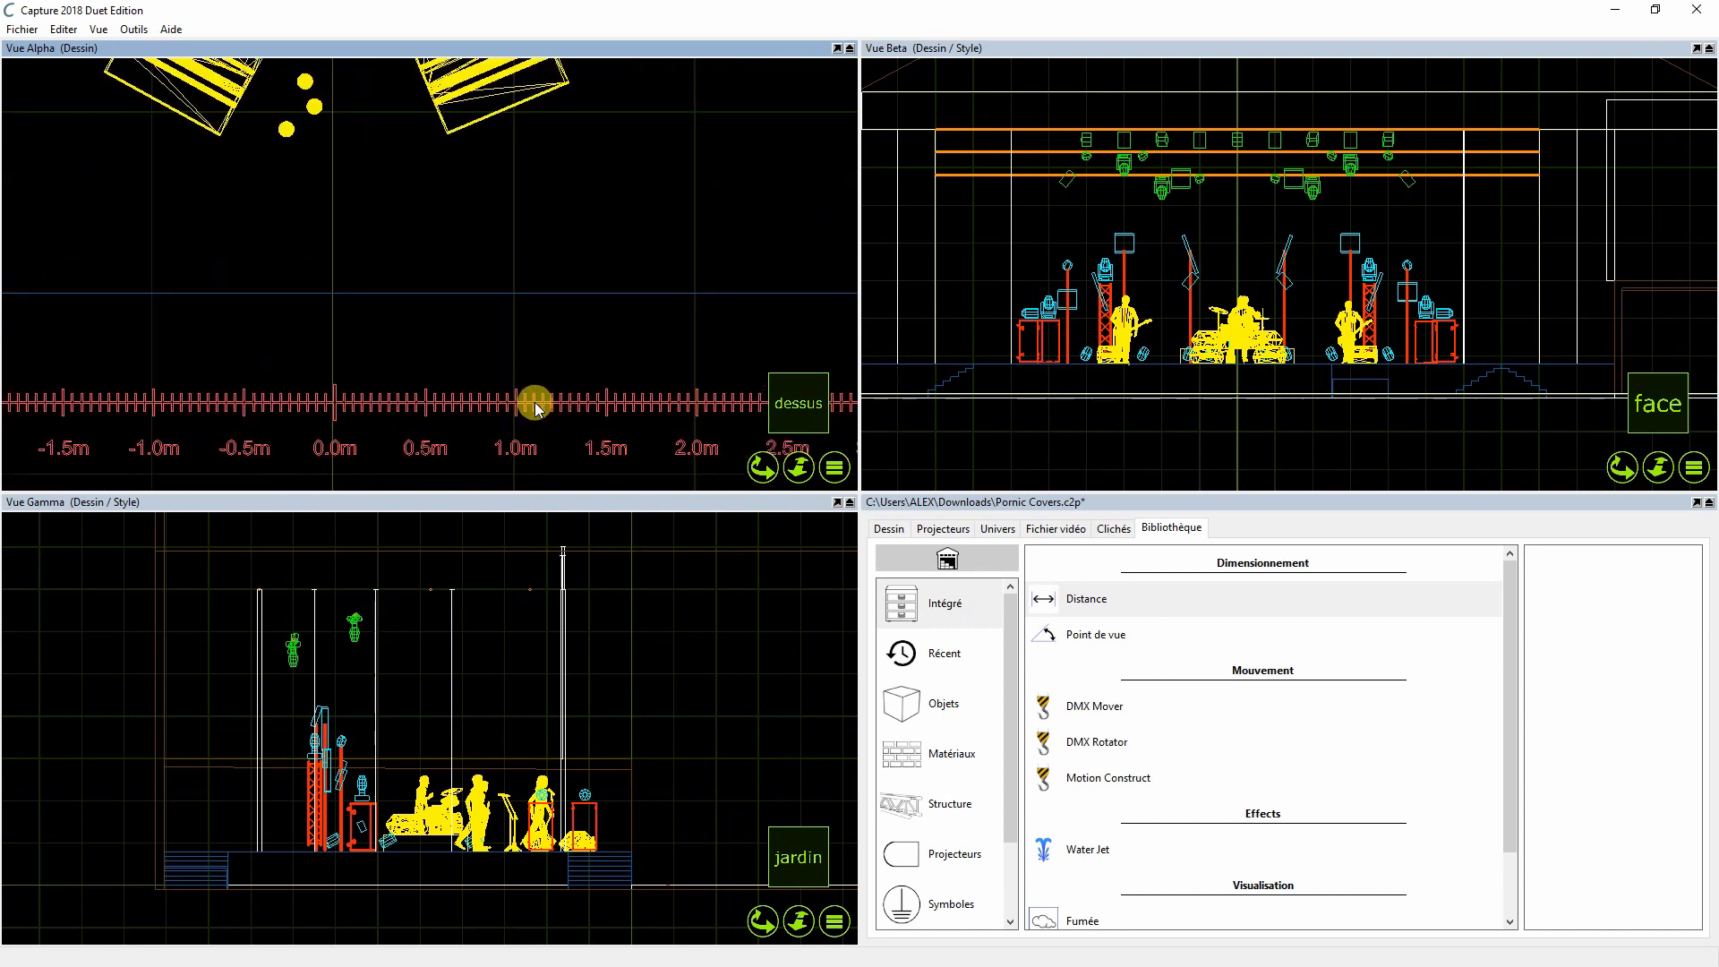
pyautogui.moveTo(765, 468); pyautogui.dragTo(18, 467)
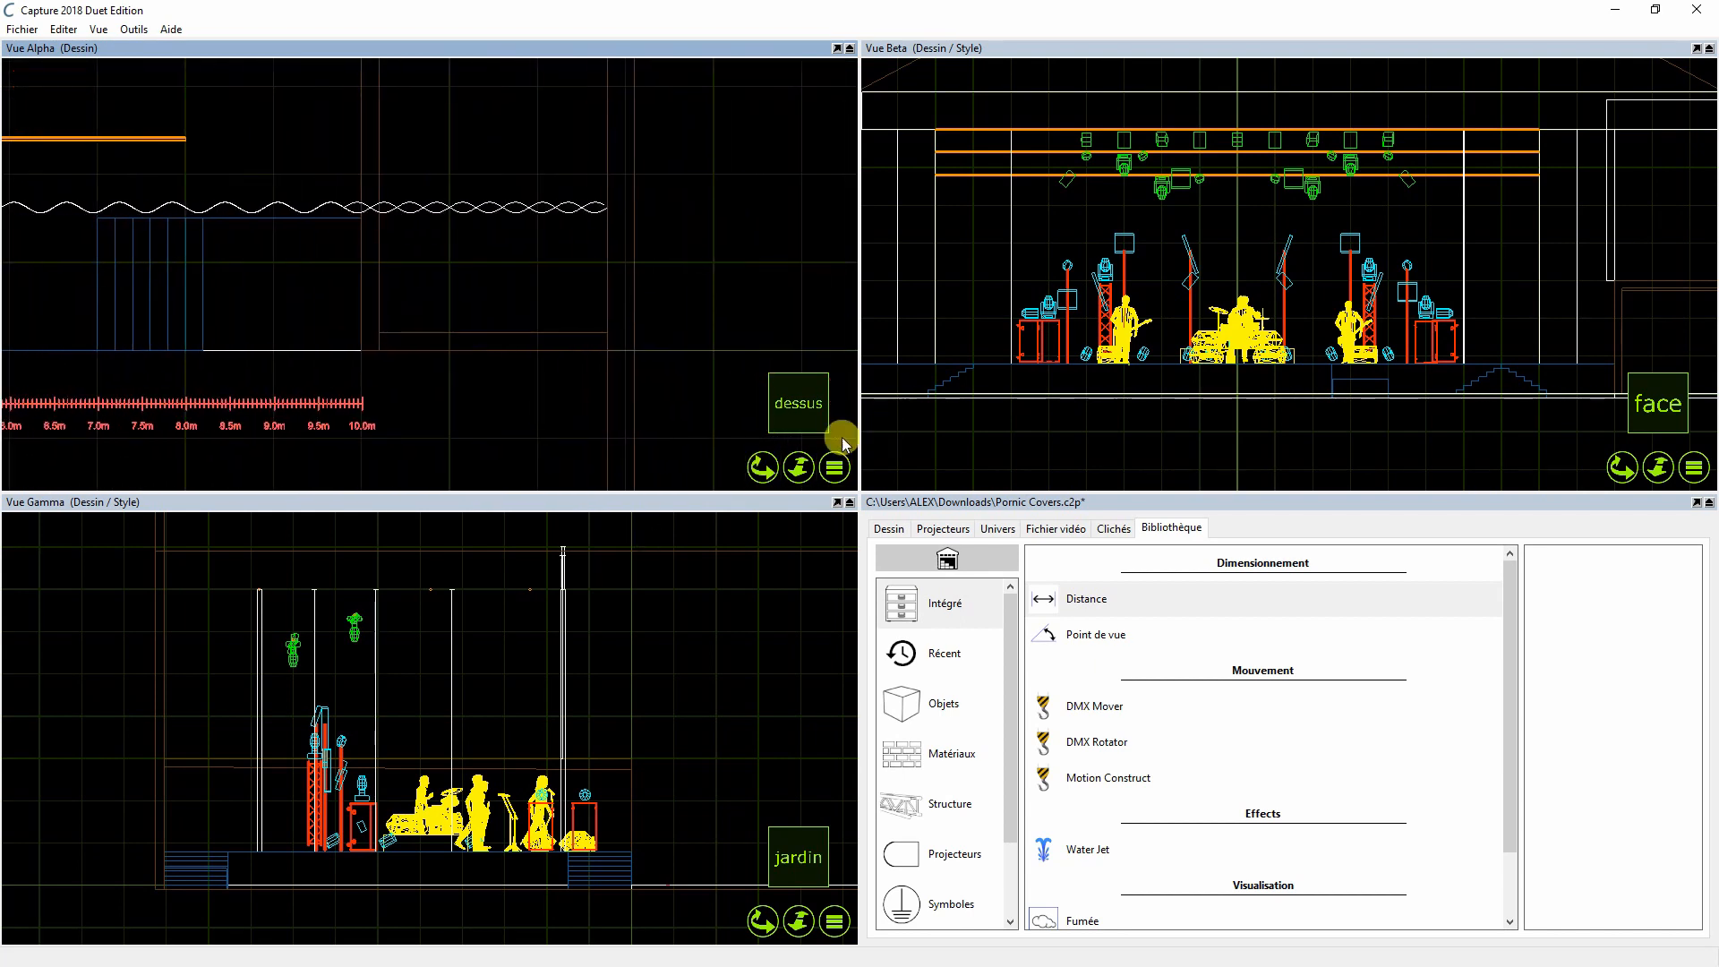
pyautogui.scroll(1, 361, 405)
pyautogui.scroll(3, 361, 406)
pyautogui.scroll(-2, 376, 402)
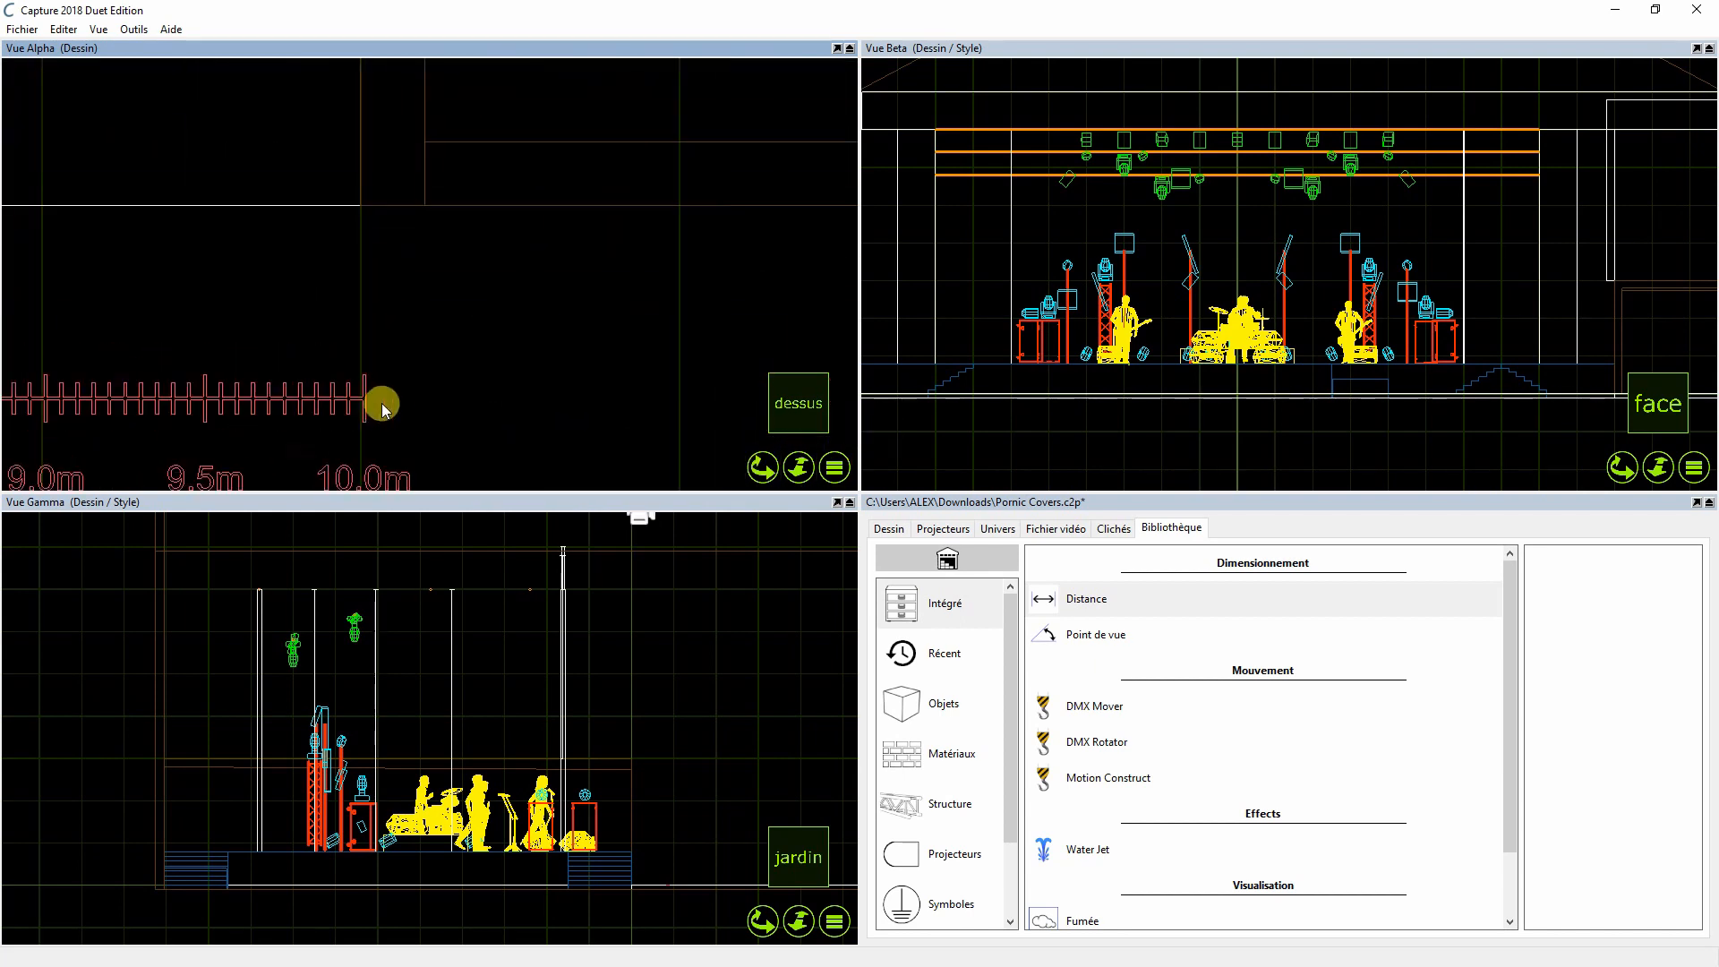
pyautogui.moveTo(761, 472); pyautogui.dragTo(1508, 444)
pyautogui.scroll(-3, 267, 387)
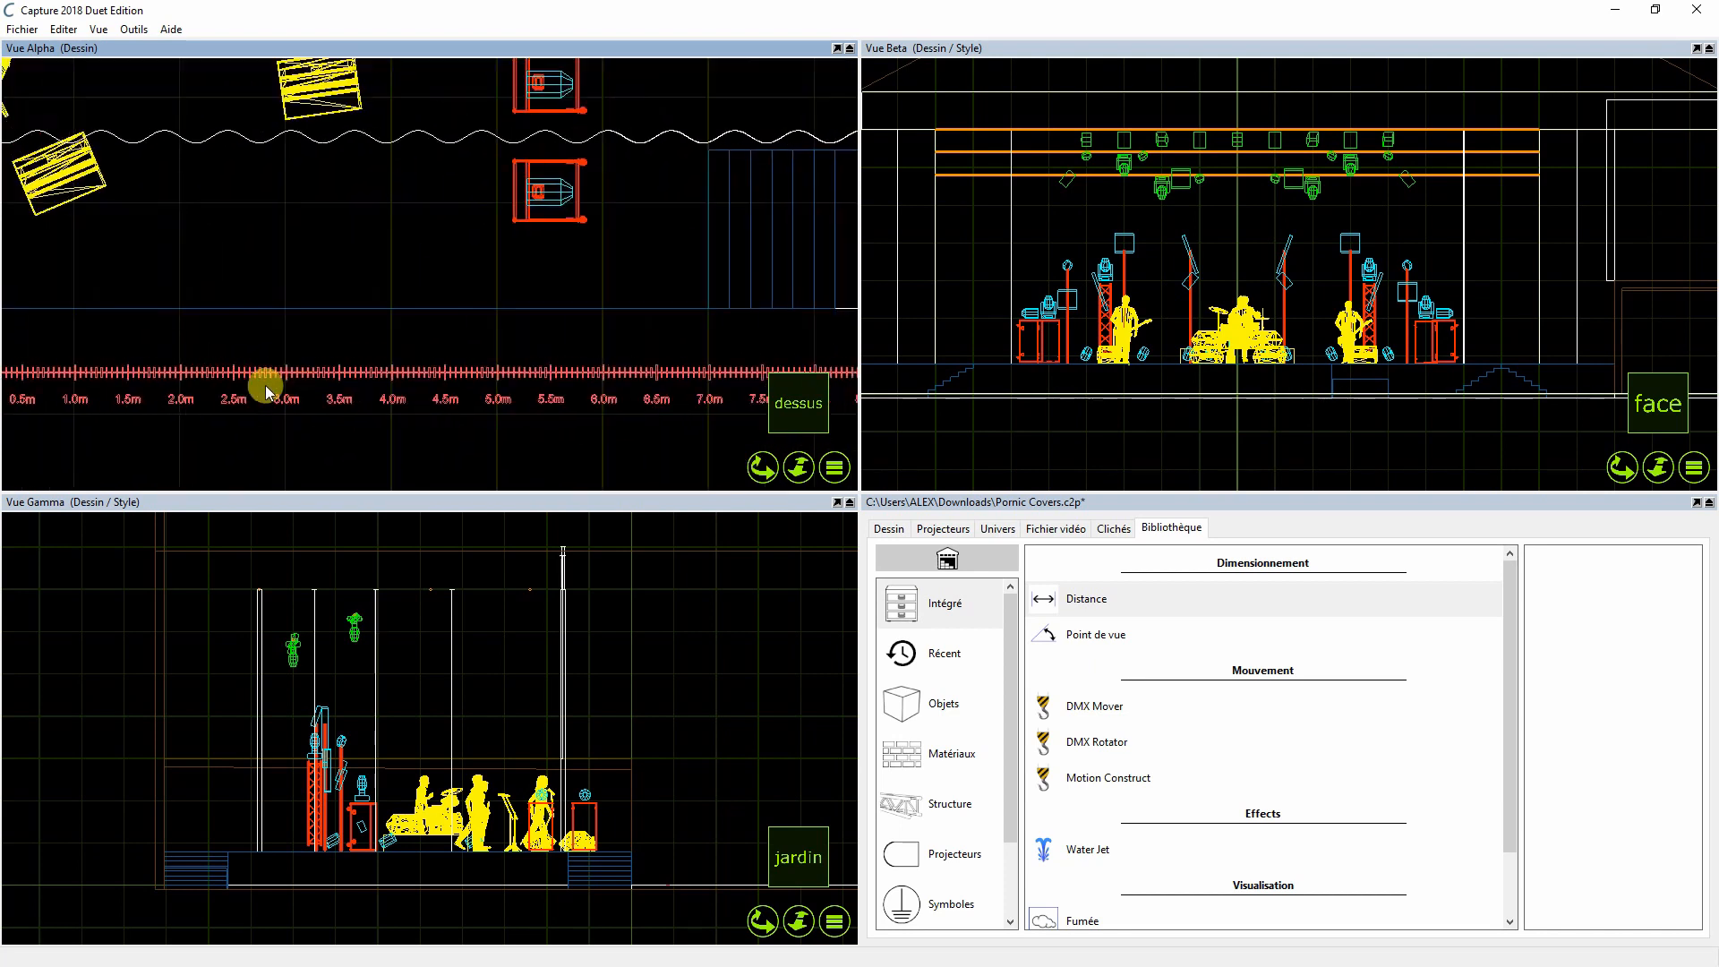
pyautogui.moveTo(770, 470); pyautogui.dragTo(1010, 470)
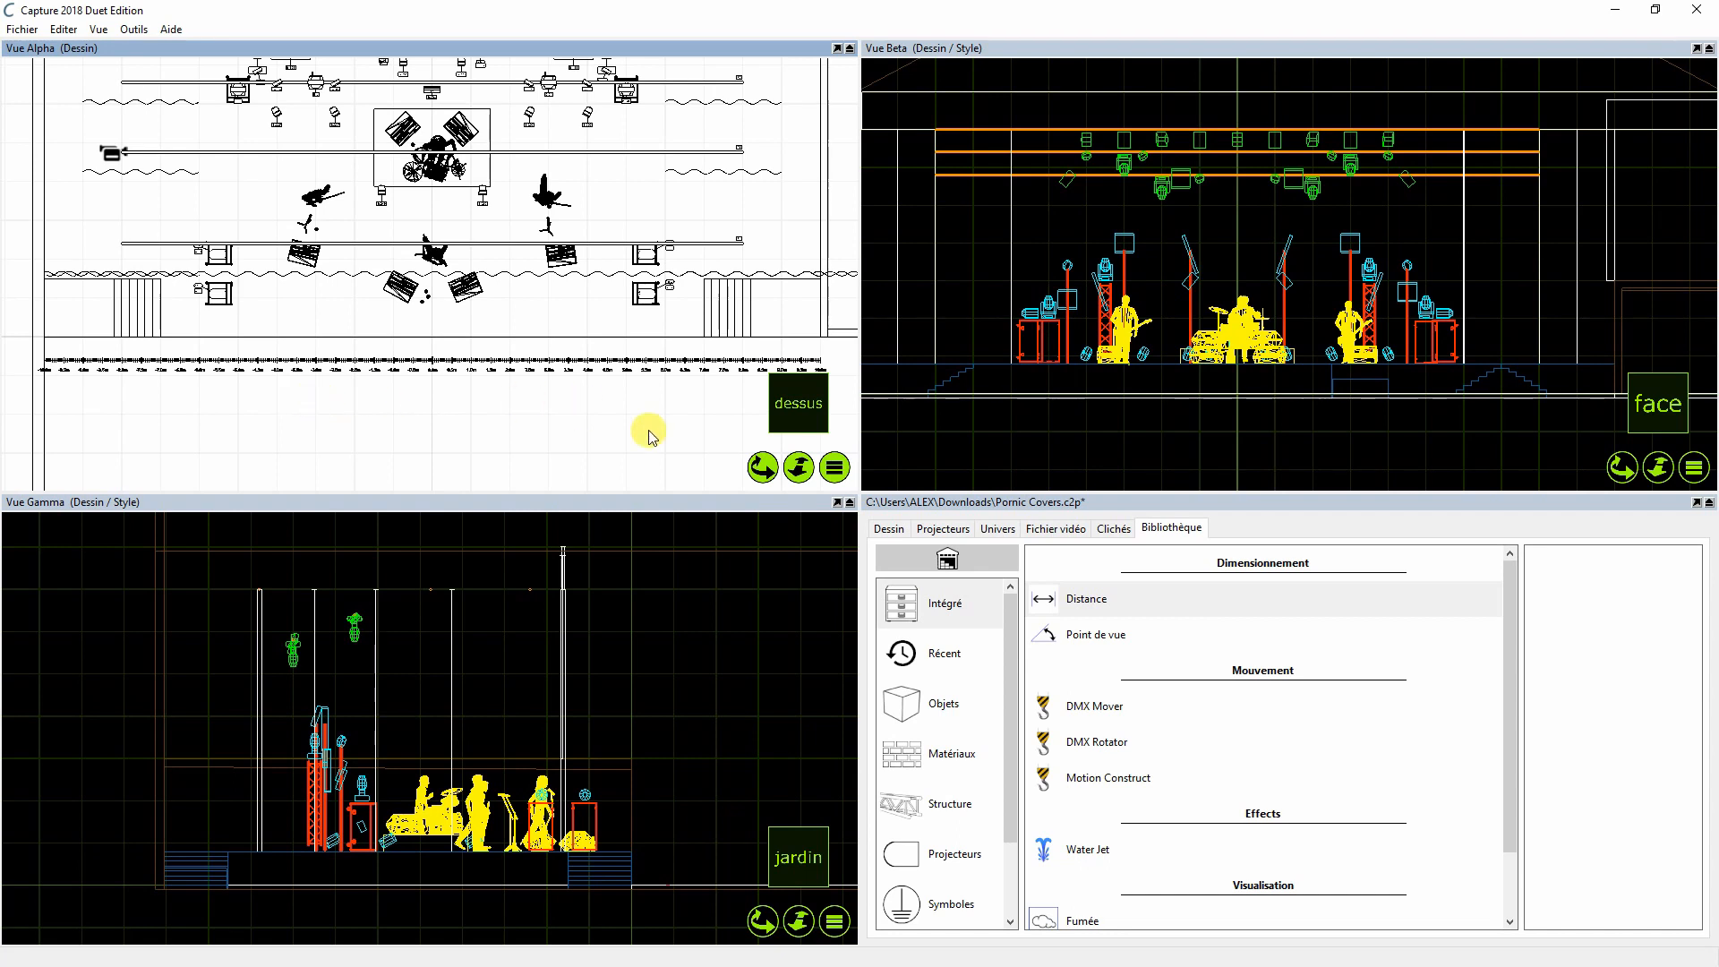
# Step: Copy the ruler to the rear of the stage in the top view, at about Z -9.4 m
pyautogui.moveTo(761, 470)
pyautogui.mouseDown()
pyautogui.moveTo(906, 544)
pyautogui.moveTo(707, 533)
pyautogui.moveTo(767, 531)
pyautogui.moveTo(752, 449)
pyautogui.mouseUp()
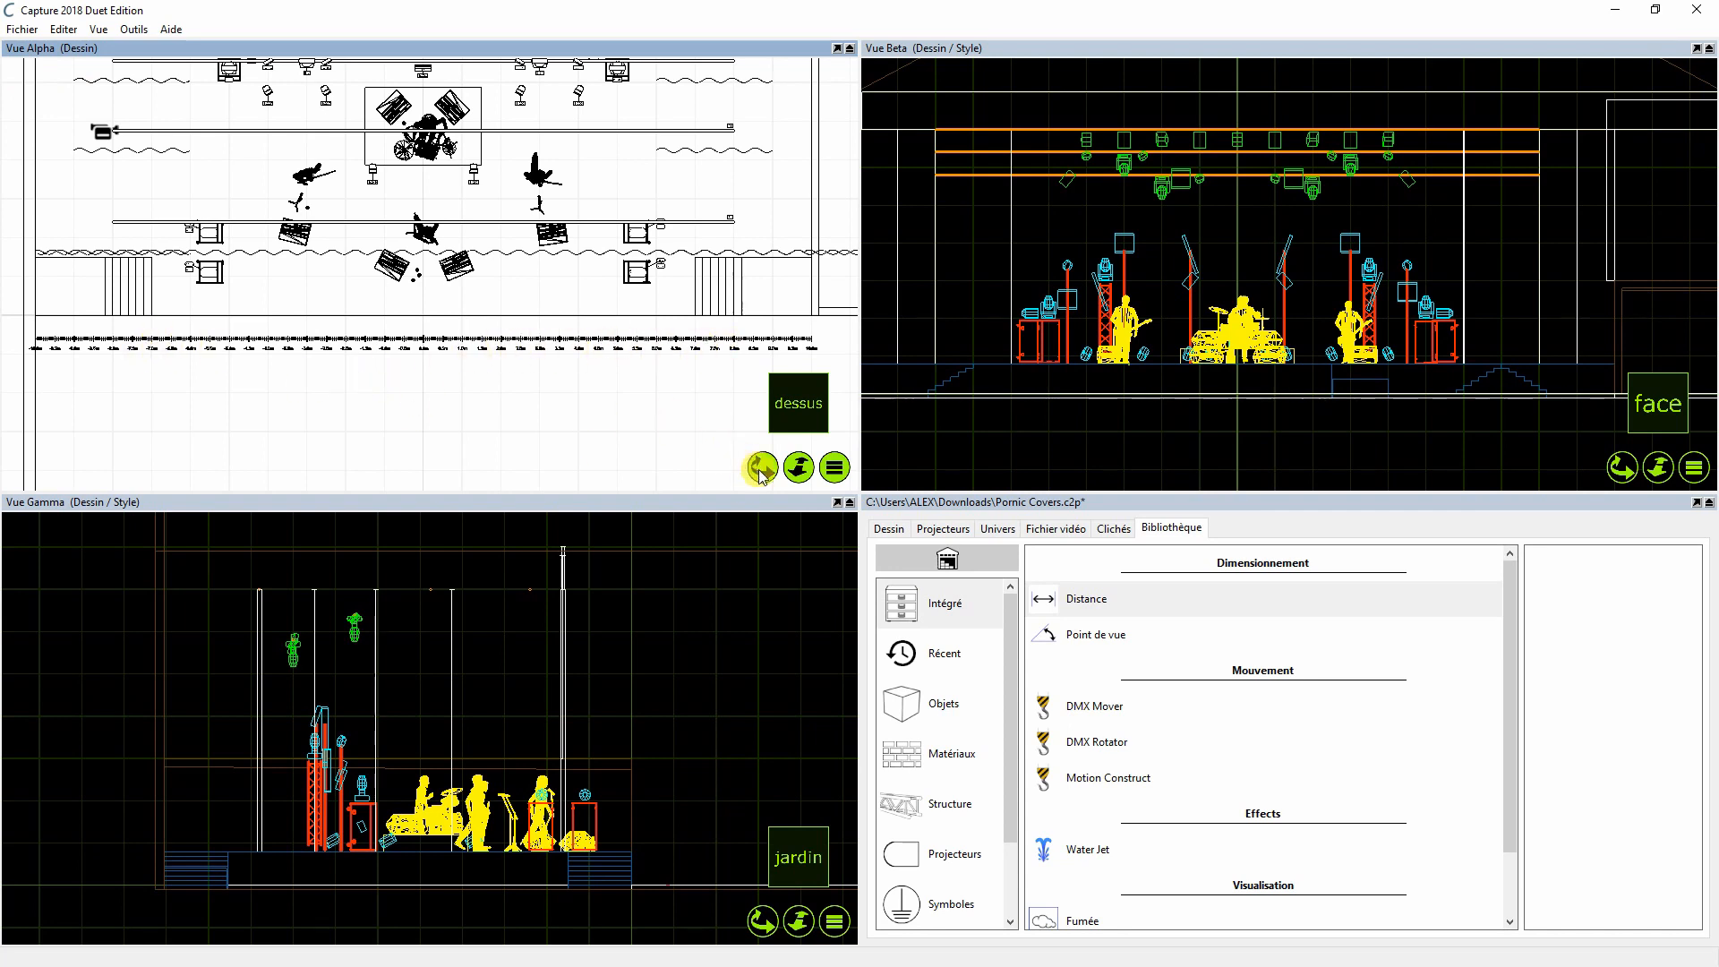
pyautogui.moveTo(762, 468); pyautogui.dragTo(976, 602)
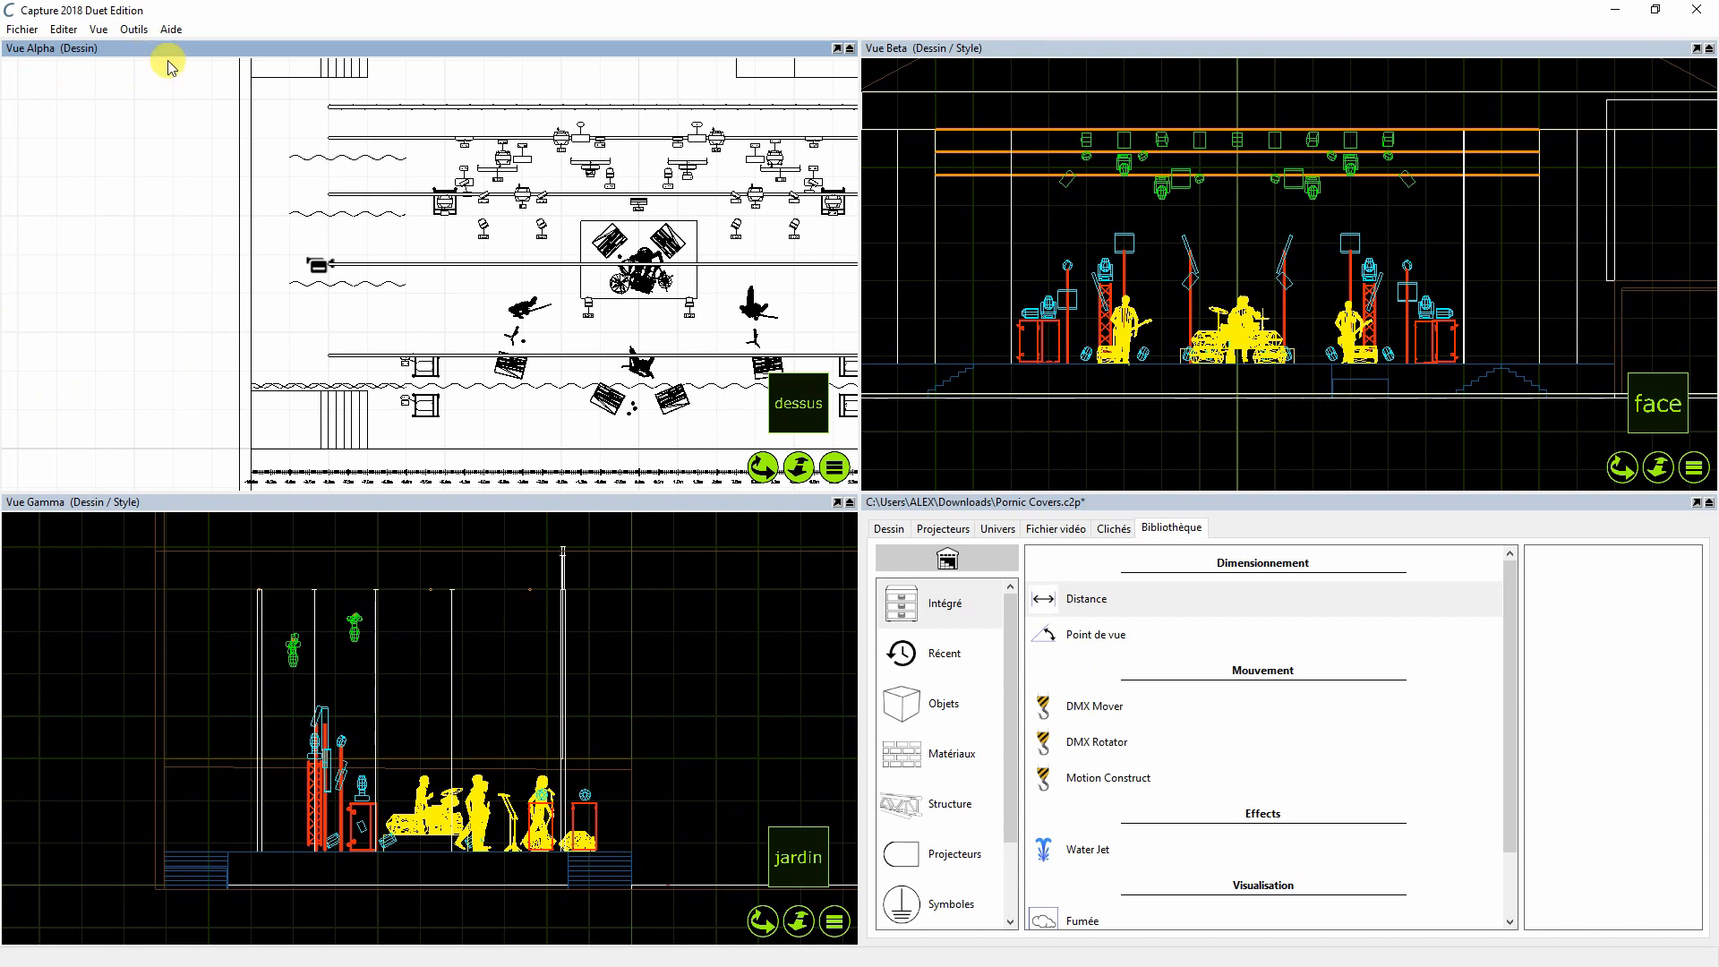
pyautogui.moveTo(761, 468); pyautogui.dragTo(589, 379)
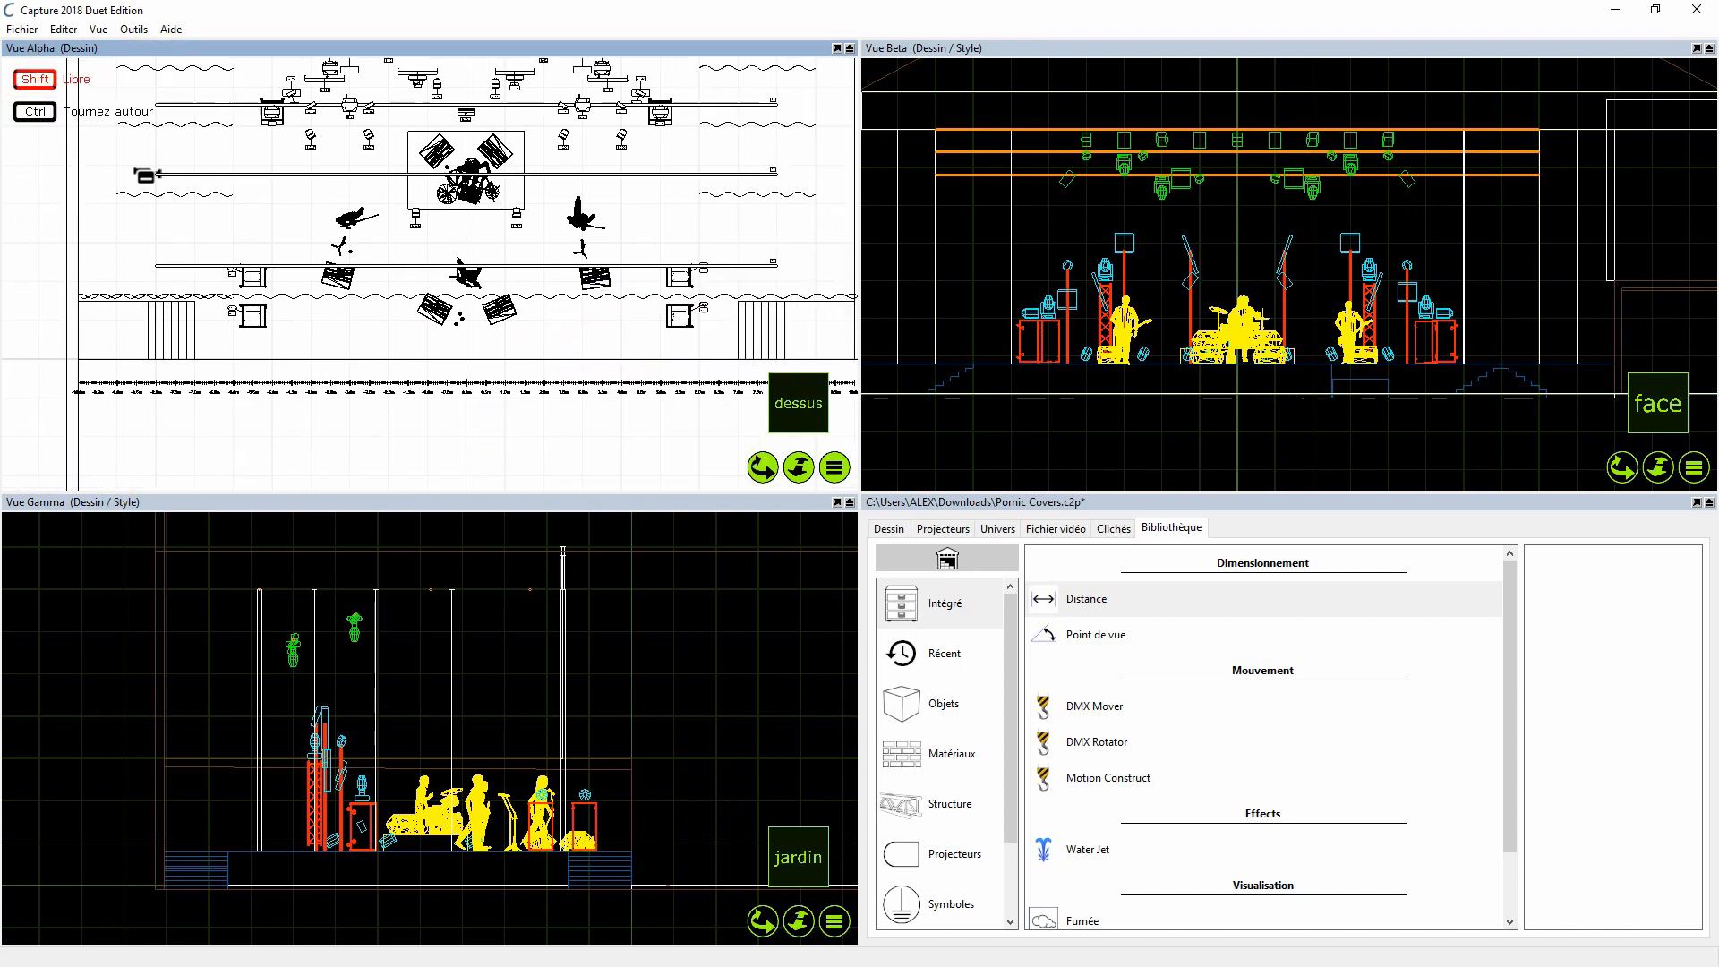
pyautogui.click(461, 385)
pyautogui.moveTo(761, 468); pyautogui.dragTo(696, 577)
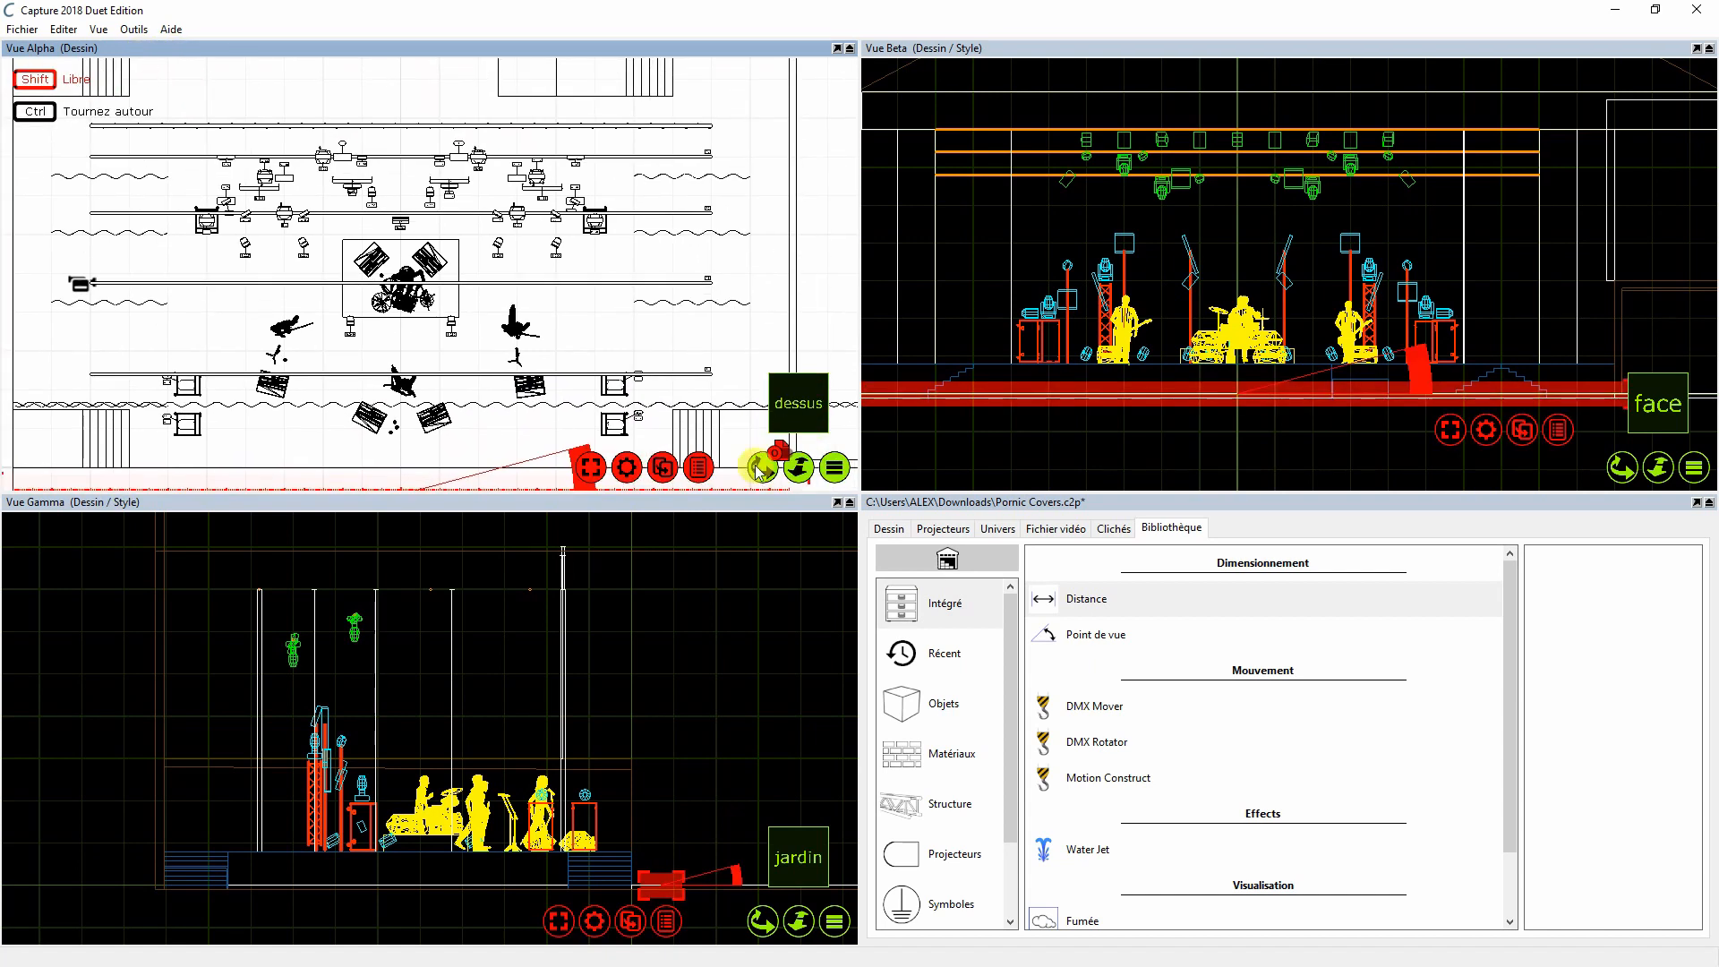
pyautogui.click(368, 104)
# Step: Set the rear ruler's absolute Position X to 0 m and show both rulers in the top view
pyautogui.click(751, 207)
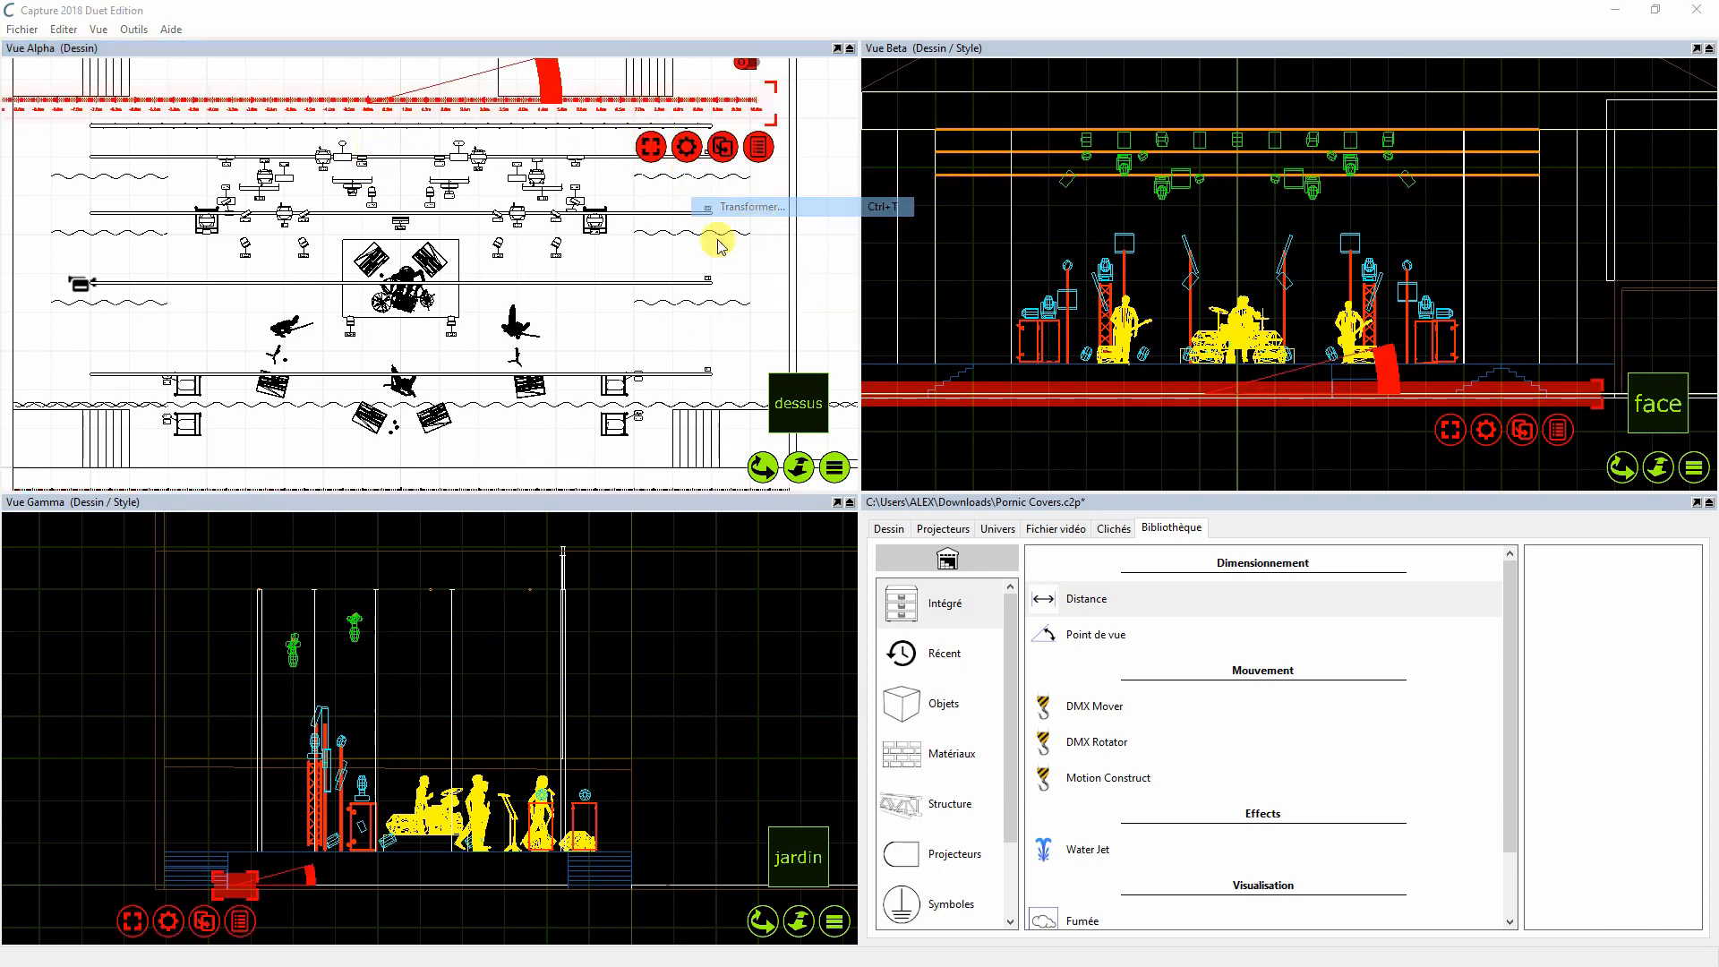
pyautogui.click(717, 186)
pyautogui.write('0')
pyautogui.press('Return')
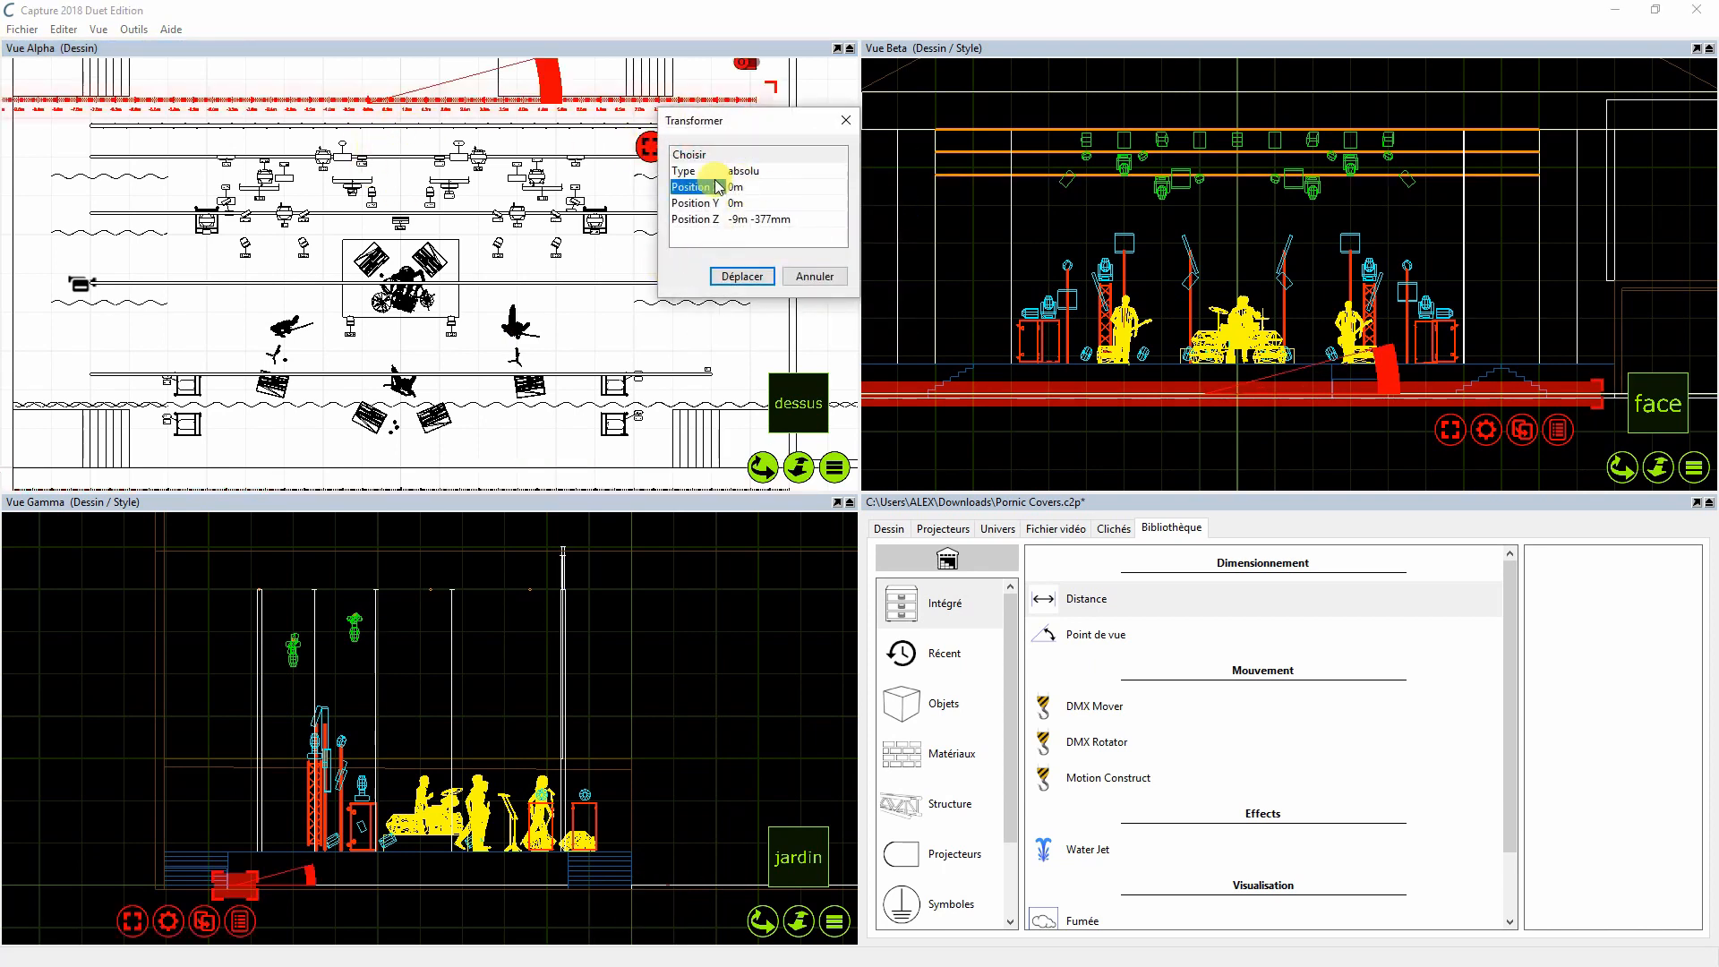
pyautogui.click(740, 276)
pyautogui.click(23, 279)
pyautogui.scroll(-3, 153, 215)
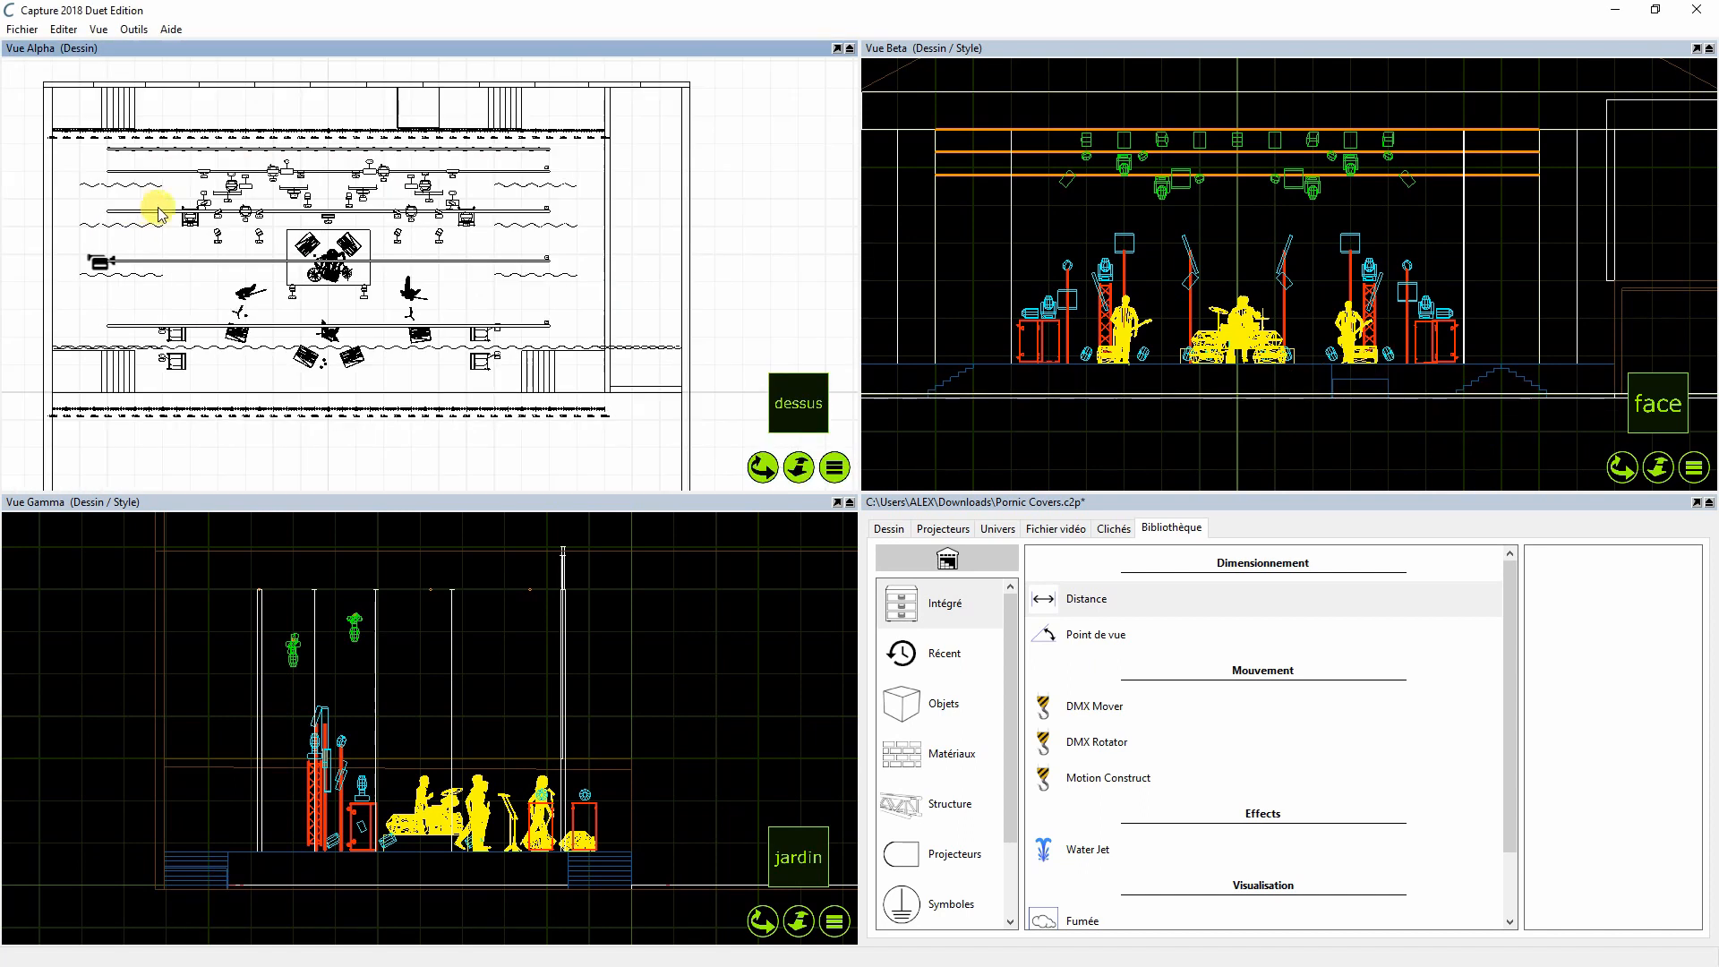
pyautogui.moveTo(759, 470)
pyautogui.mouseDown()
pyautogui.moveTo(836, 480)
pyautogui.moveTo(760, 475)
pyautogui.mouseUp()
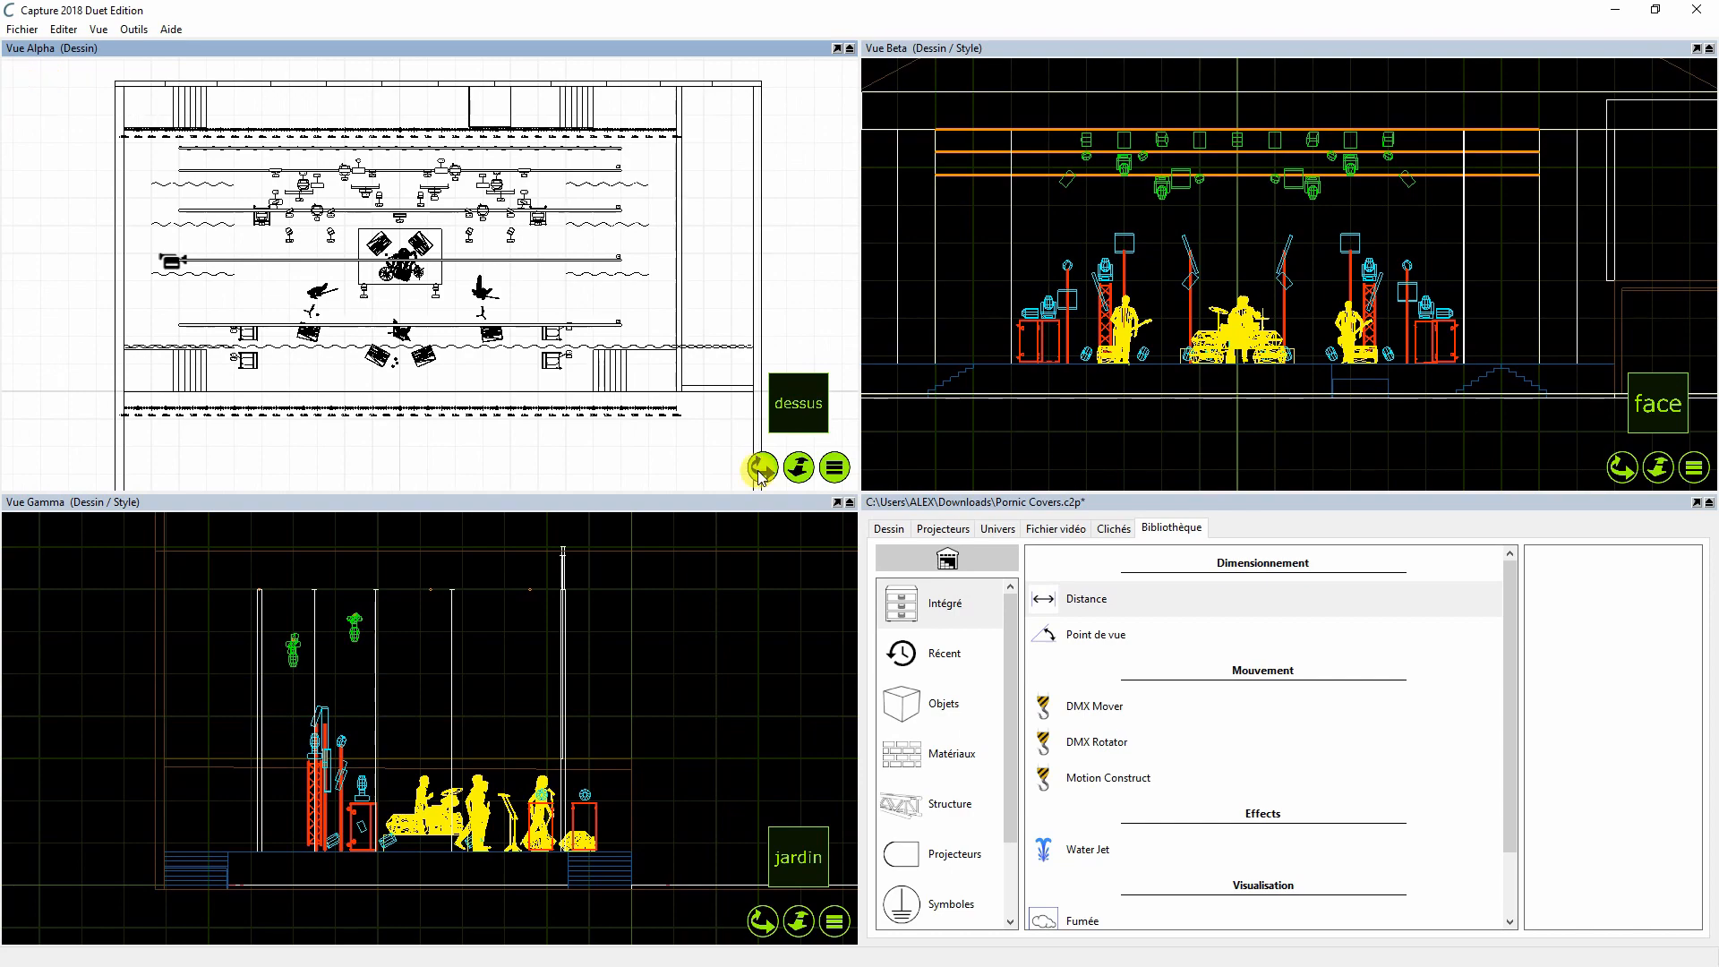